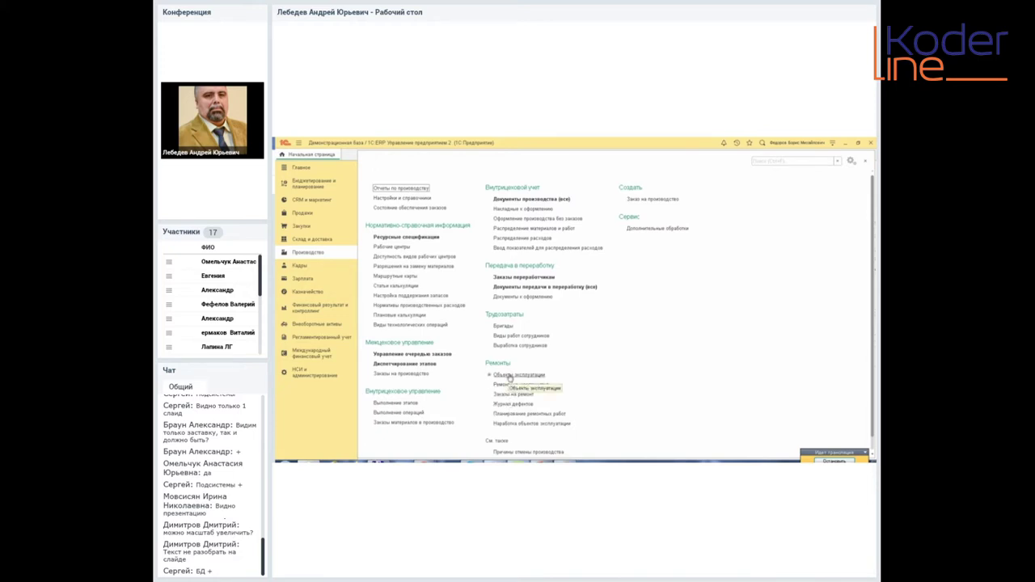
Compare the production list "Объекты эксплуатации" with the non-current assets list "Основные средства"
click(509, 376)
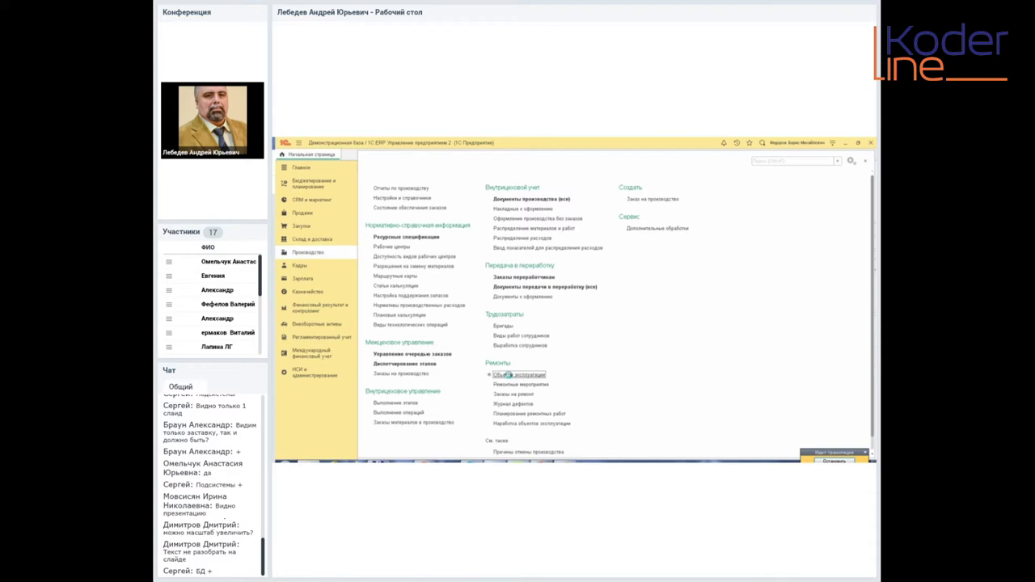
click(508, 375)
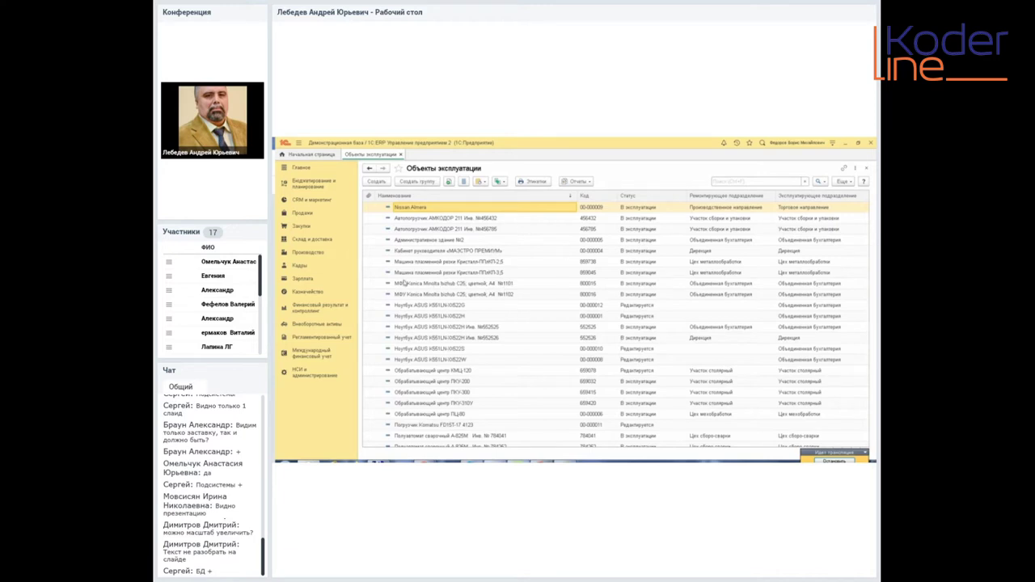
click(318, 325)
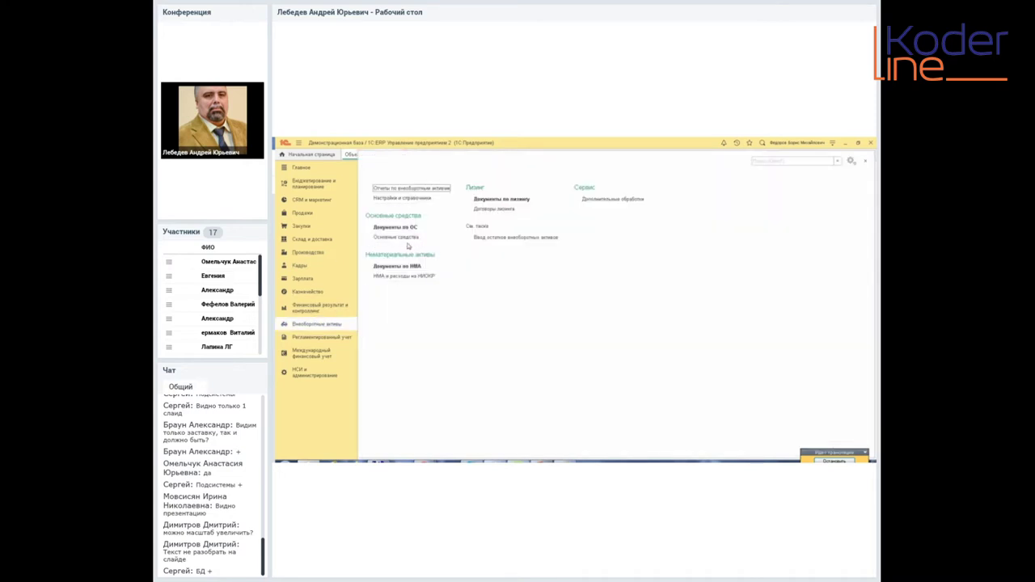
click(406, 237)
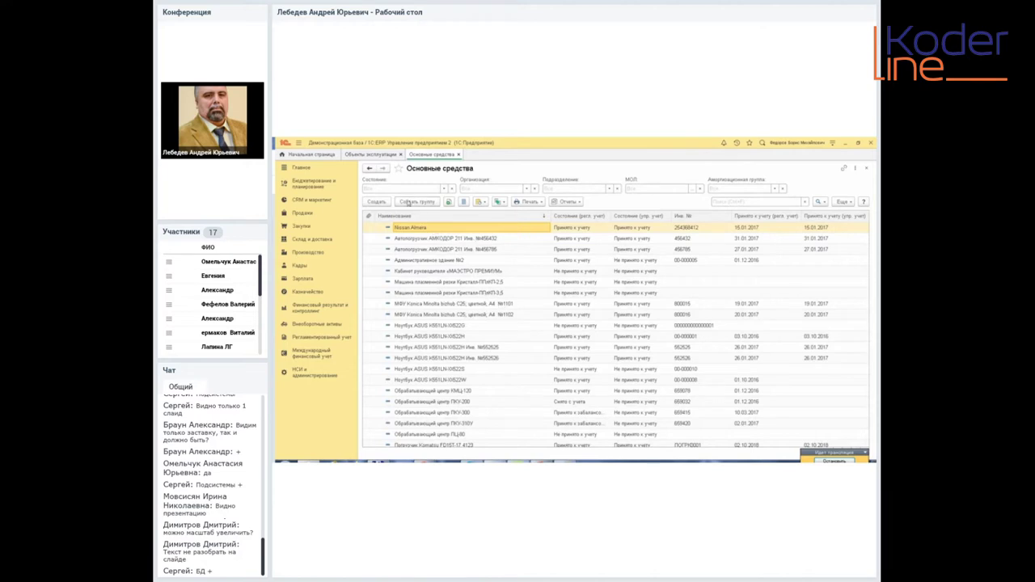
click(371, 154)
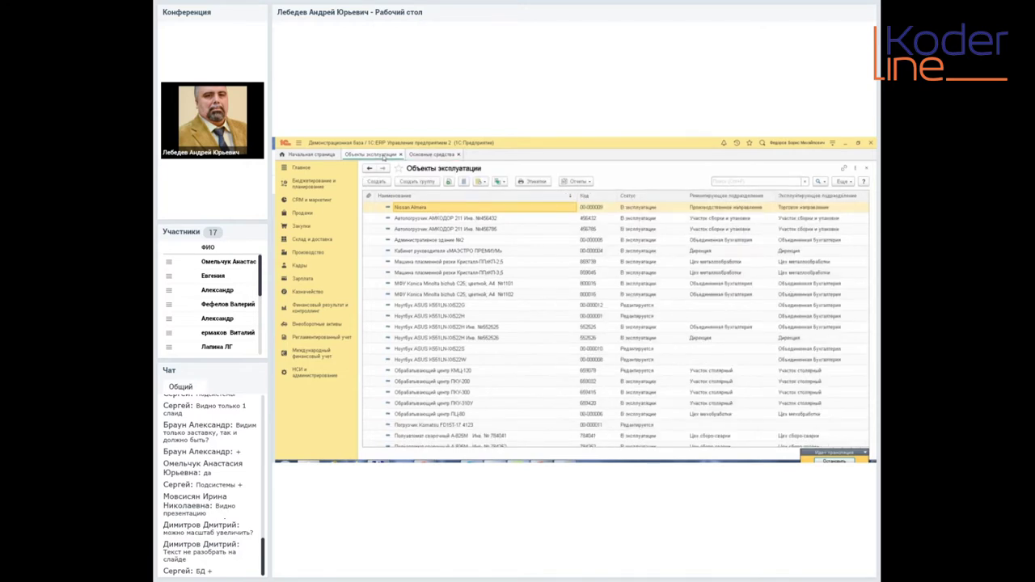
click(431, 155)
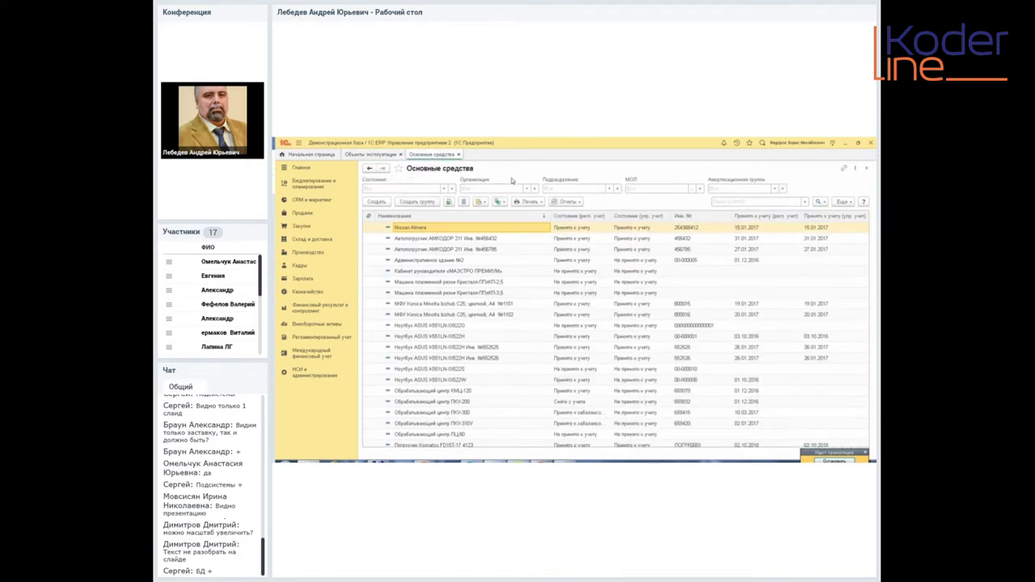
click(377, 158)
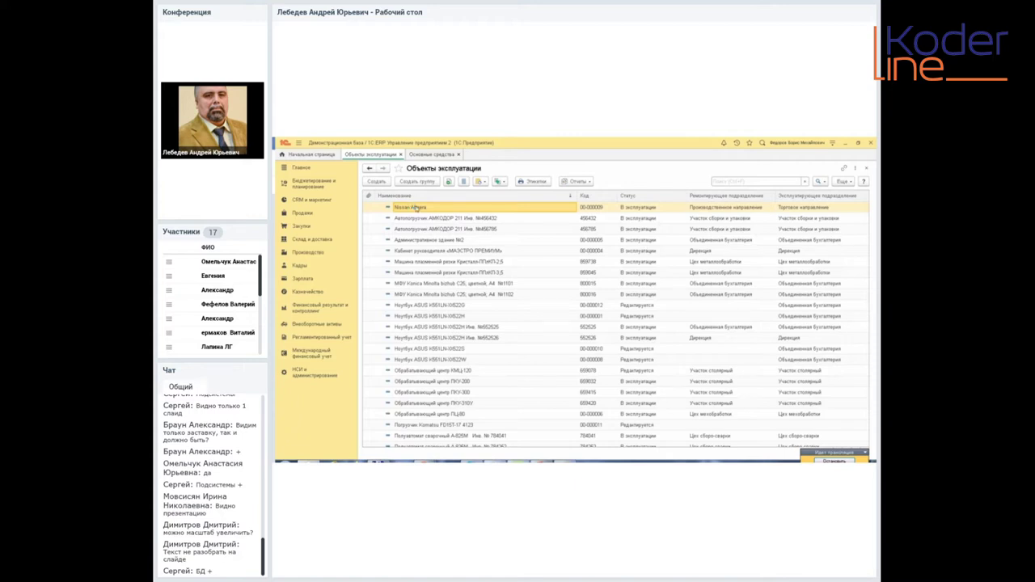
Open the Nissan Almera operating object and bring up its class "Транспортные средства" in a maximized form
double_click(415, 208)
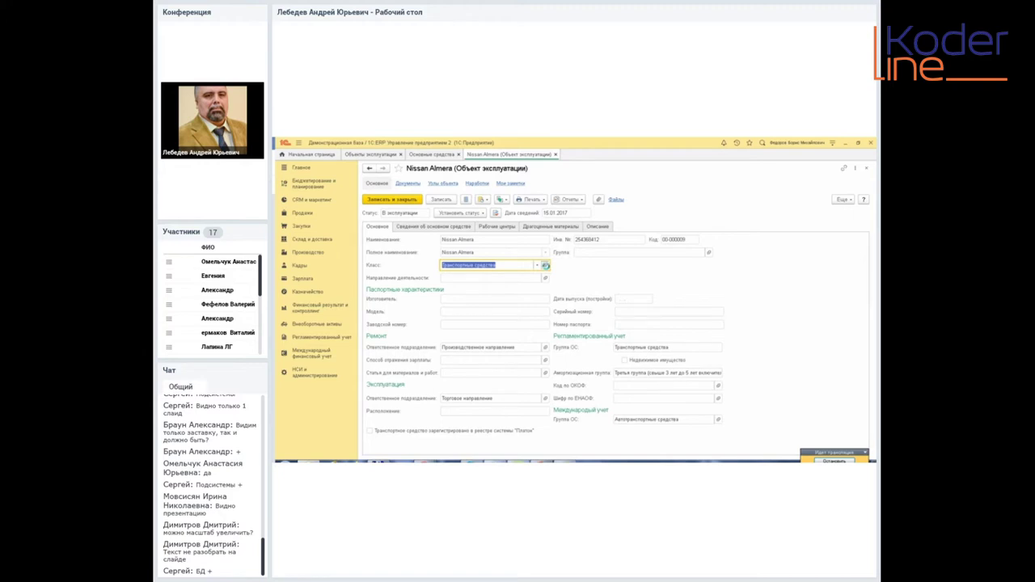
click(546, 266)
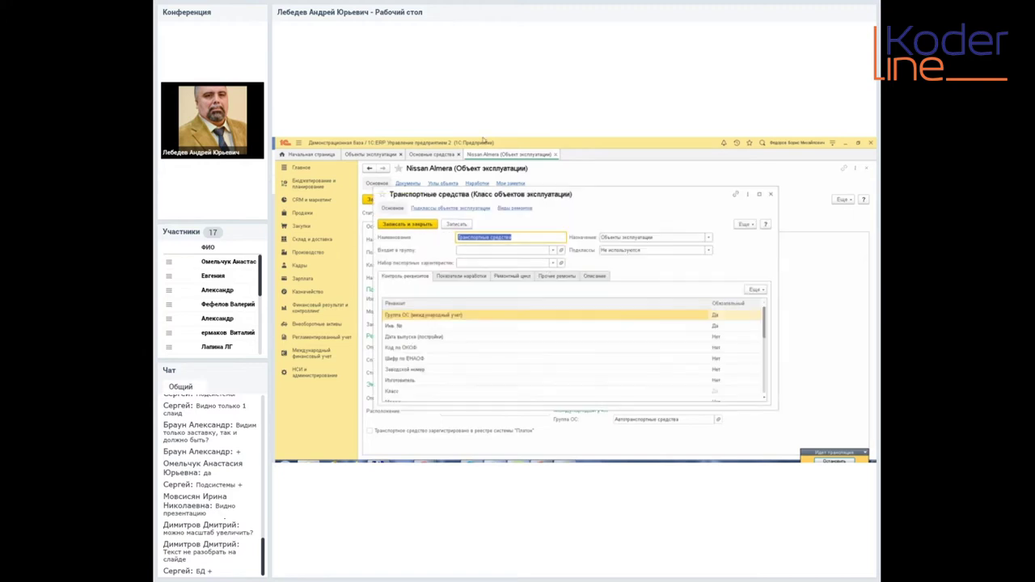
click(759, 195)
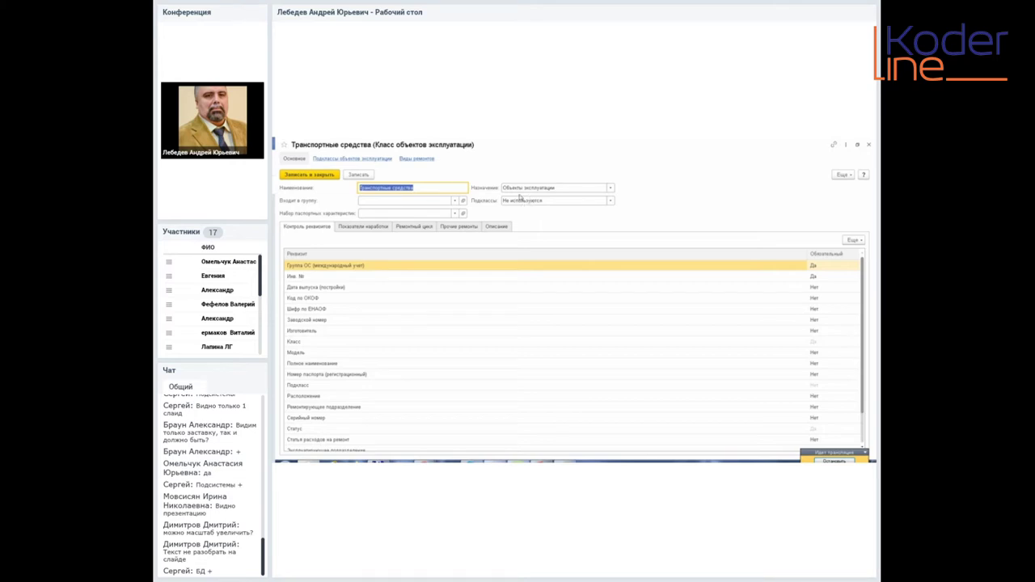
Review the options available for "Назначение" and "Подклассы" in the "Транспортные средства" class without changing them
click(609, 188)
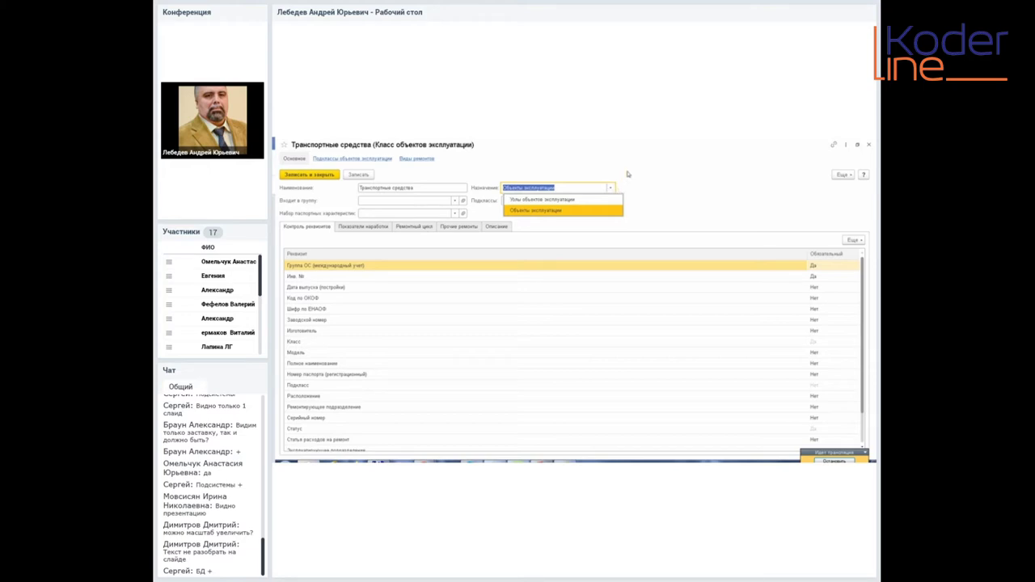
click(630, 173)
click(516, 202)
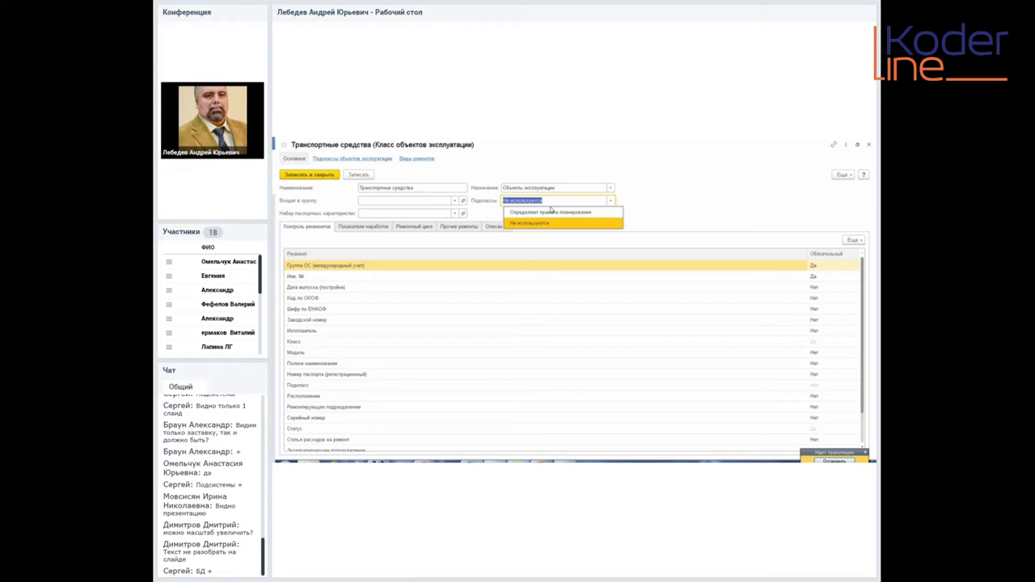
click(546, 202)
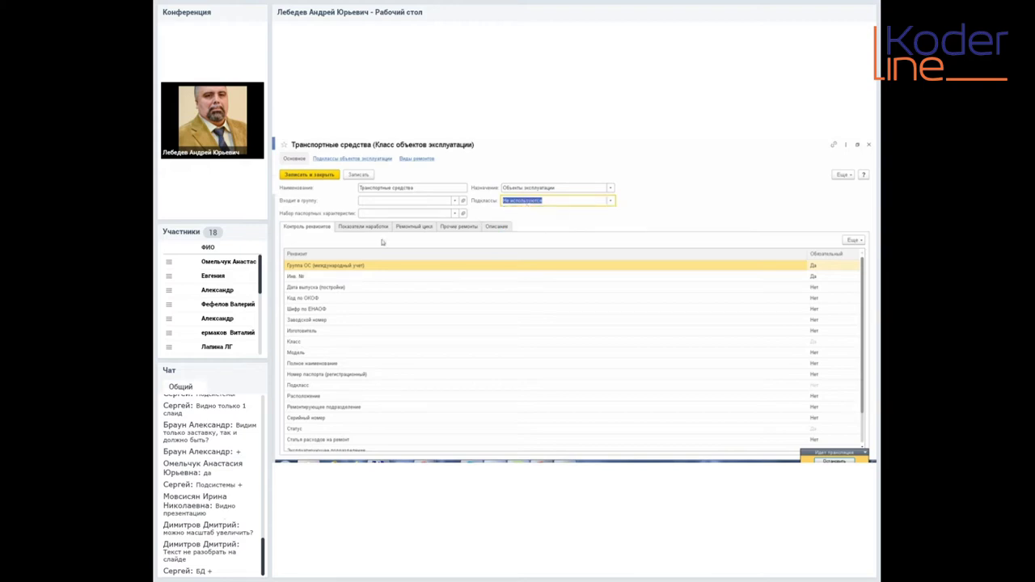
Add "Пробег" to the usage indicators ("Показатели наработки") of the "Транспортные средства" class
click(361, 228)
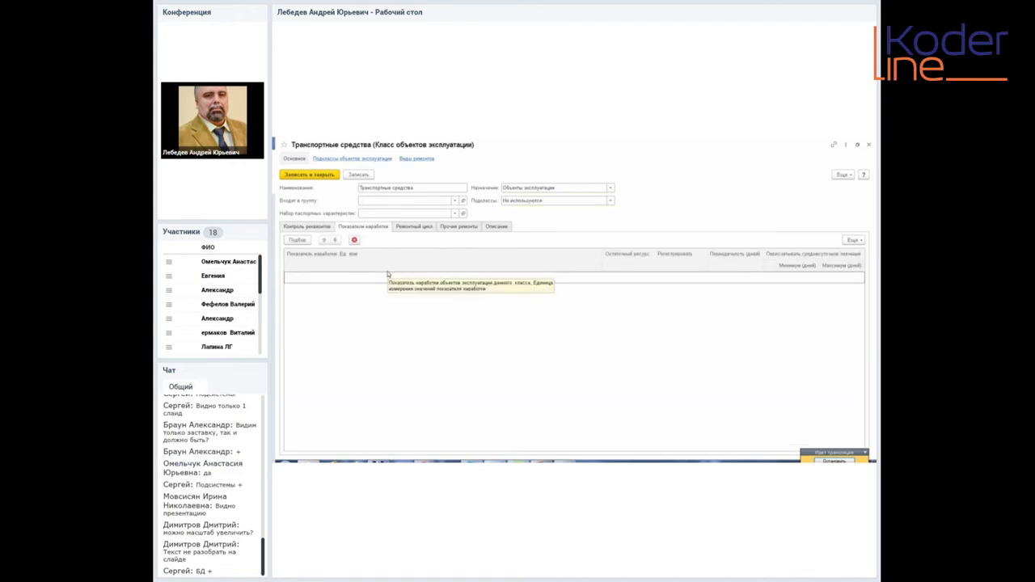
click(298, 241)
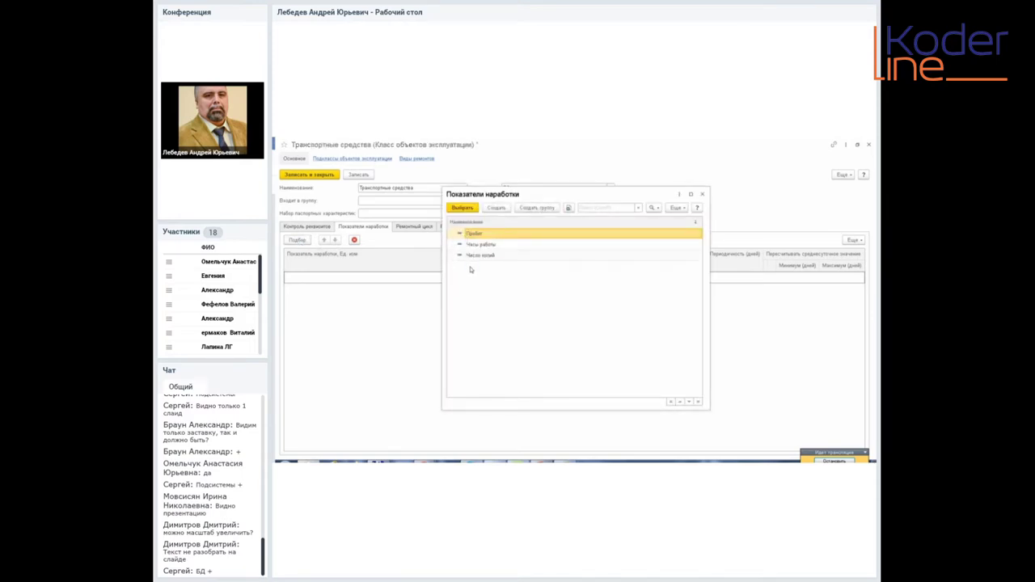
click(466, 208)
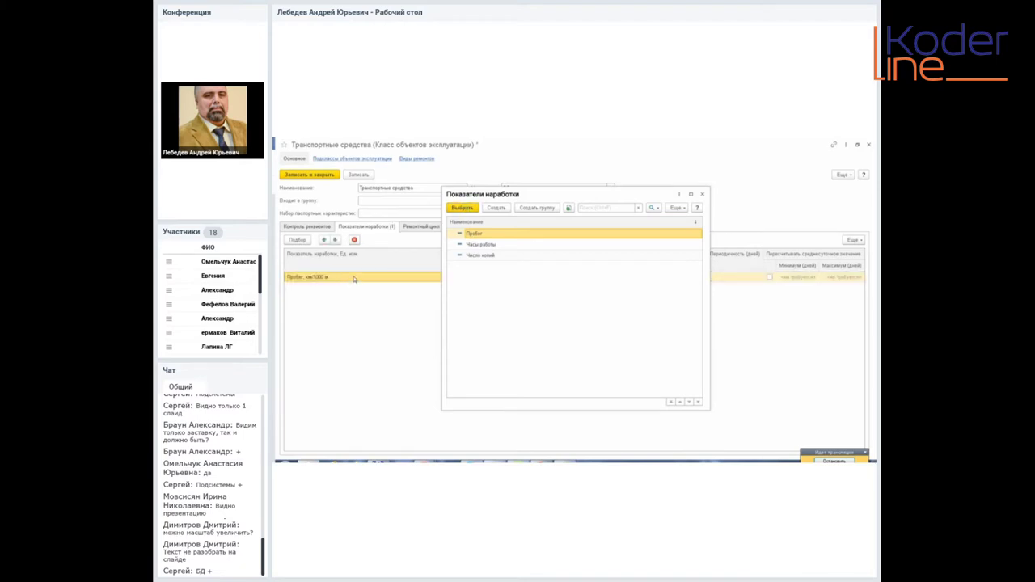
click(701, 195)
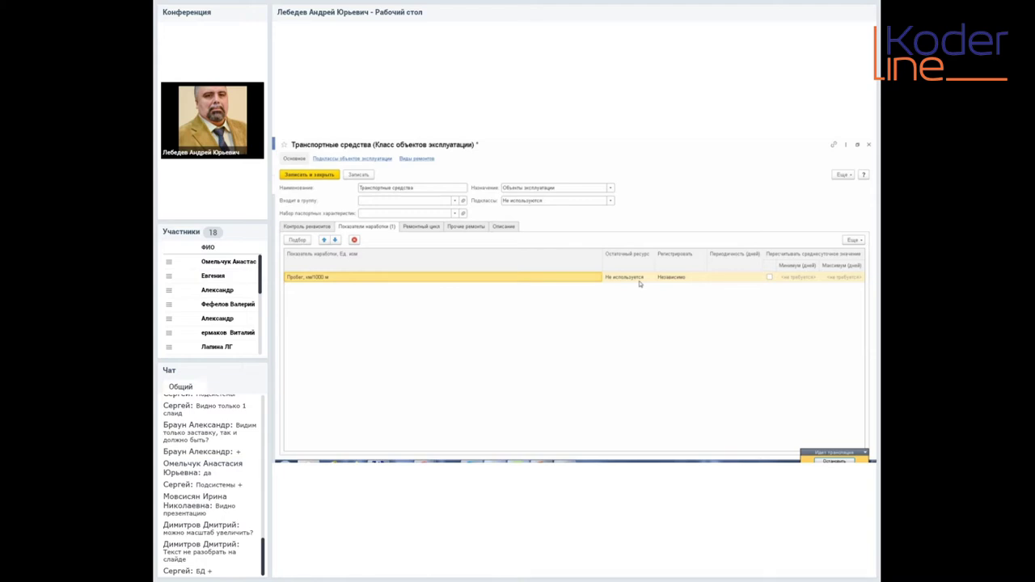
Try the registration method "От источника" for the "Пробег" indicator and return it to "Независимо"
click(688, 278)
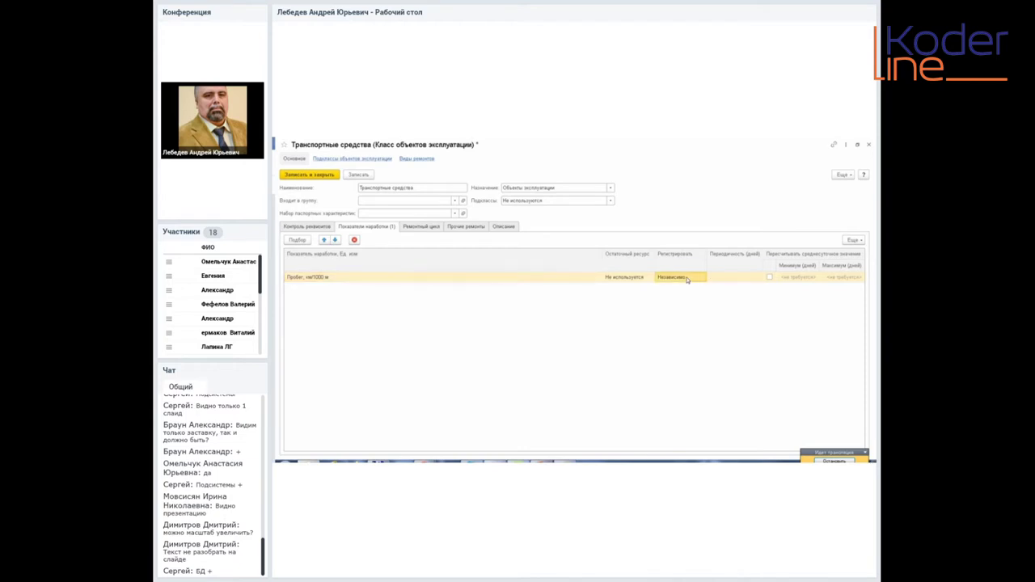
click(685, 279)
click(701, 277)
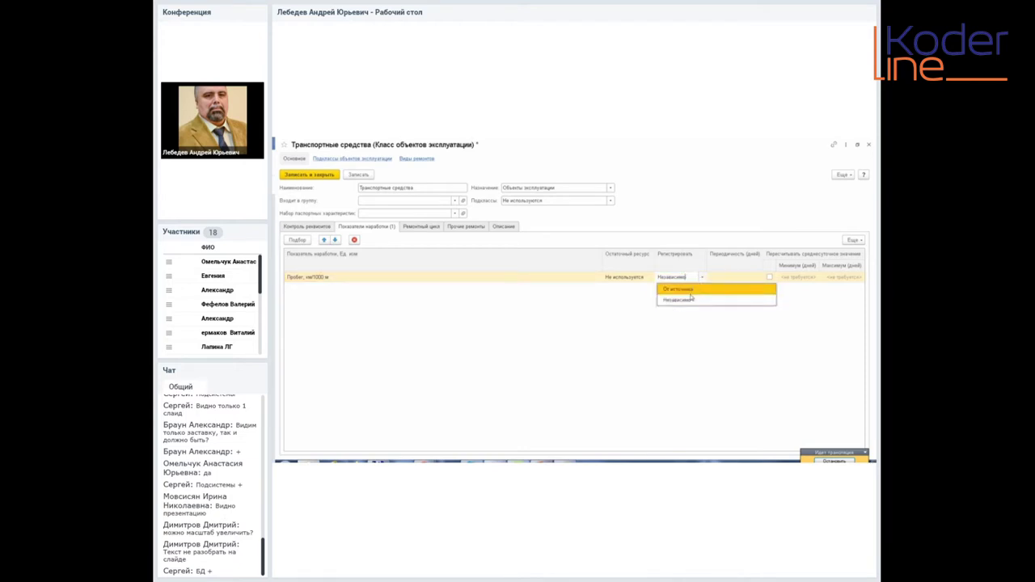
click(689, 291)
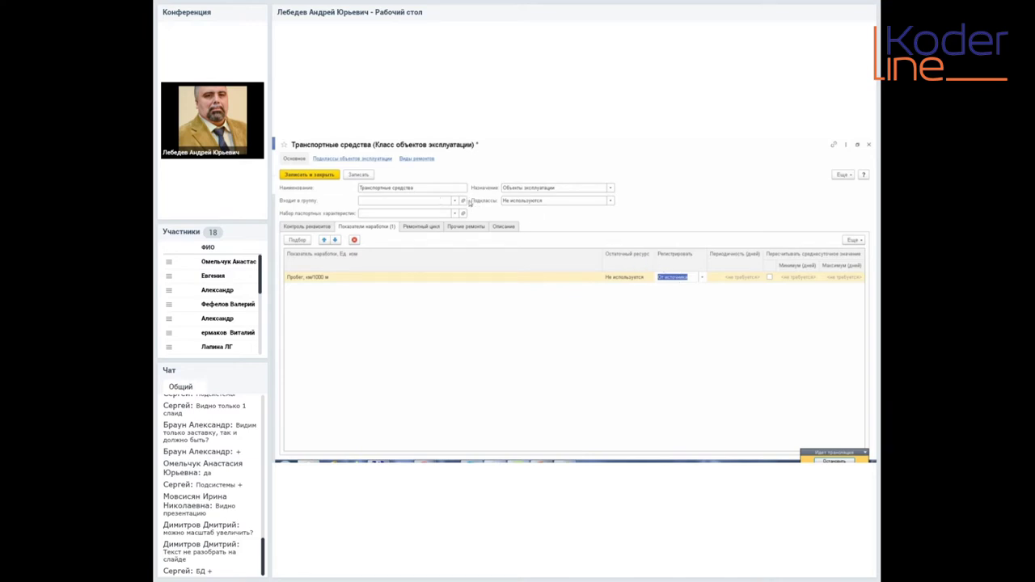
click(702, 278)
click(685, 300)
click(687, 332)
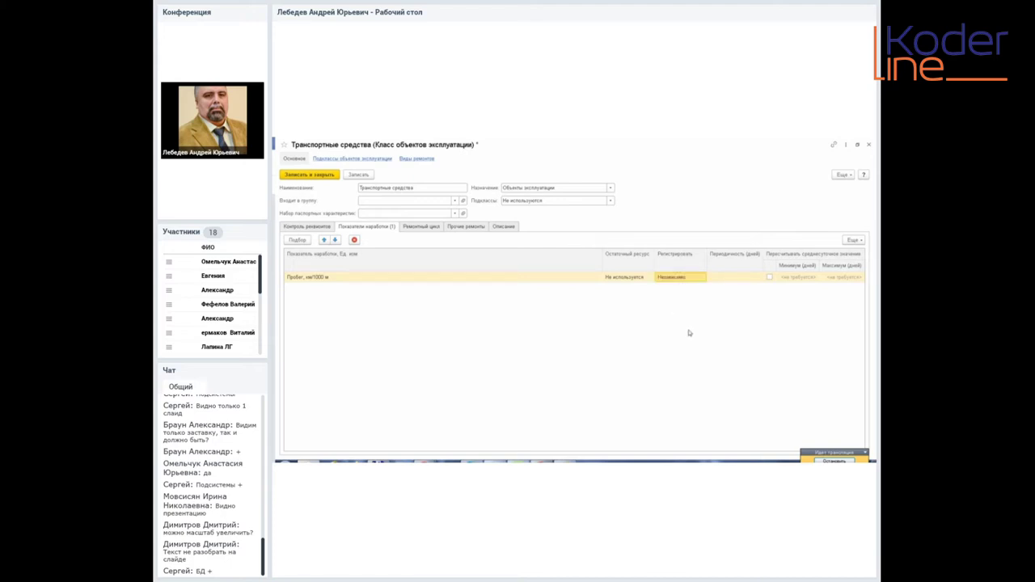
Set the registration periodicity of the "Пробег" indicator to 10 days
click(732, 277)
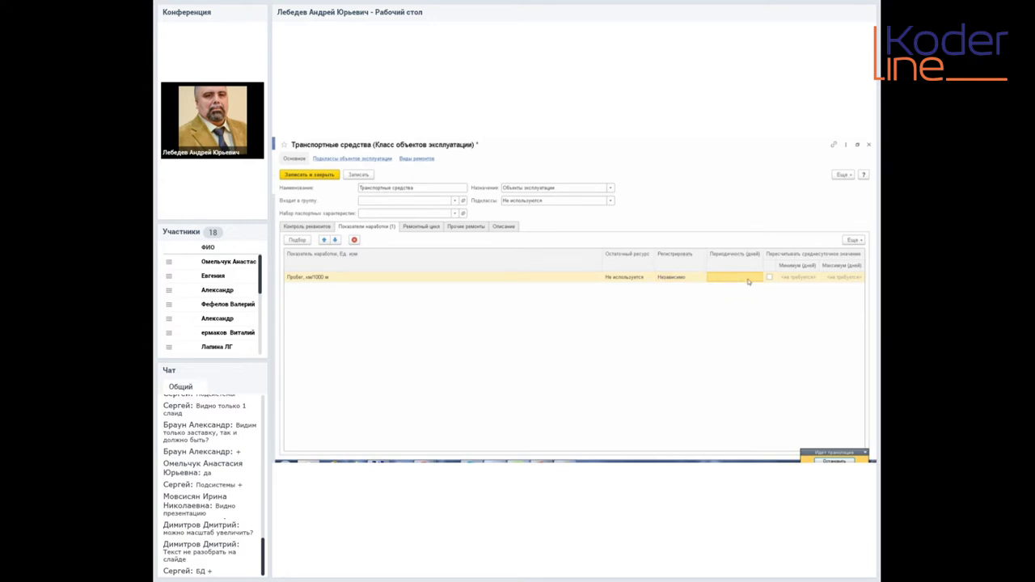
click(748, 281)
text(10)
click(733, 304)
Compare the class's "Ремонтный цикл" and "Прочие ремонты" settings to see how repair intervals are defined in each
click(419, 230)
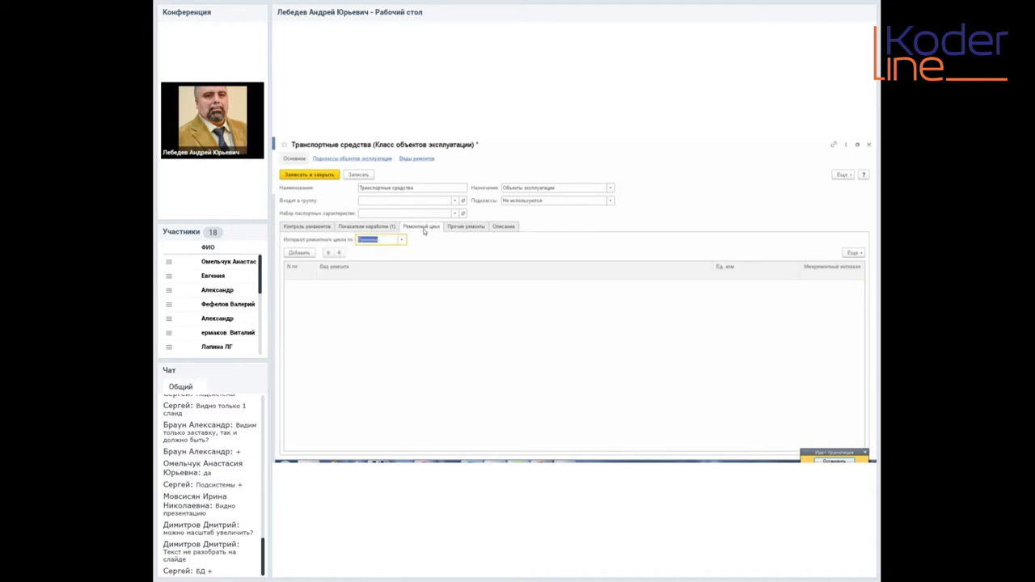
click(465, 230)
click(420, 228)
click(462, 229)
click(425, 232)
click(450, 229)
click(422, 231)
click(450, 230)
click(423, 232)
click(451, 229)
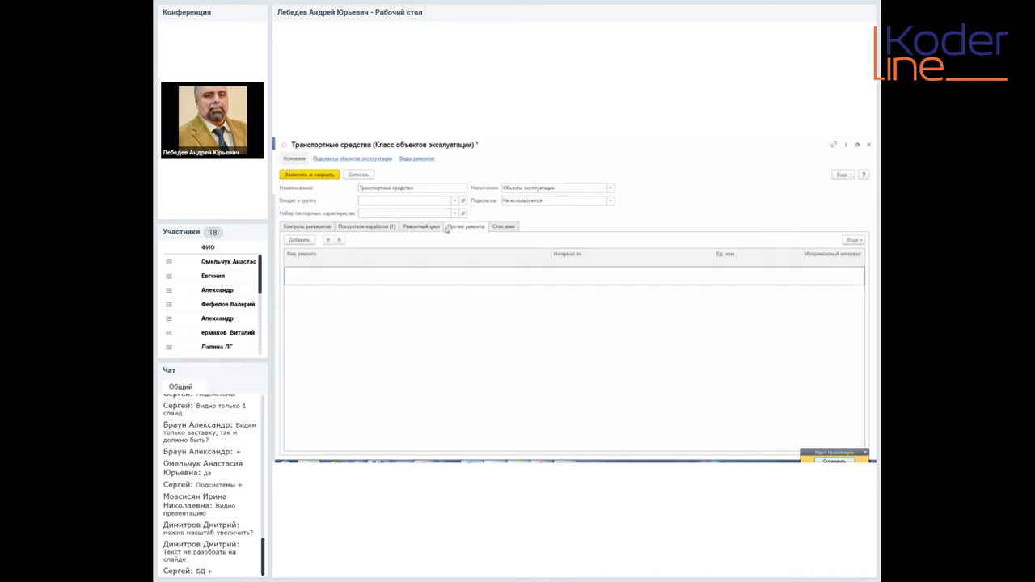
click(413, 232)
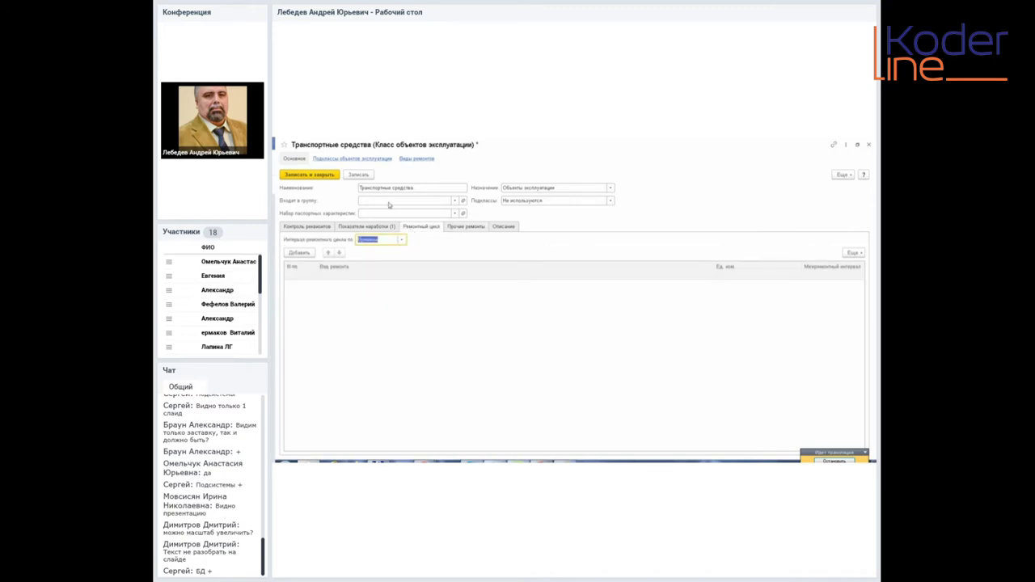
Start a new repair type named "ТО-1" for the "Транспортные средства" class, with plans formed 30 days ahead
click(422, 160)
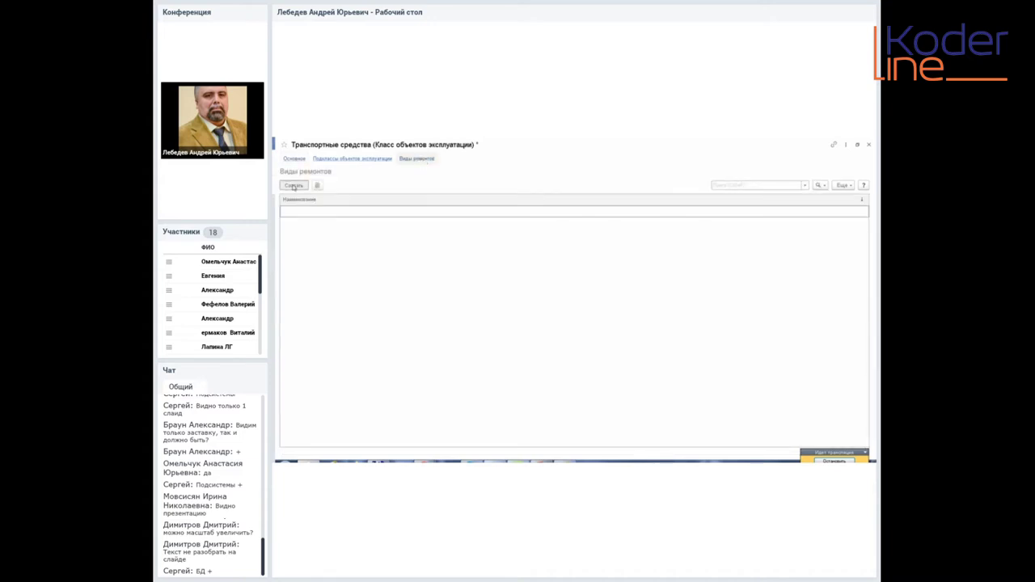
click(293, 185)
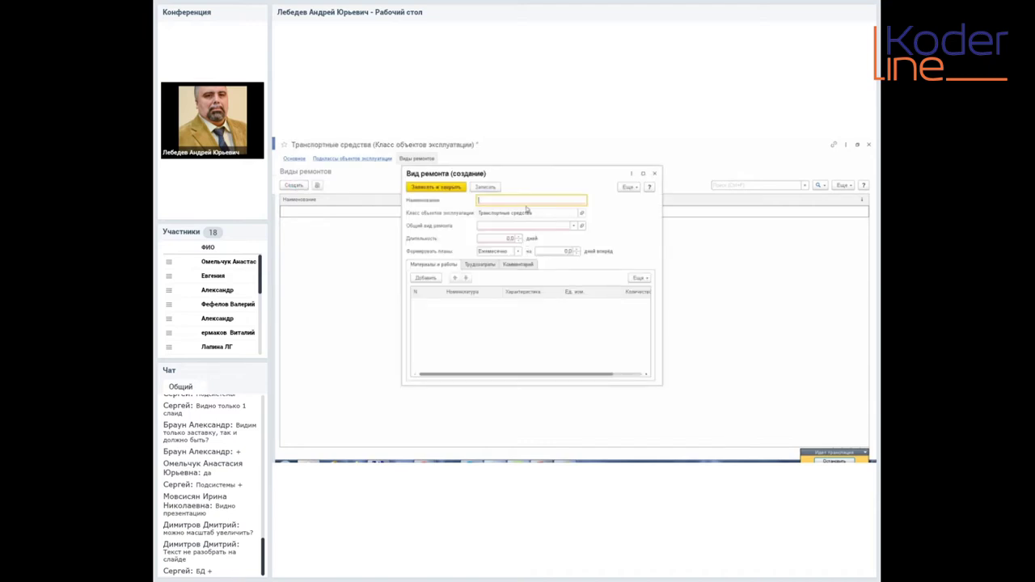
text(N)
key(BackSpace)
text(ТО-1)
click(518, 237)
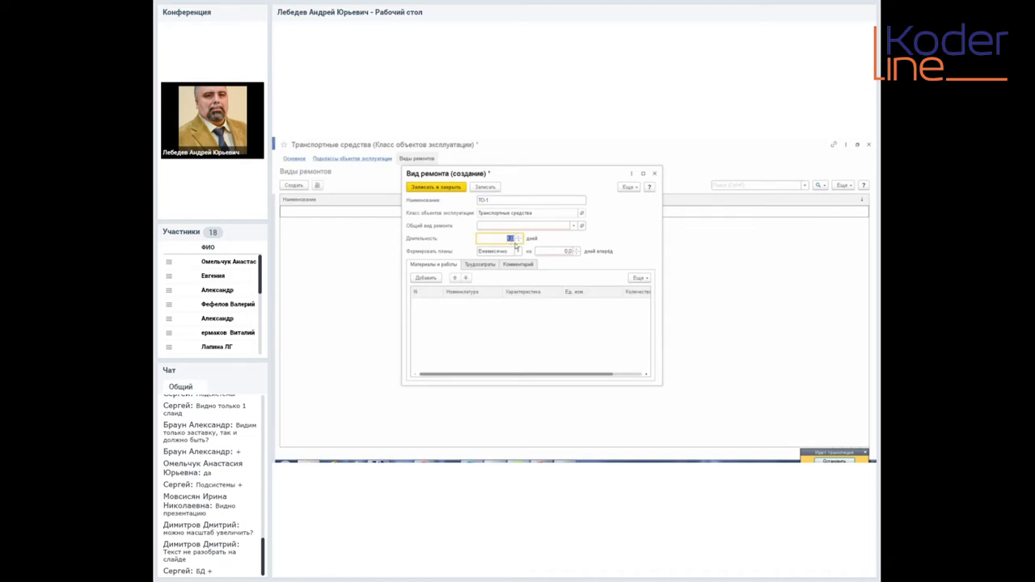
click(569, 252)
text(30)
Bring up the general repair types for the "Общий вид ремонта" field and highlight "Тех.обслуживание"
click(574, 226)
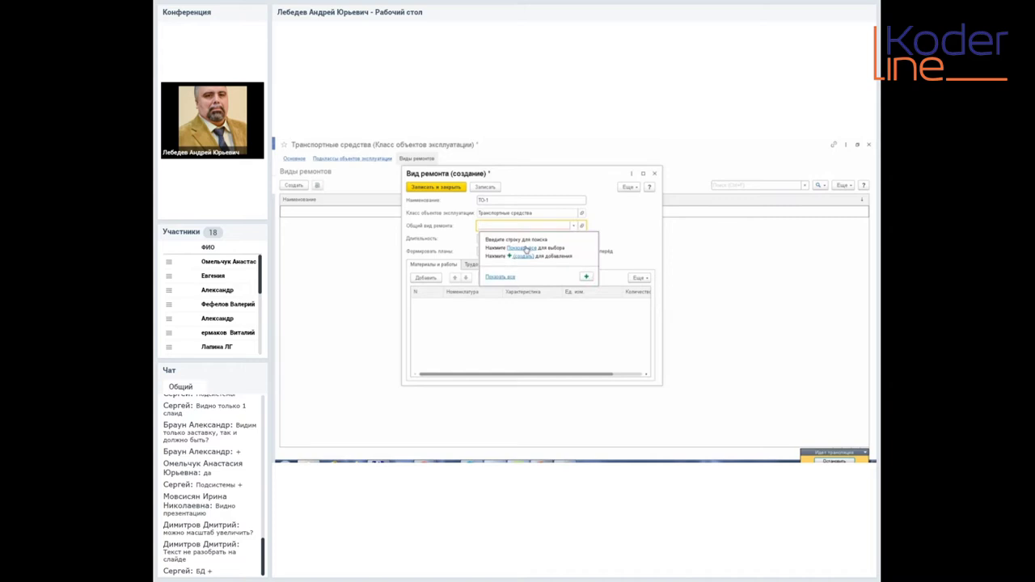
key(Escape)
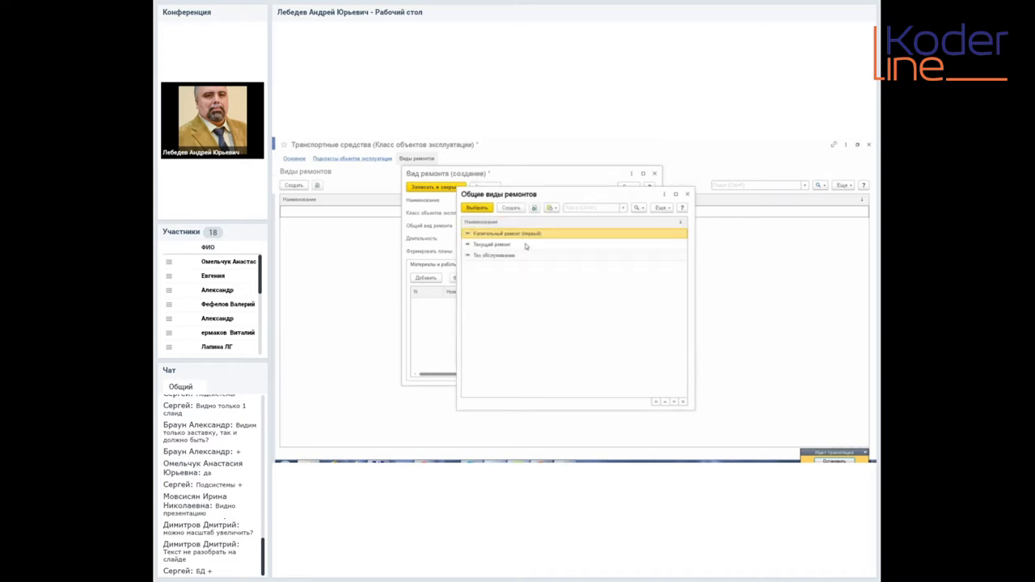
click(502, 255)
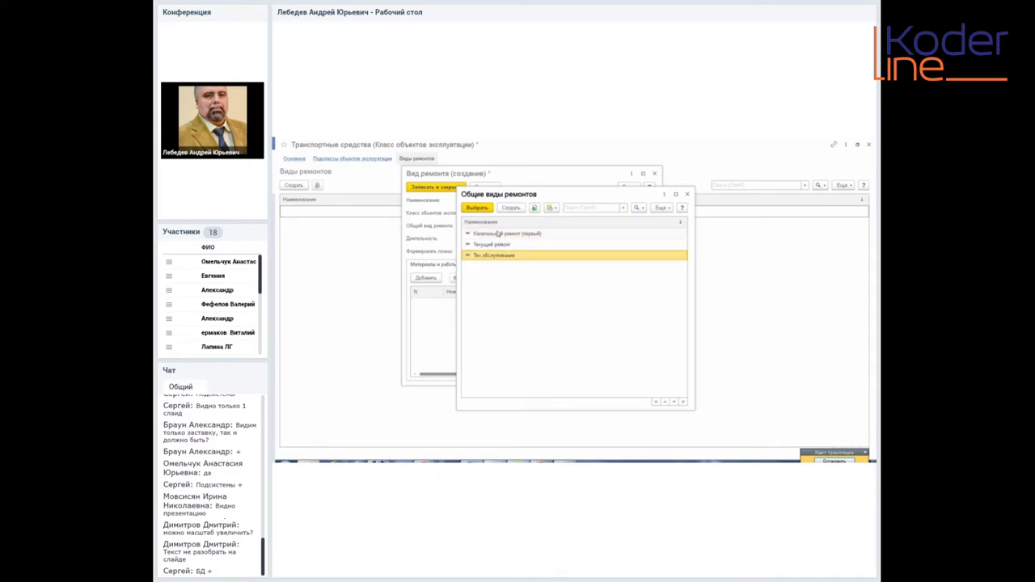
click(499, 234)
click(500, 245)
click(500, 256)
Open "Тех.обслуживание" for editing, choose "По настройке объекта эксплуатации" for reflecting repair expenses, and save and close it
right_click(500, 255)
click(519, 292)
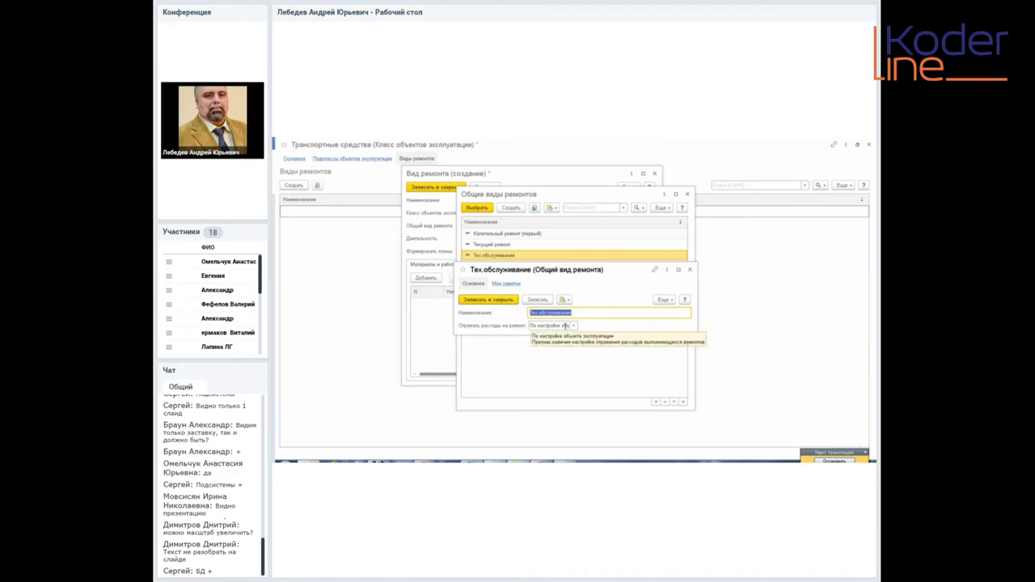
click(571, 326)
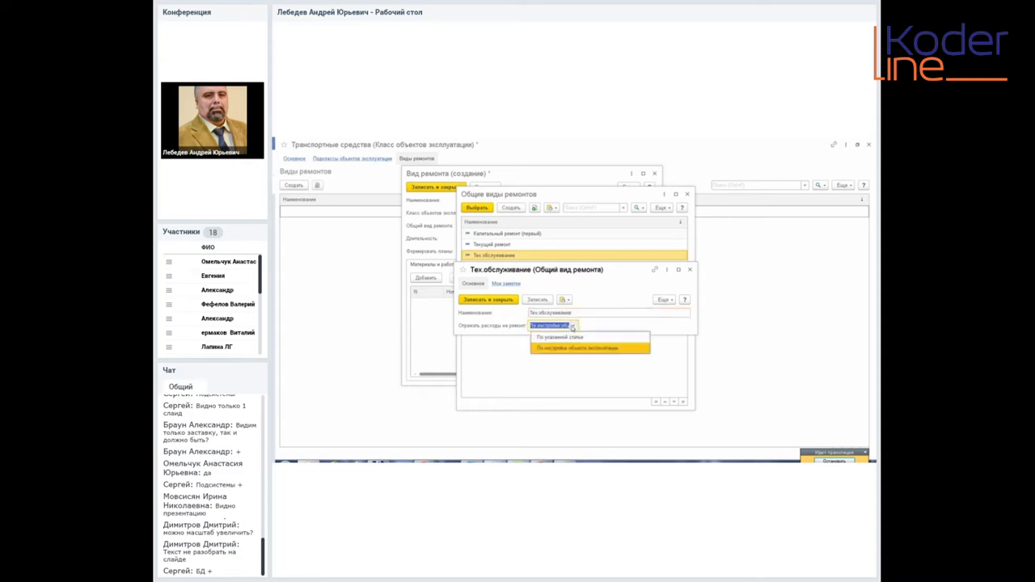
click(601, 328)
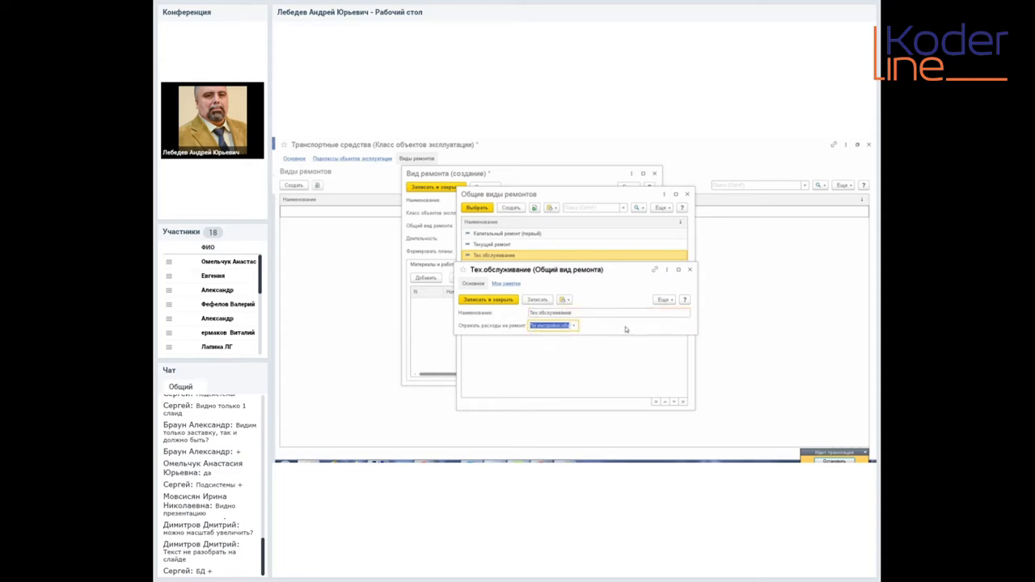
click(573, 326)
click(568, 350)
click(483, 296)
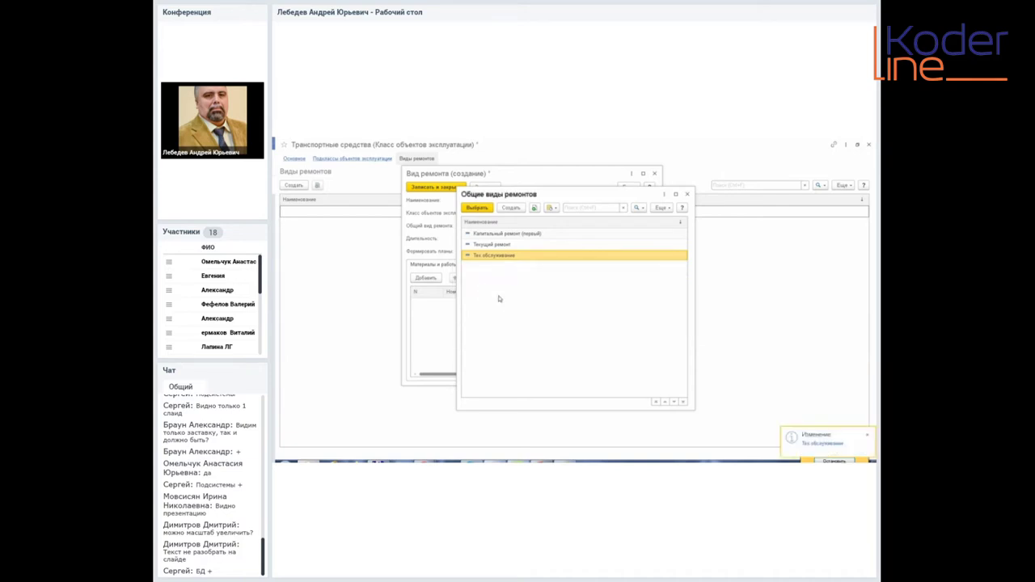
Assign "Тех.обслуживание" as the general repair type and add the material Масло моторное "Лукойл Авангард" SAE 15W-40 with quantity 4
double_click(513, 258)
click(490, 316)
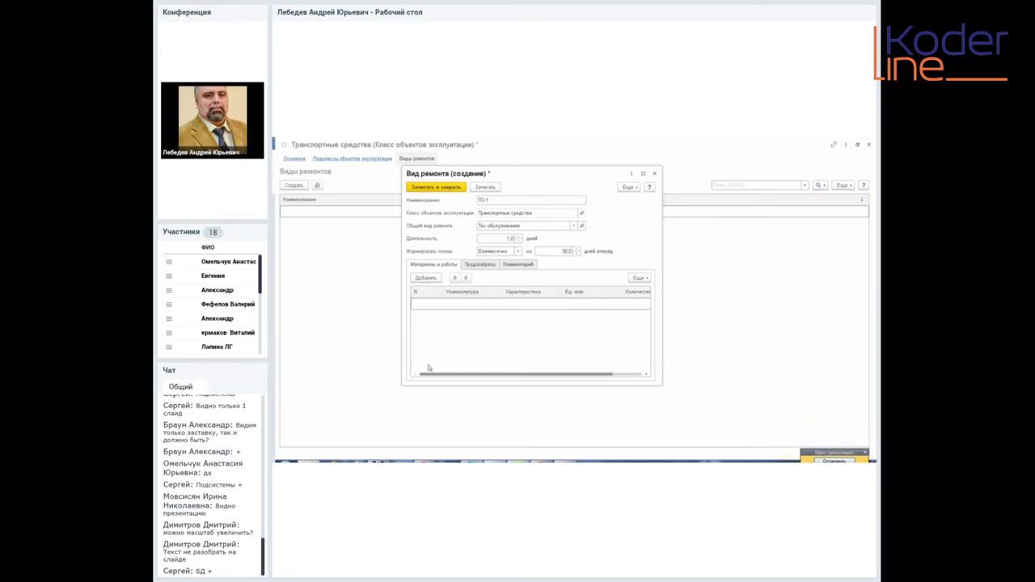
click(426, 278)
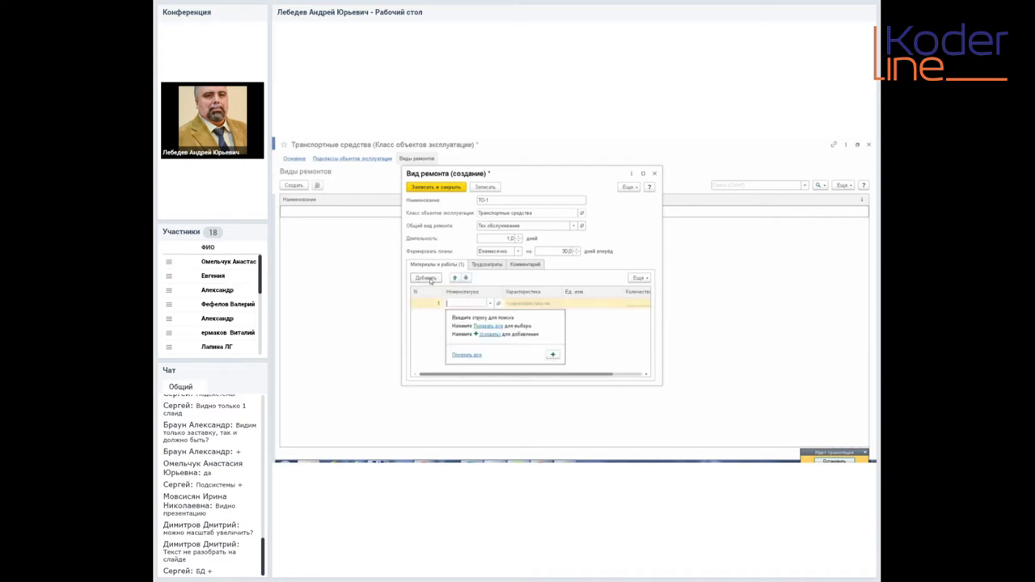
click(479, 326)
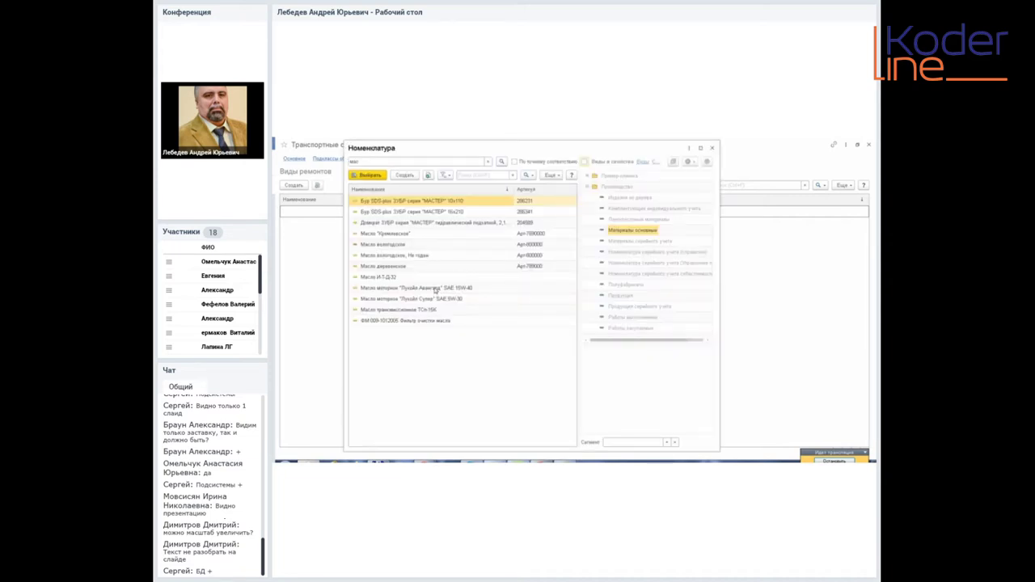
double_click(434, 288)
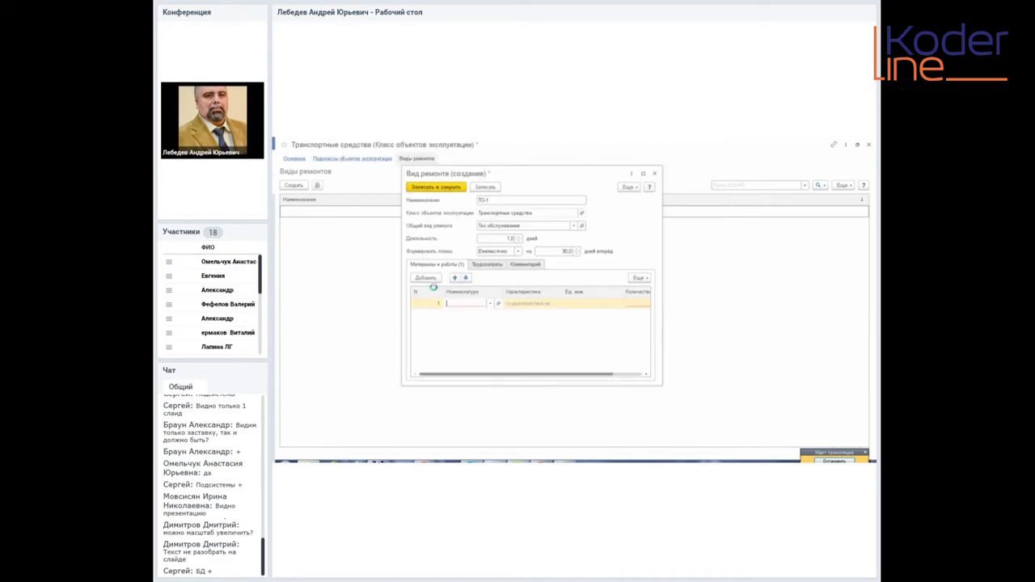
click(633, 303)
text(5)
key(Return)
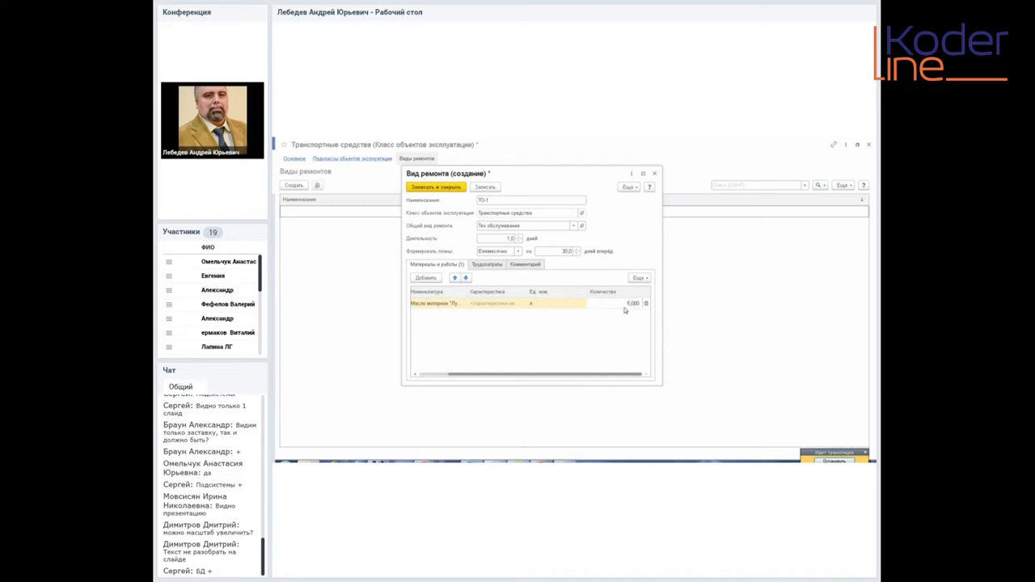
click(569, 362)
Add the labour type "Слесарные: Ремонтные работы, 4 разряд" with quantity 4 to the repair type's "Трудозатраты"
click(488, 266)
click(426, 278)
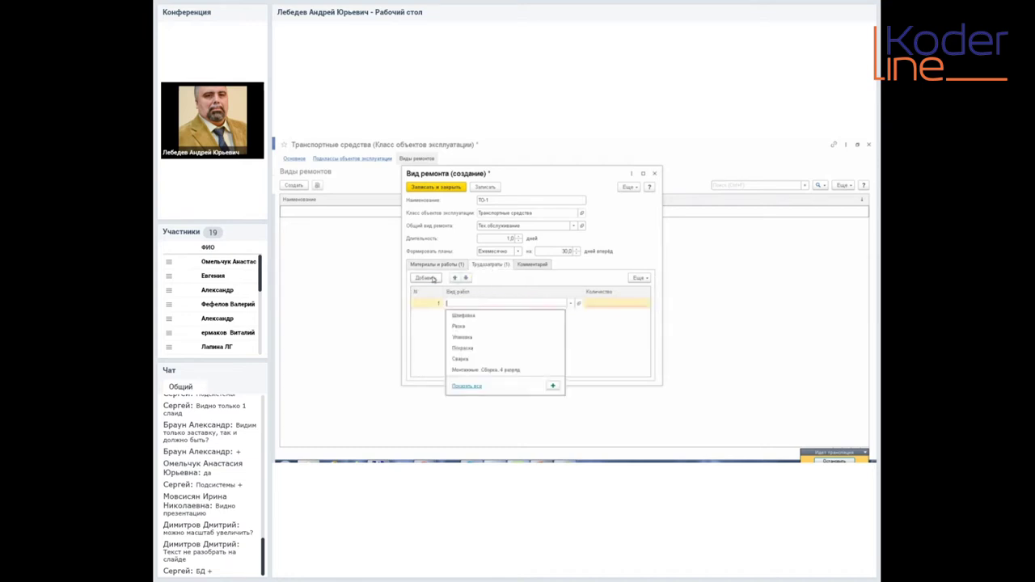
click(471, 387)
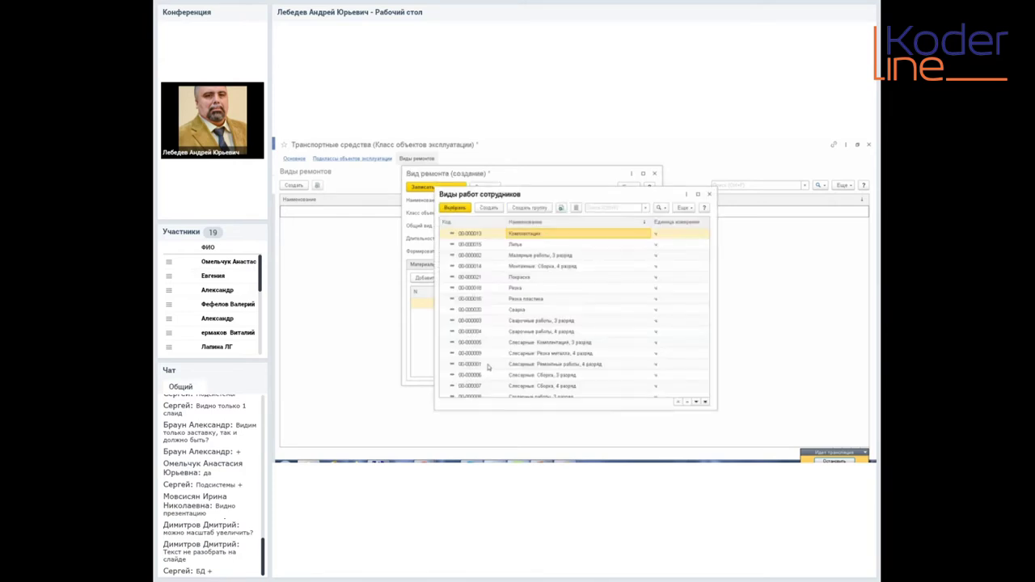
scroll(541, 323, down, 1)
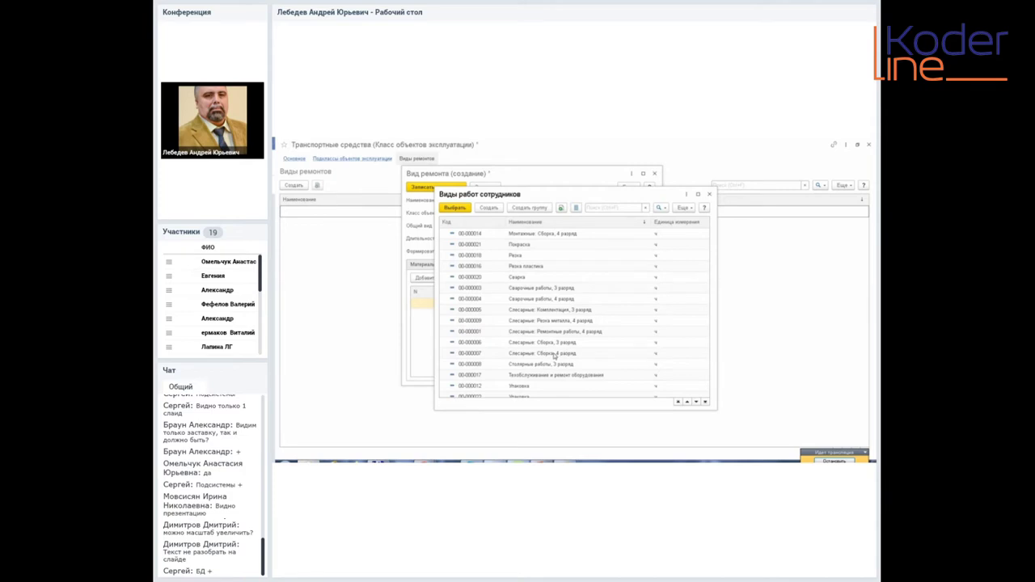
double_click(564, 333)
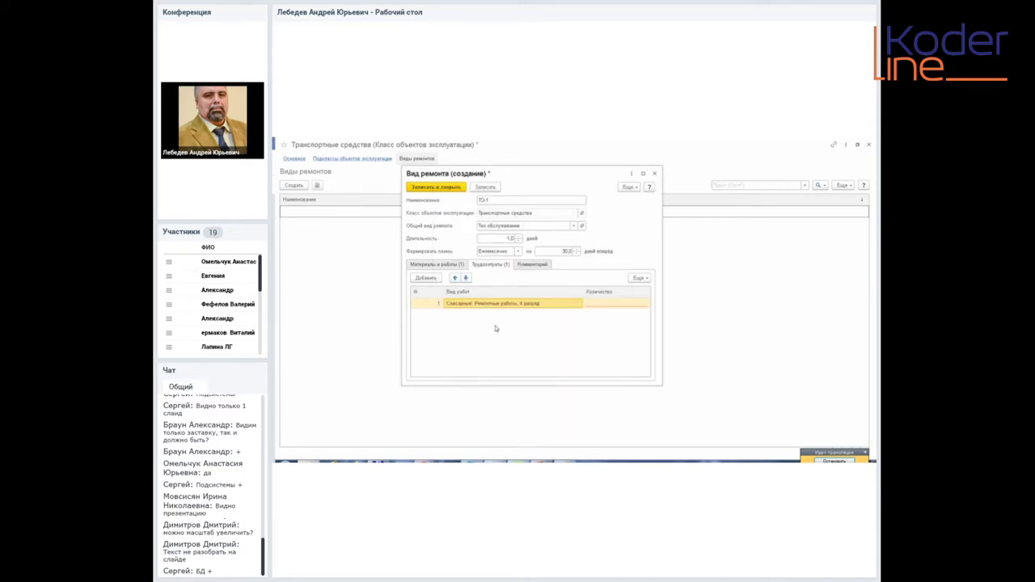
click(624, 303)
text(4)
key(Return)
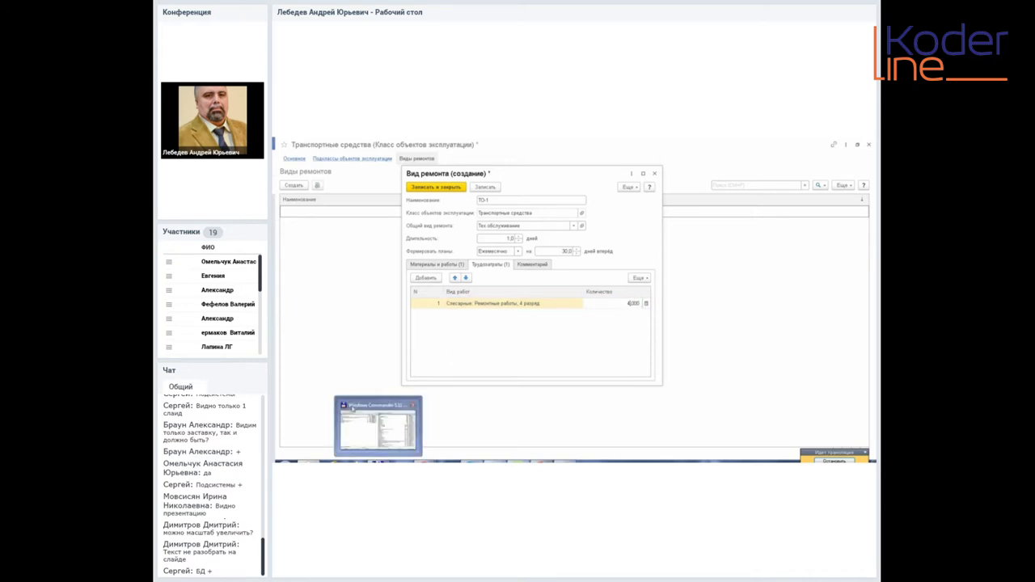
click(518, 336)
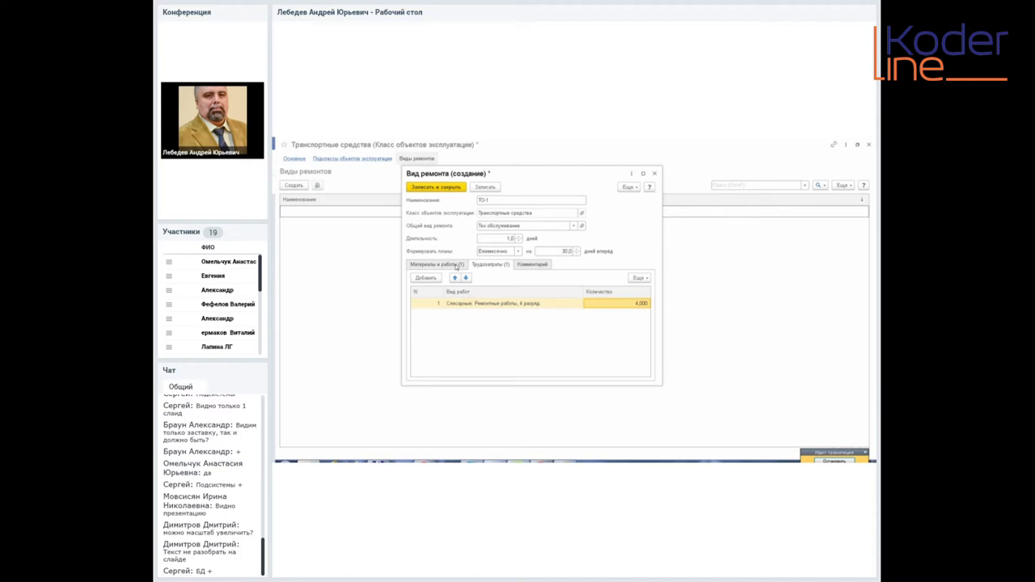
Review the materials and labour entered for ТО-1, and save and close the repair type
click(456, 266)
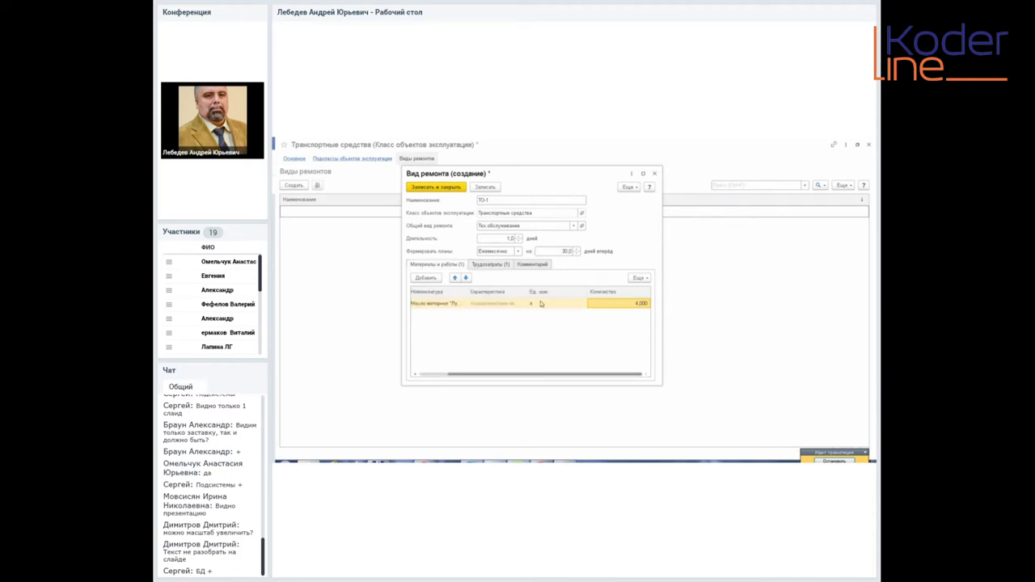
click(443, 375)
click(500, 267)
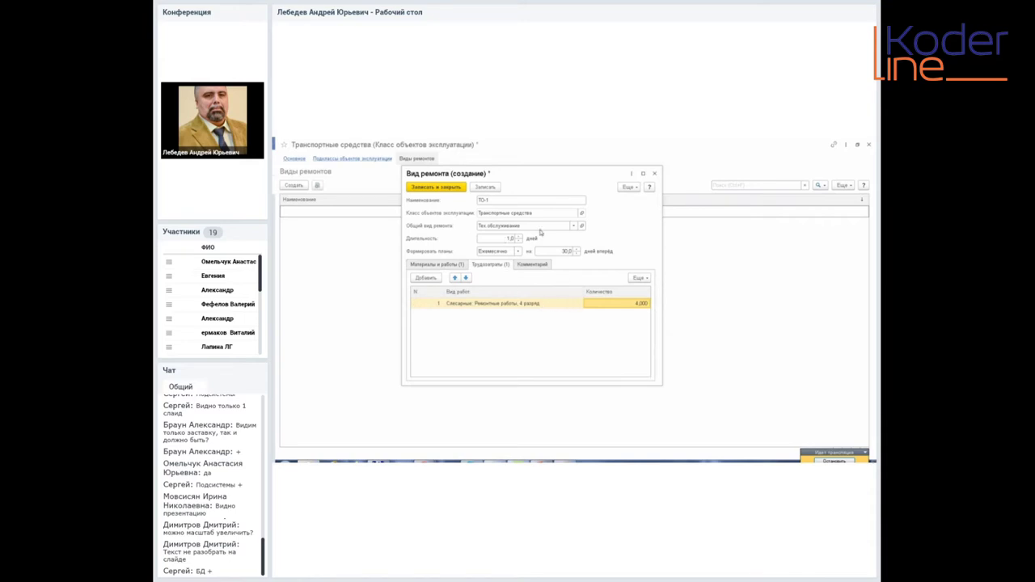
click(445, 186)
Create a copy of the repair type ТО-1 named "ТО-2", and save and close it
right_click(324, 221)
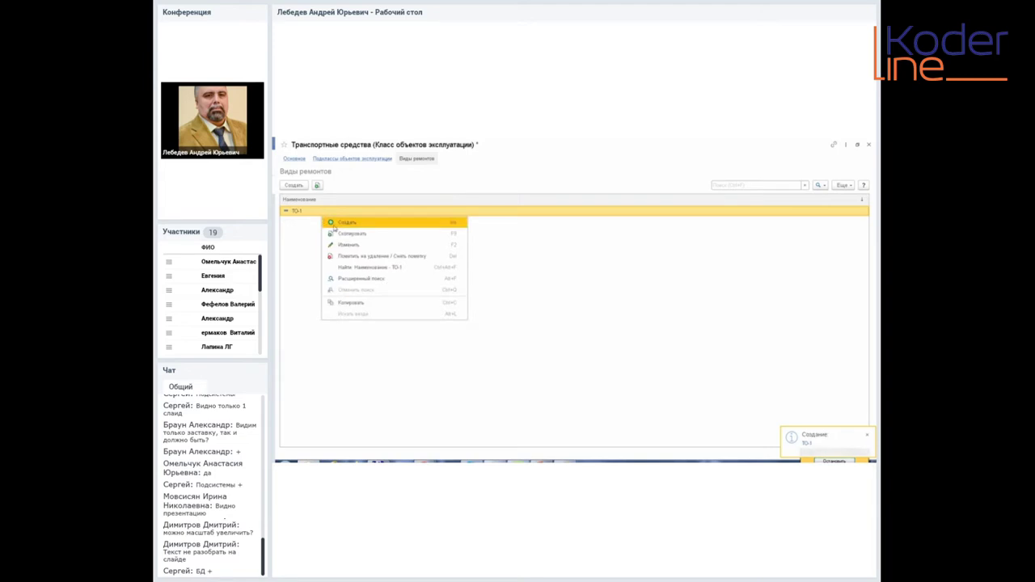
click(338, 234)
click(510, 198)
key(BackSpace)
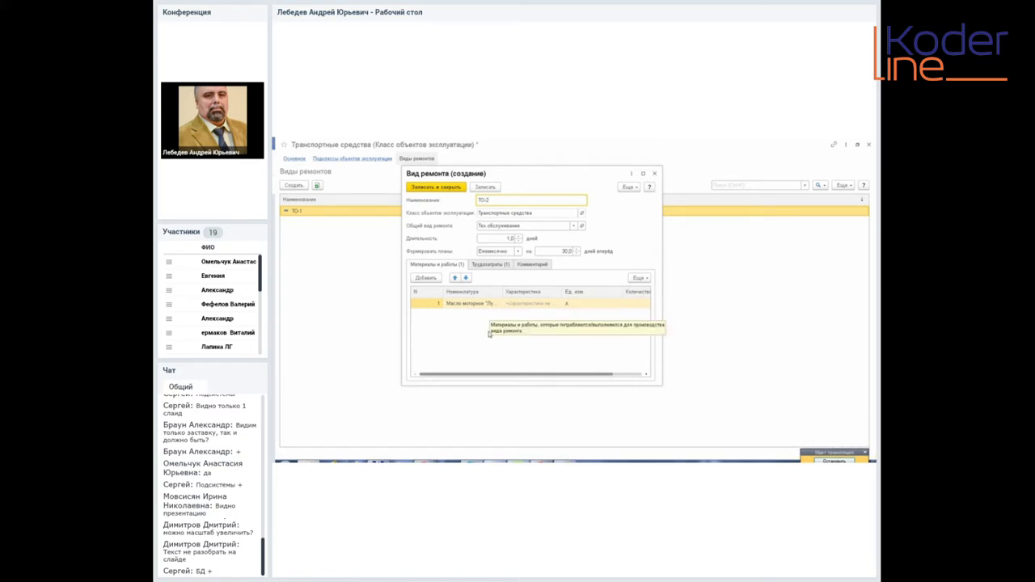
click(444, 190)
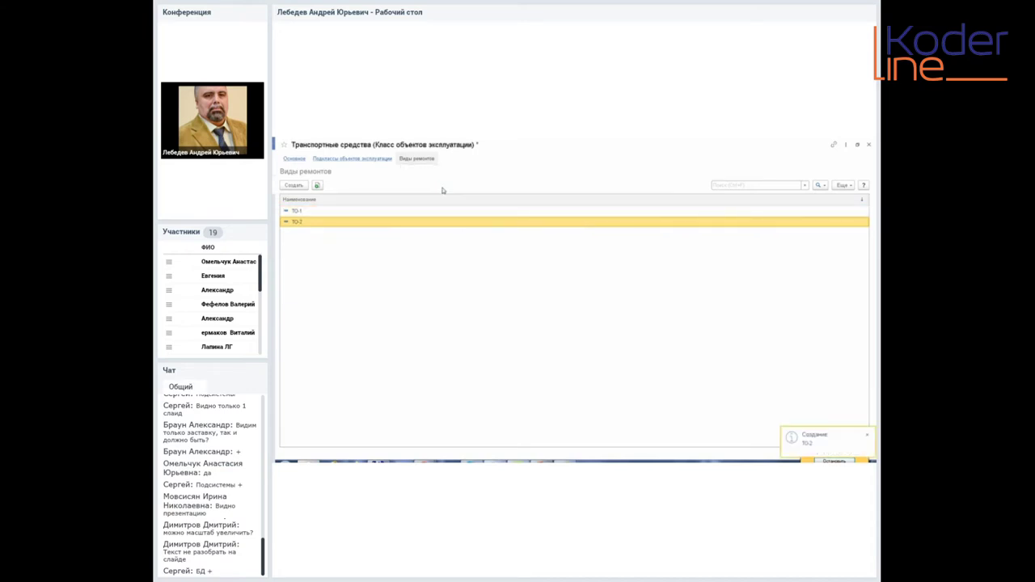
Create a copy of the repair type ТО-2 named "ТО-3", and save and close it
click(299, 186)
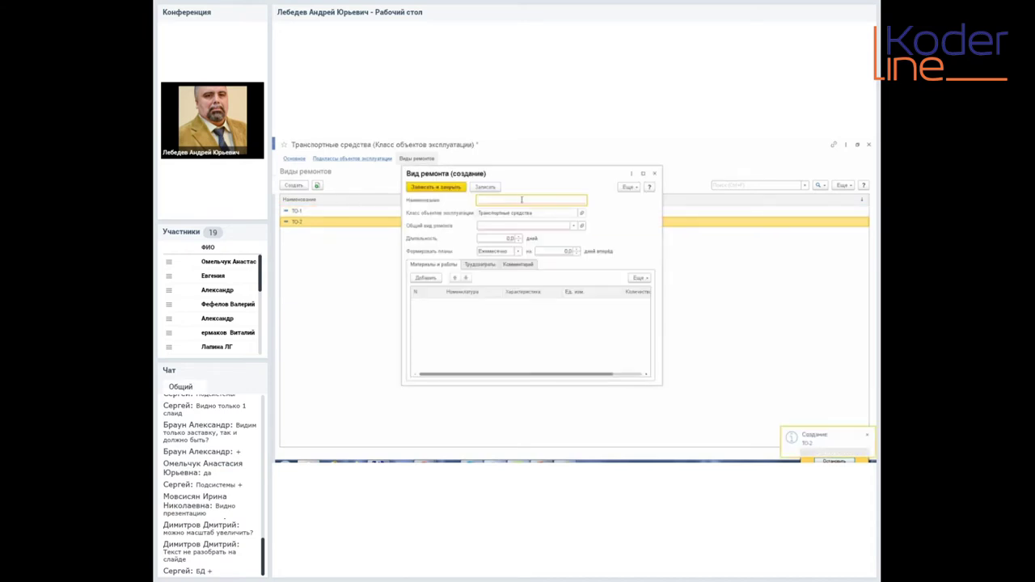
click(654, 173)
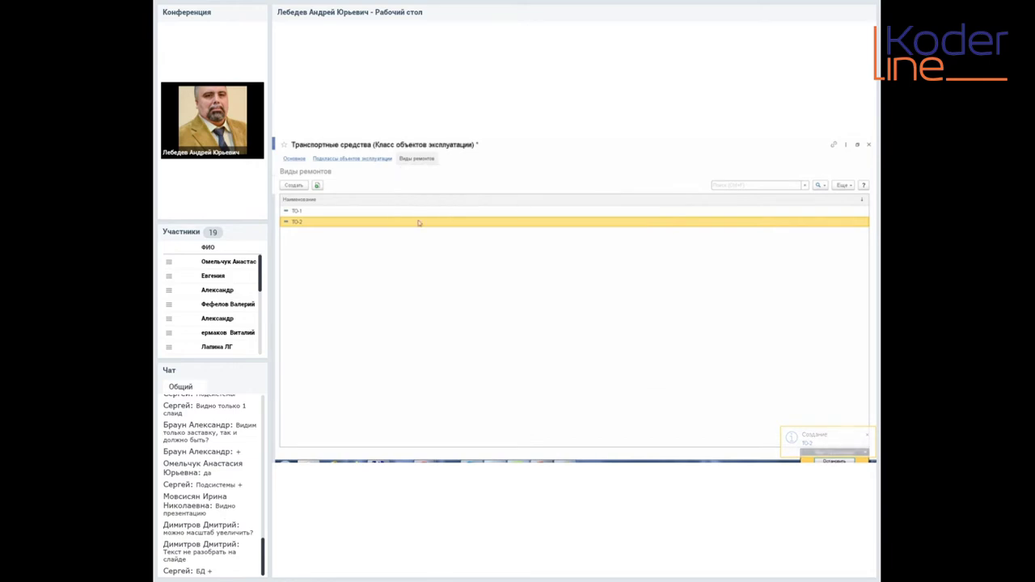
right_click(366, 229)
click(382, 241)
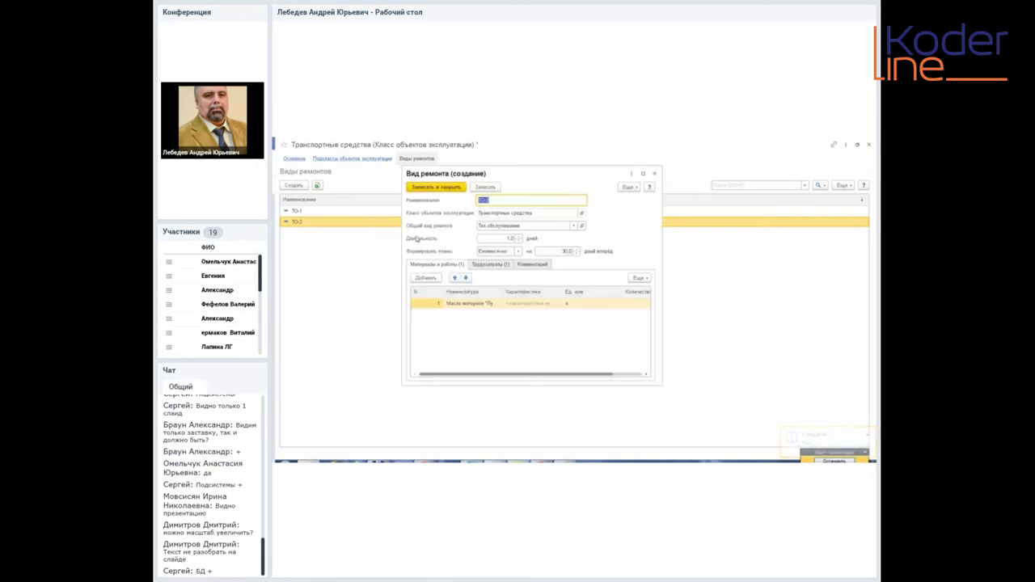
click(502, 201)
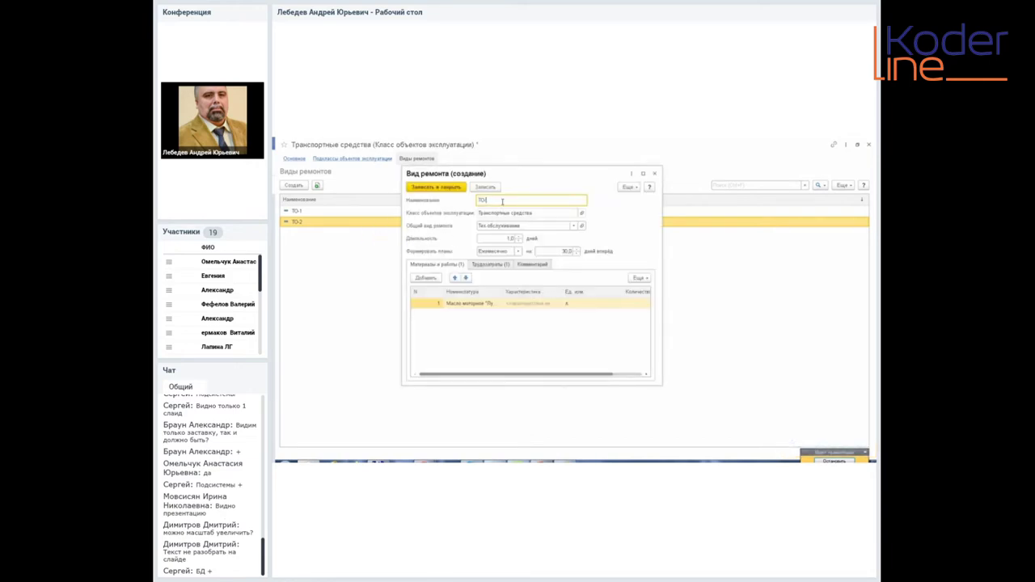
text(3)
click(436, 186)
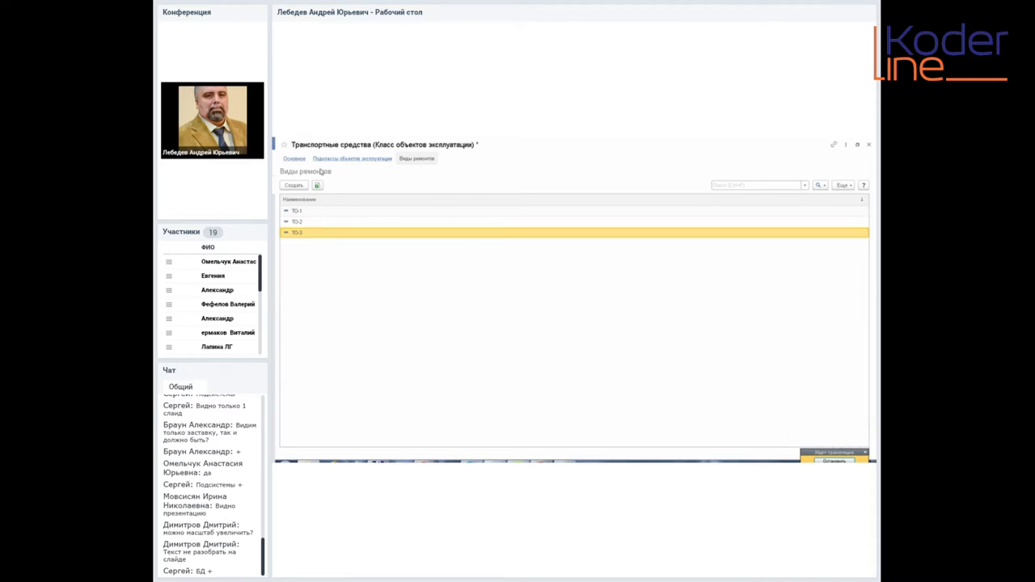
Add ТО-1 to the "Ремонтный цикл" of the vehicle class and base the cycle interval on "Наработка"
click(298, 159)
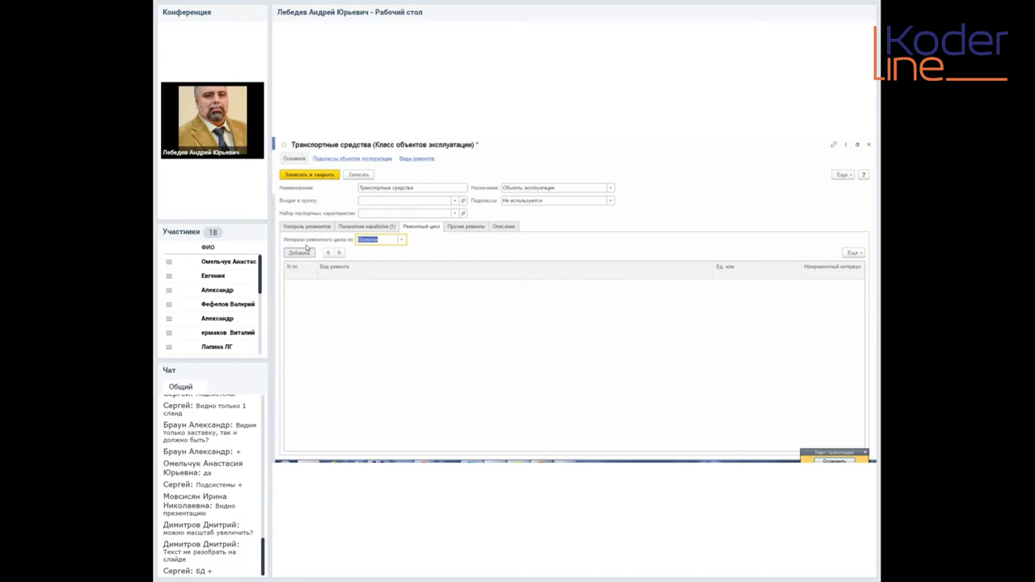
click(305, 251)
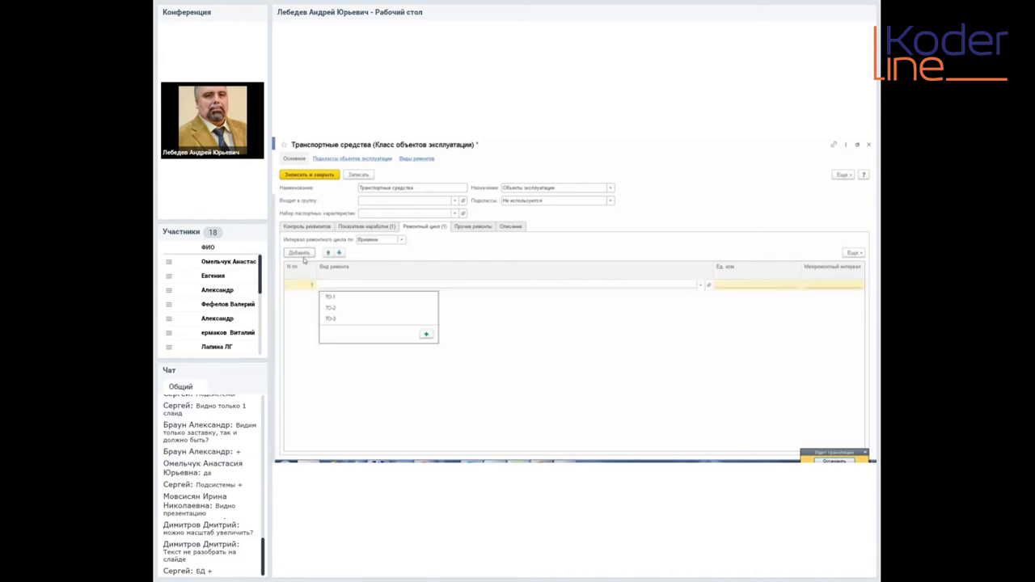
click(357, 299)
click(402, 241)
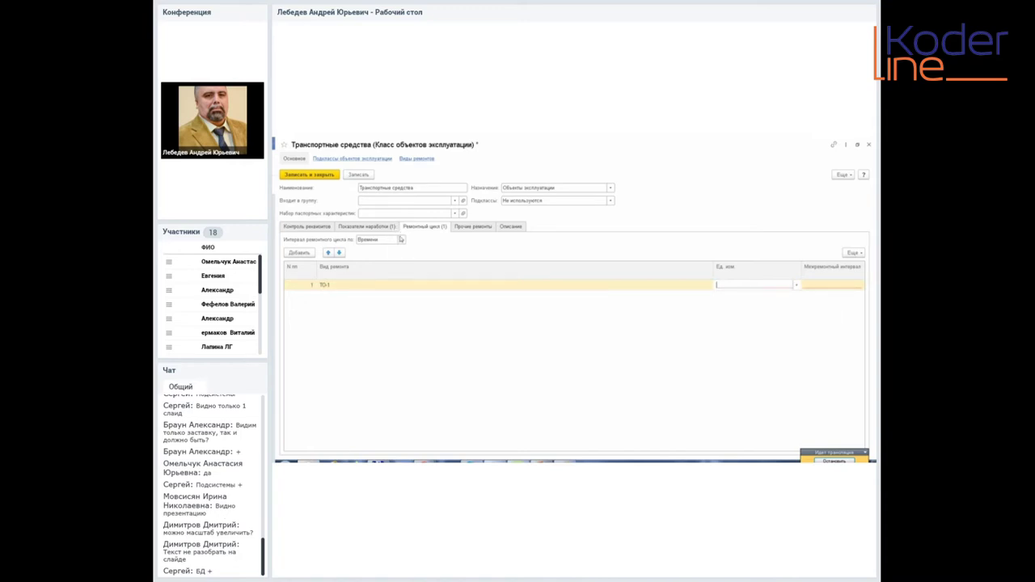
click(399, 243)
click(425, 260)
Measure the ТО-1 row by "Пробег" and set its interval between repairs to 15 000
click(726, 284)
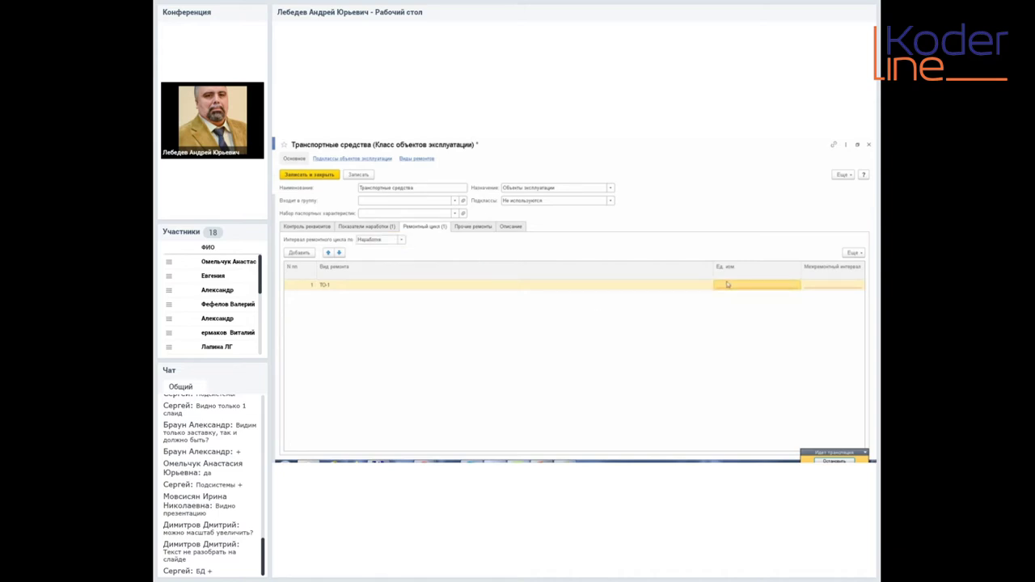
click(727, 285)
click(731, 297)
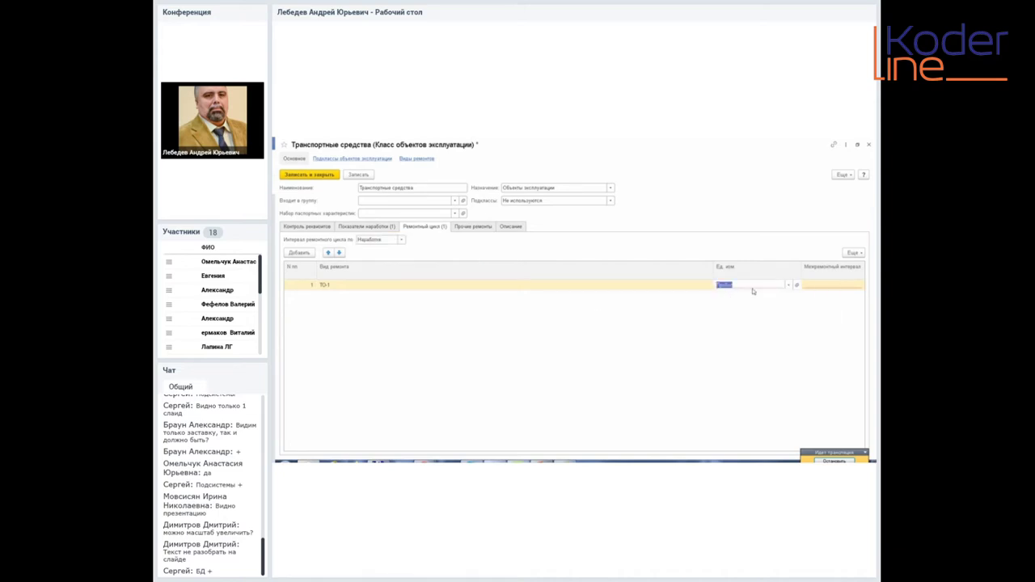
click(825, 290)
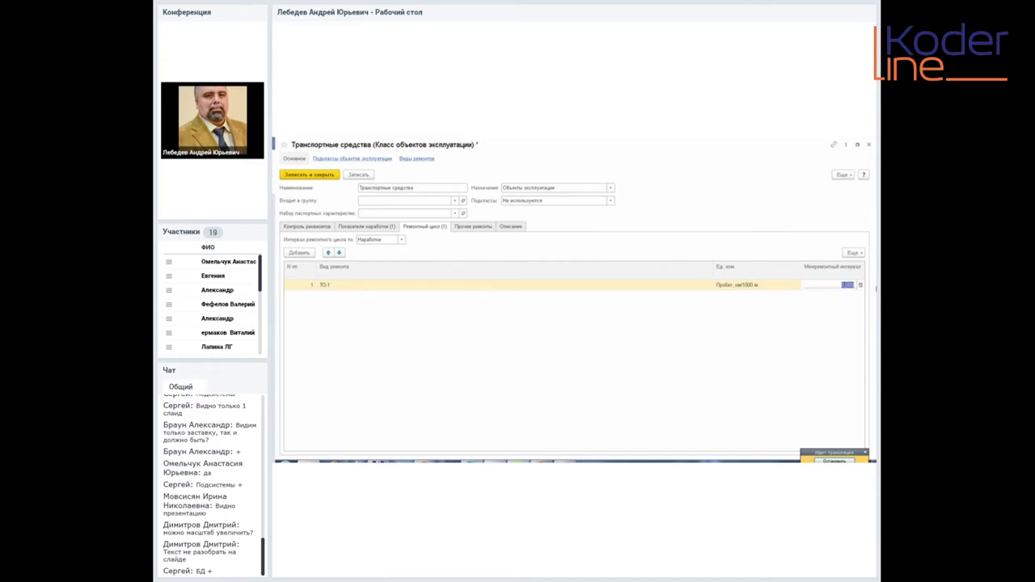
text(150 000)
click(845, 285)
key(Return)
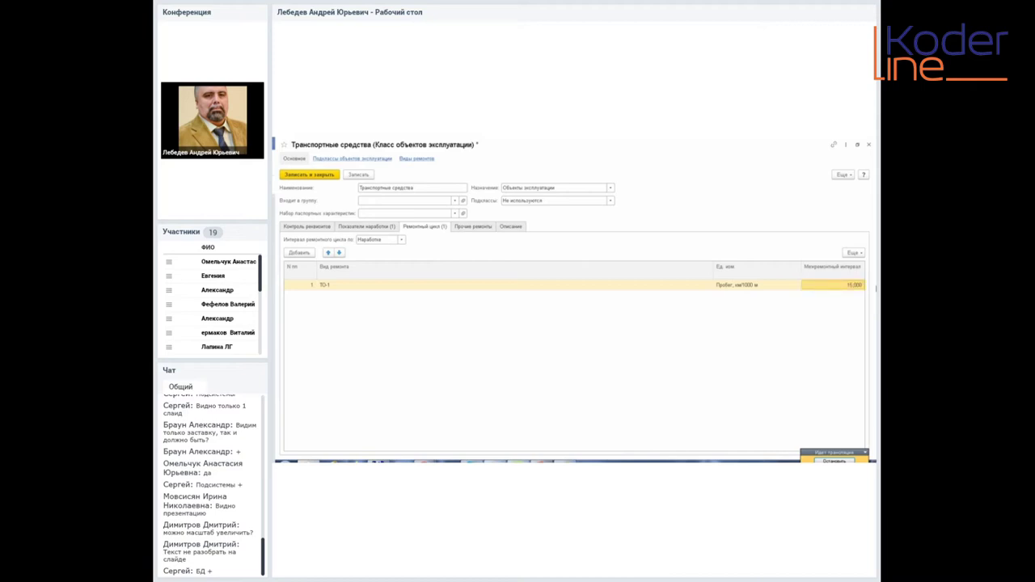
key(F2)
text(15000)
key(Return)
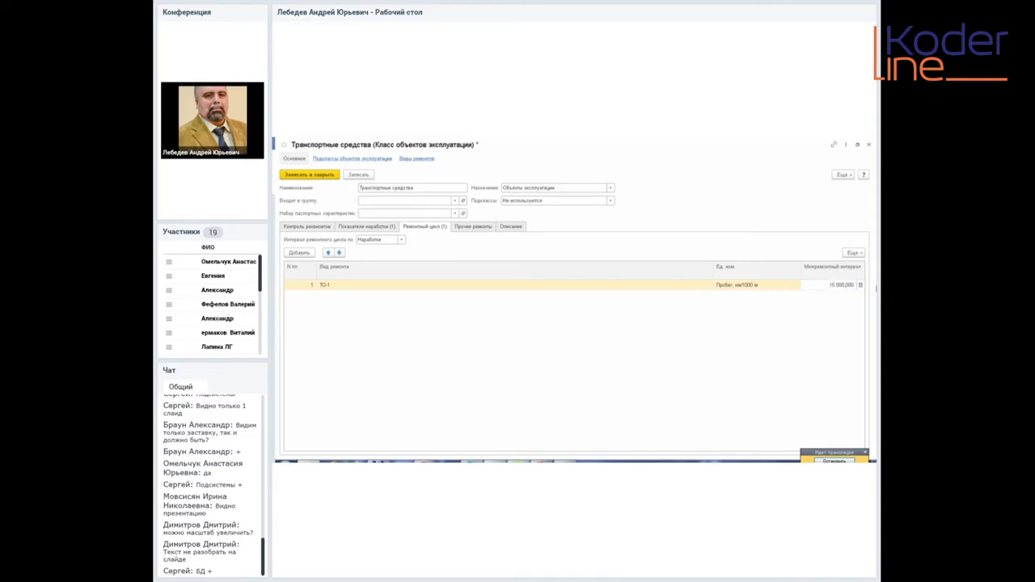
key(Return)
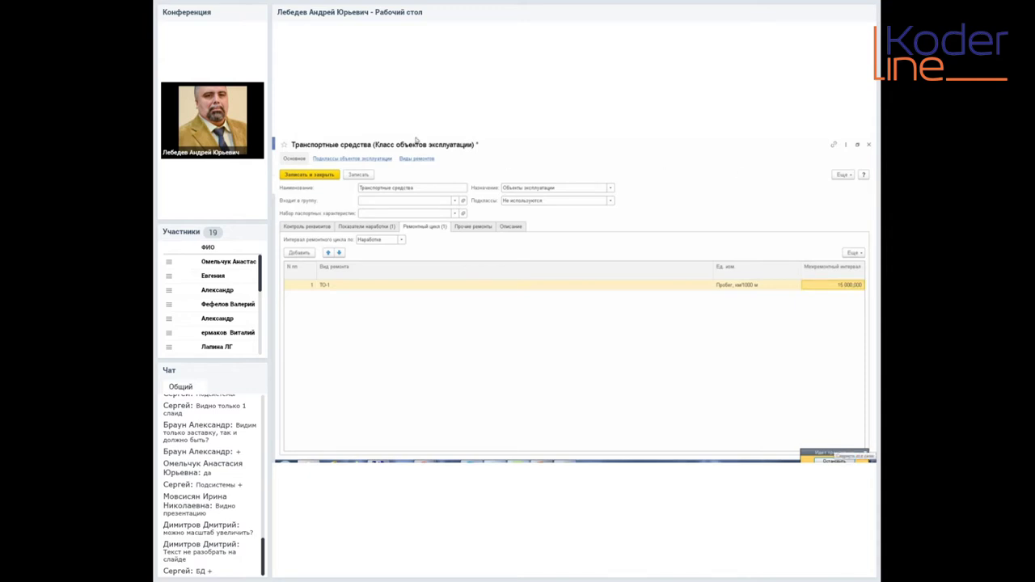
Add ТО-2 to the repair cycle, measured by "Пробег", with an interval between repairs of 15 000
click(350, 289)
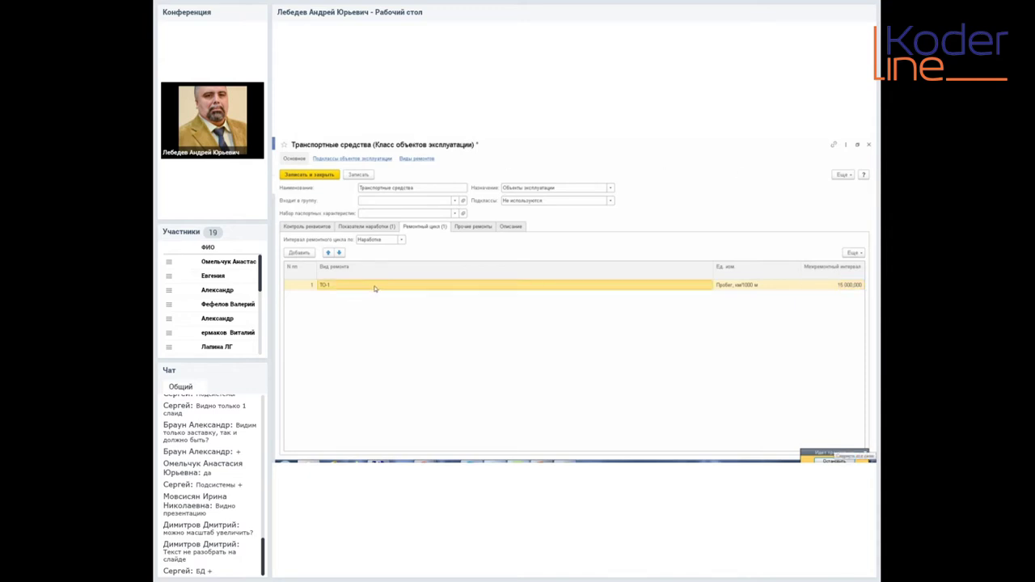
right_click(349, 285)
click(305, 254)
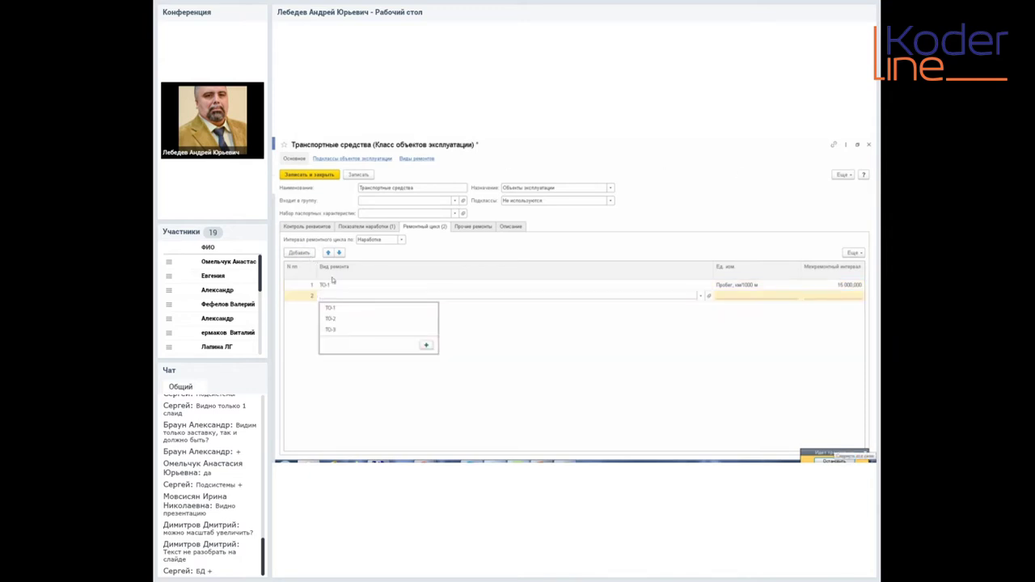
click(344, 316)
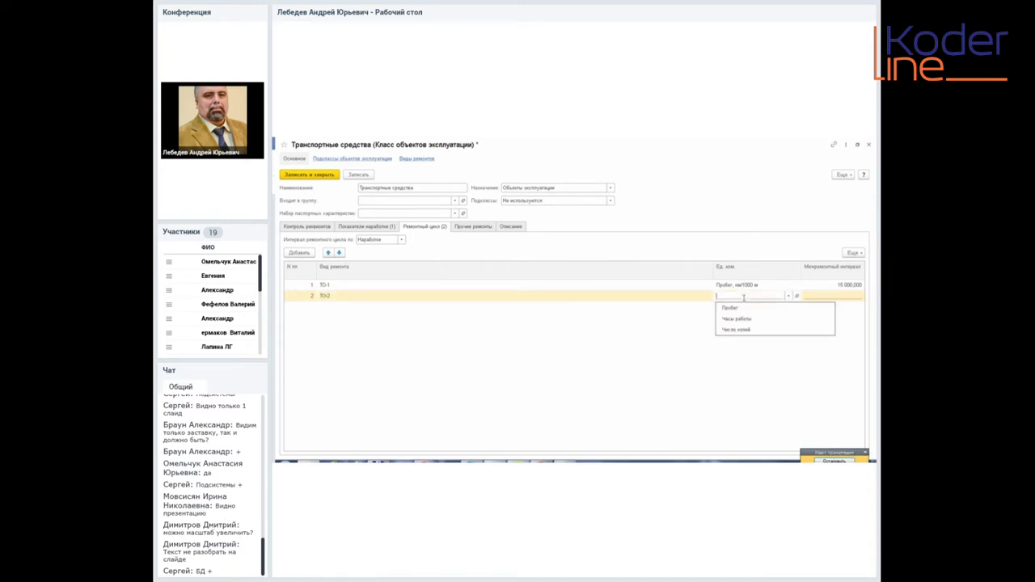
click(732, 307)
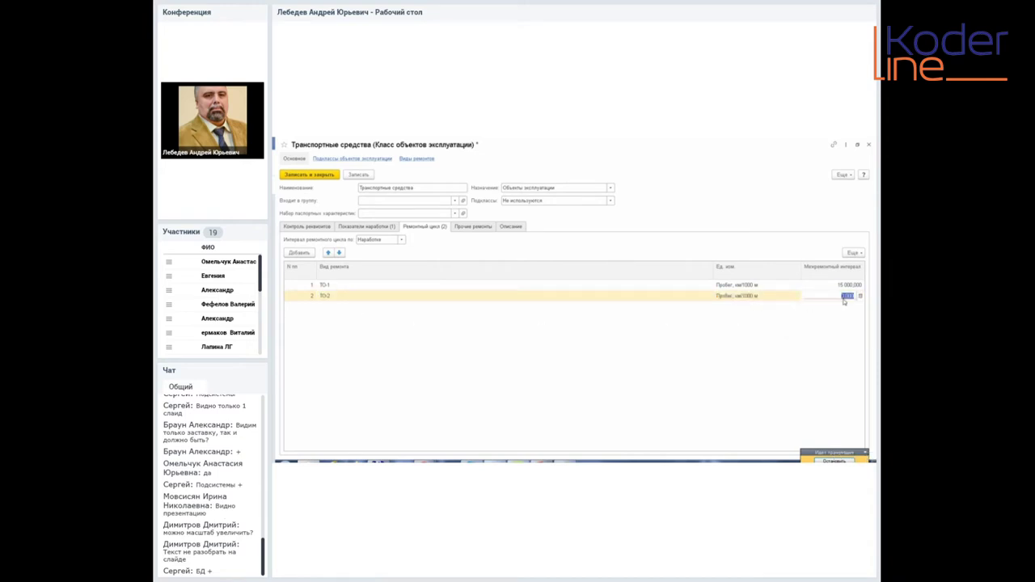
text(5000)
key(Return)
Add ТО-3 to the repair cycle, measured by "Пробег", with an interval between repairs of 15 000
click(420, 340)
click(782, 300)
click(782, 299)
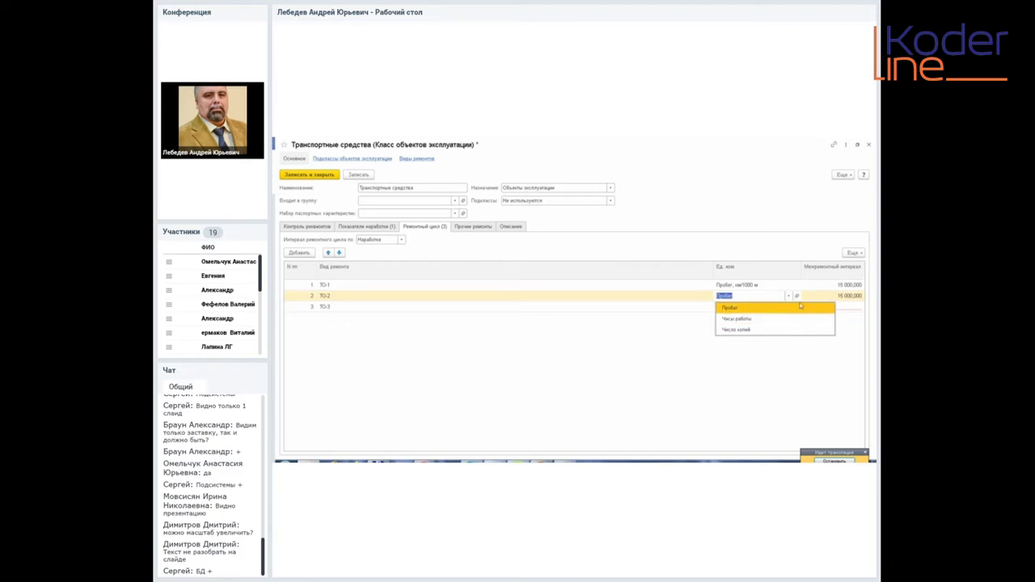
click(768, 311)
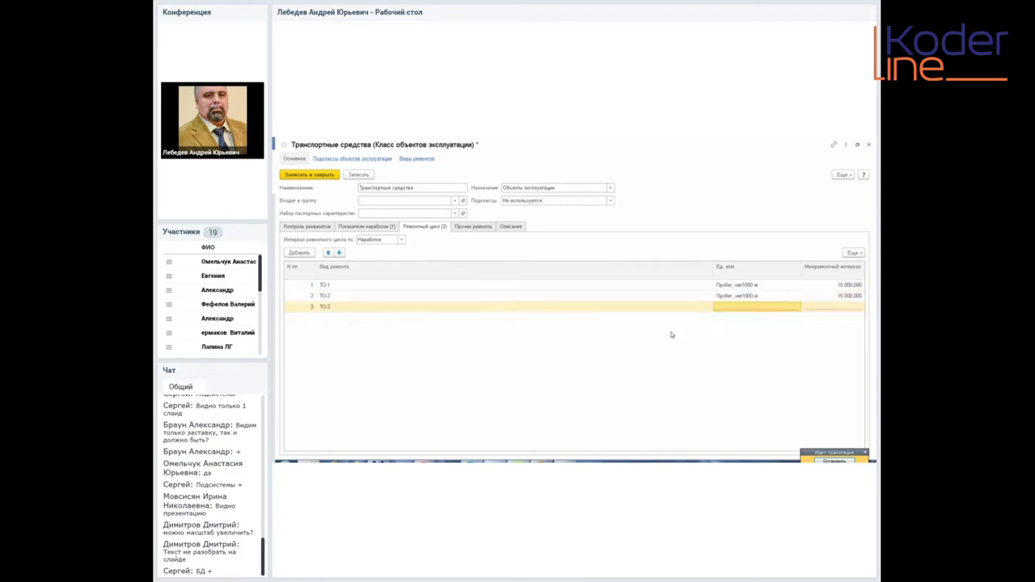
click(726, 312)
click(832, 308)
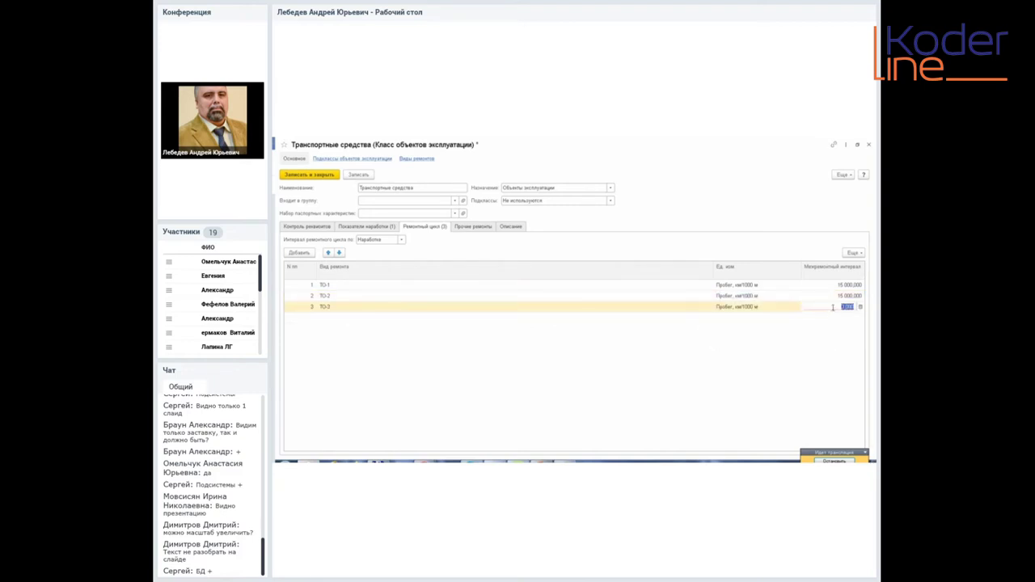
text(15 000 000)
key(Return)
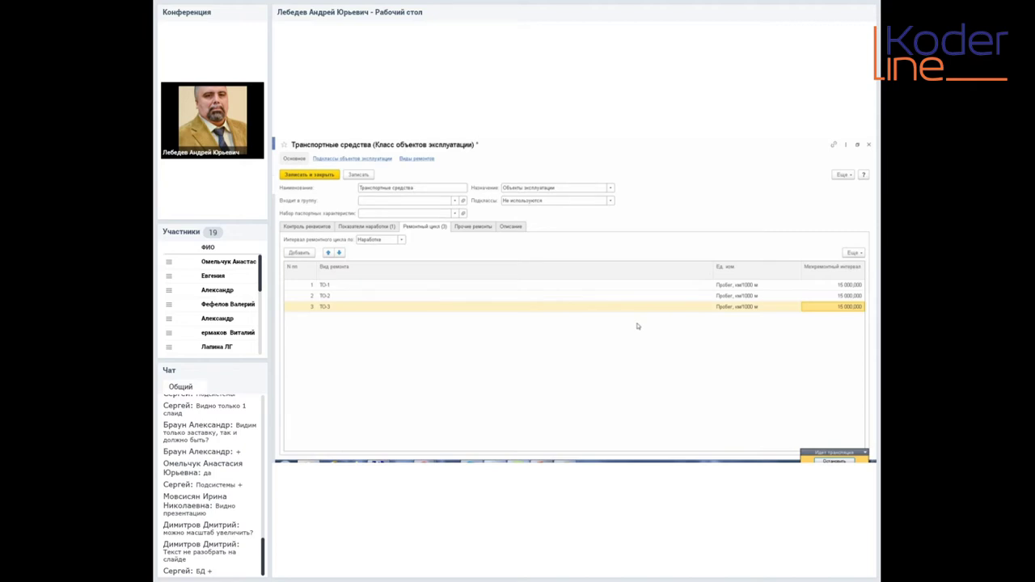
Create a repair type "Замена резины" of general type "Тех обслуживание", lasting 1 day and planned monthly for 30 days ahead
click(463, 227)
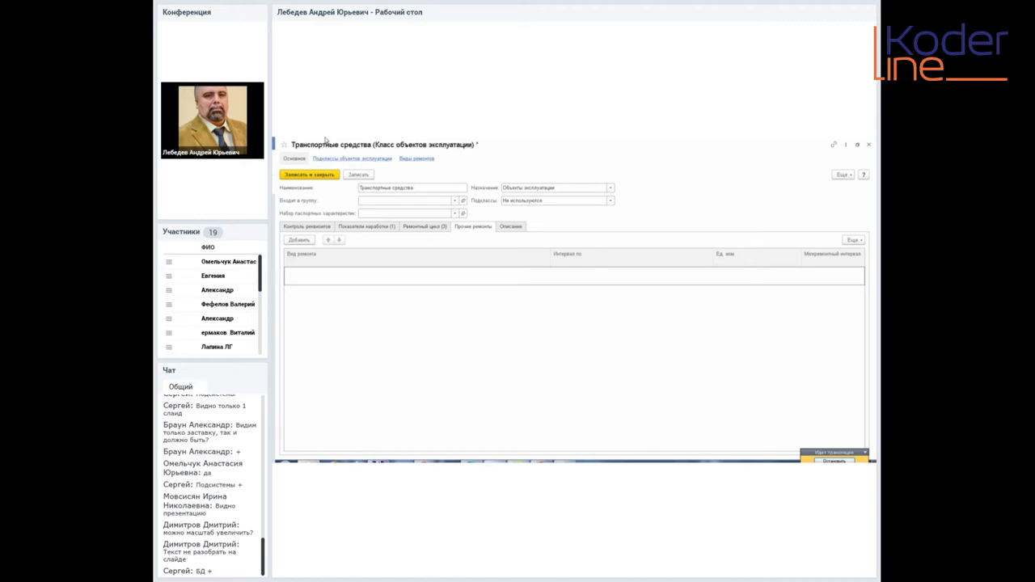
click(418, 159)
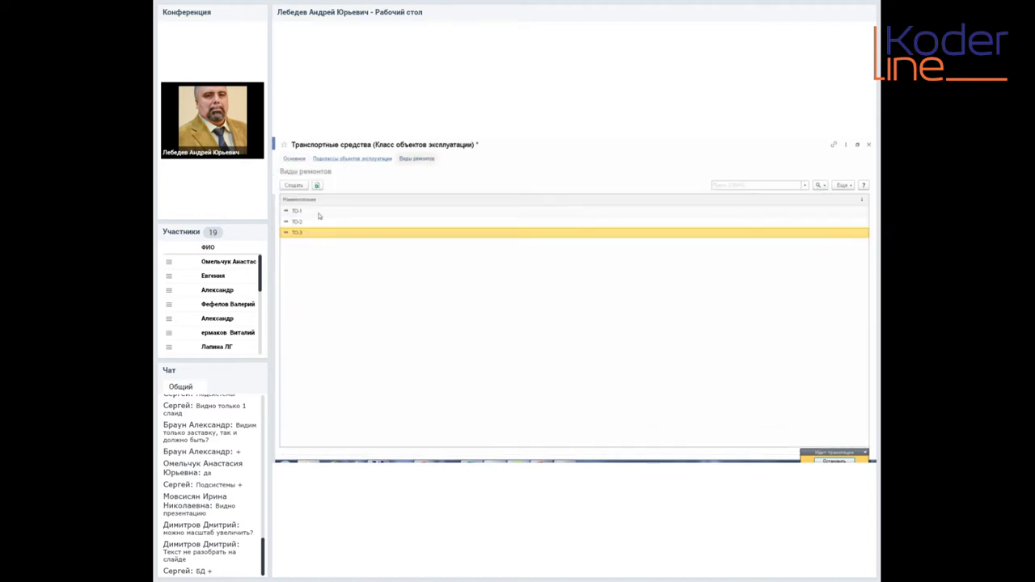
click(294, 186)
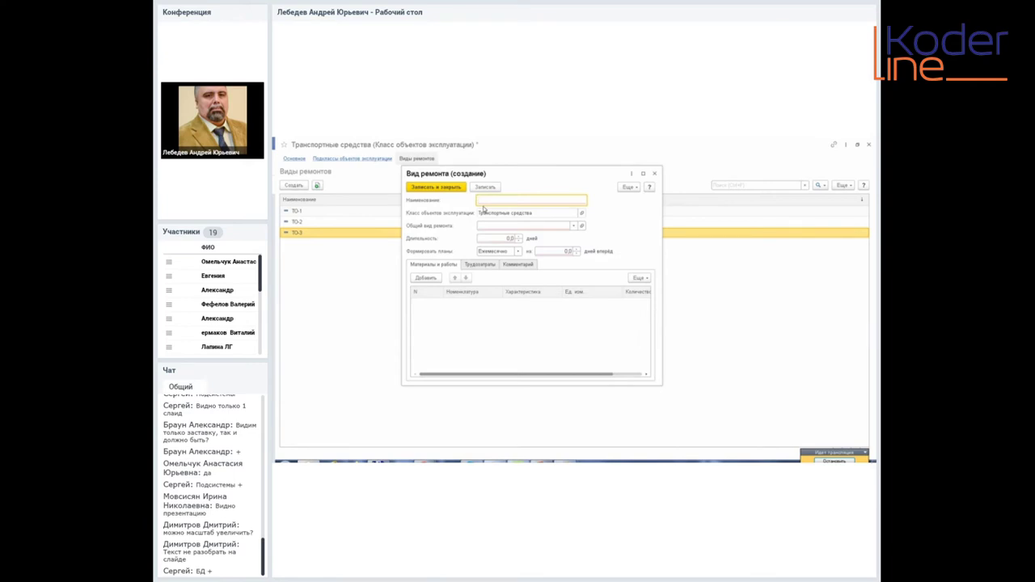
text(Т)
click(573, 228)
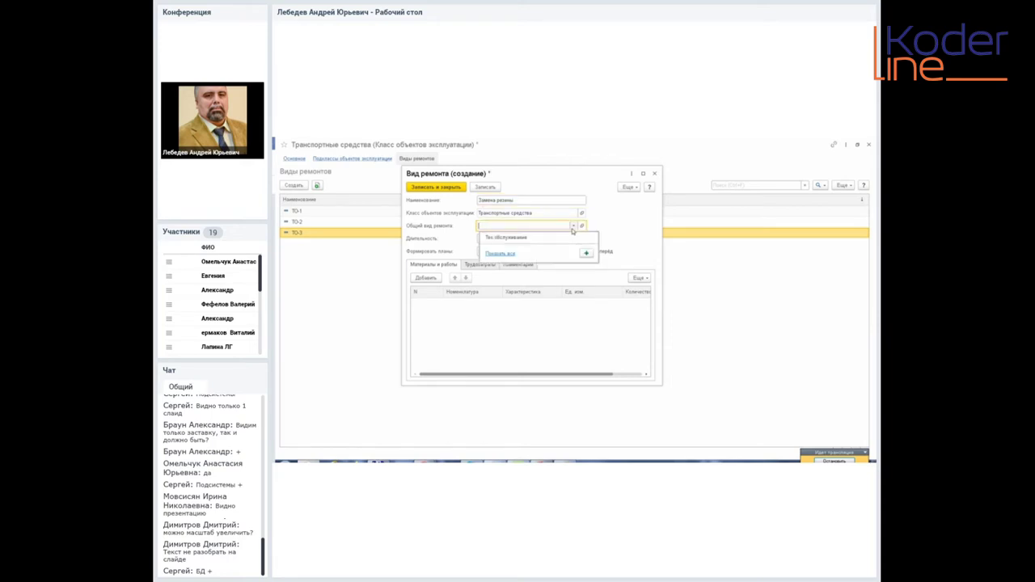
click(571, 237)
click(568, 252)
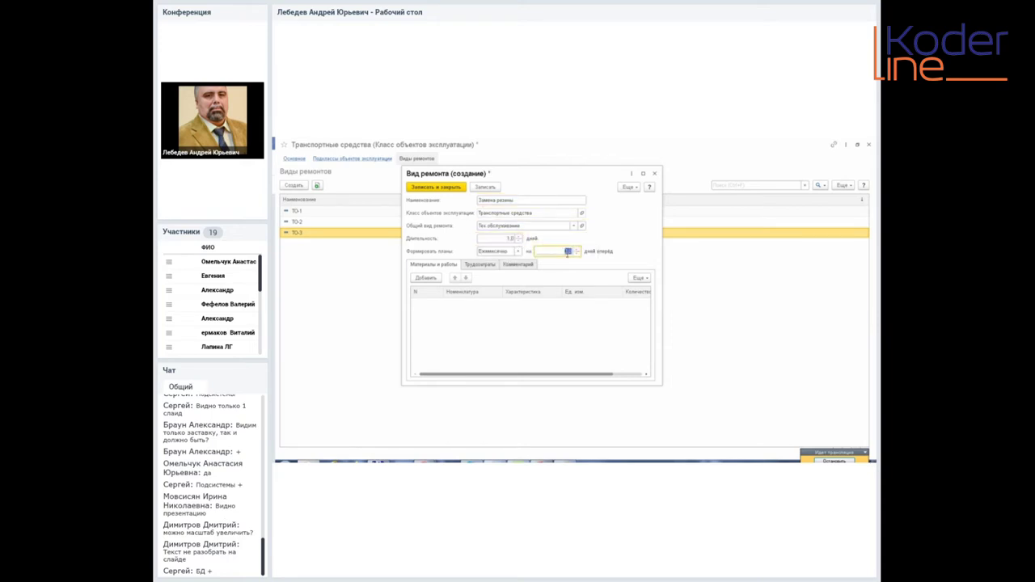
text(30)
key(Tab)
click(425, 277)
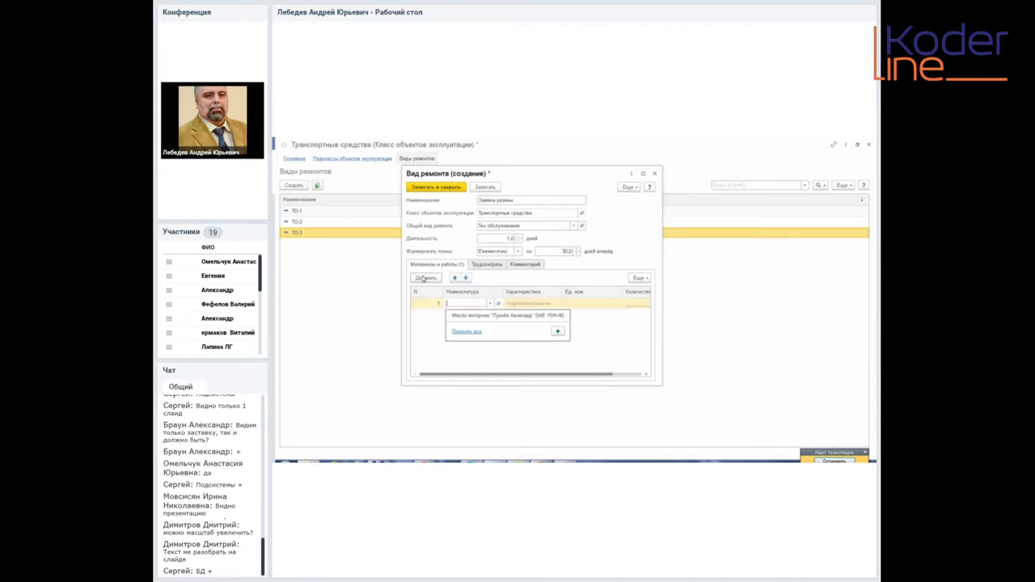
click(423, 346)
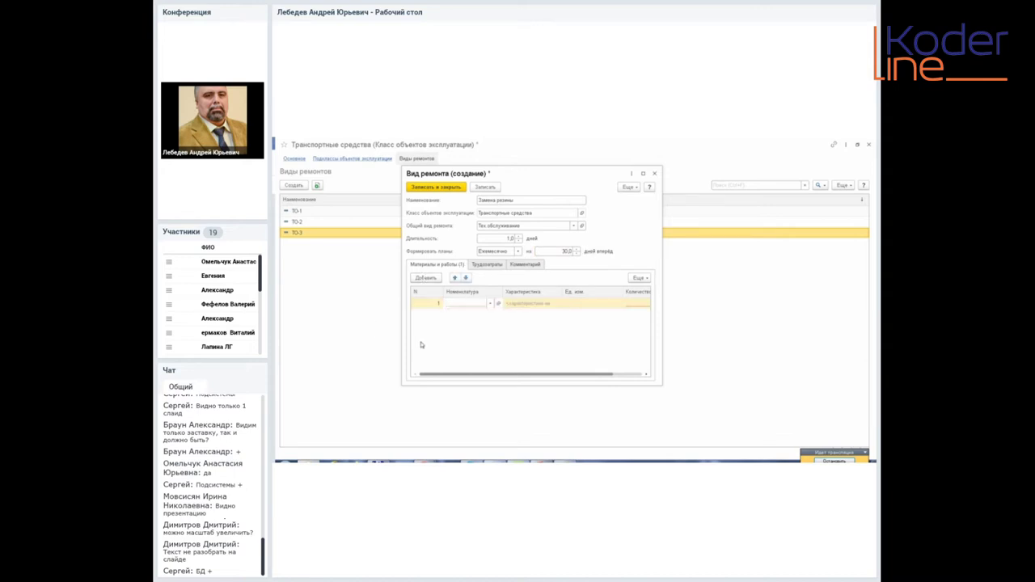
key(Escape)
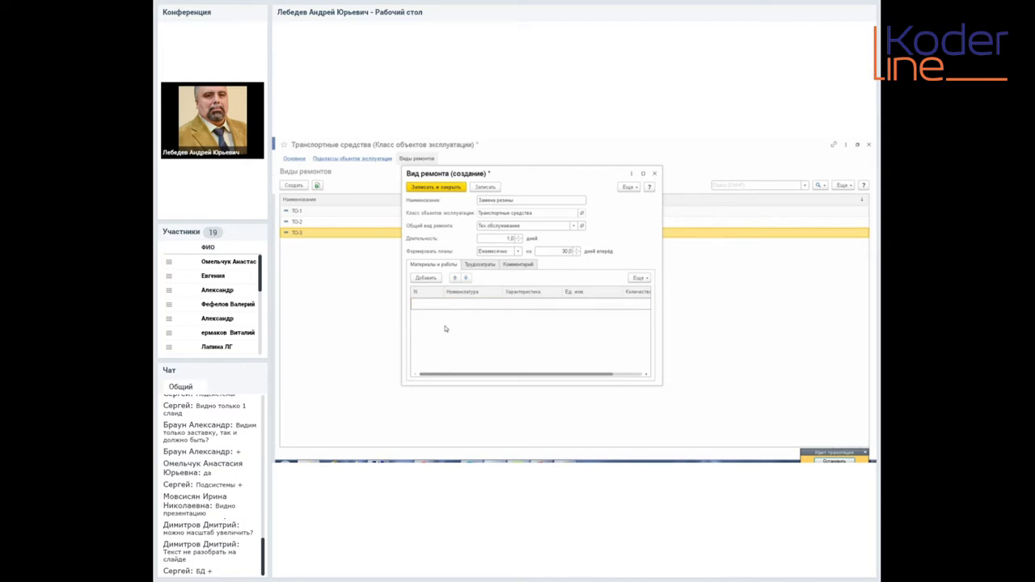
Add the labour "Слесарные: Ремонтные работы, 4 разряд" with quantity 1 to the repair type, and save and close it
click(476, 267)
click(429, 279)
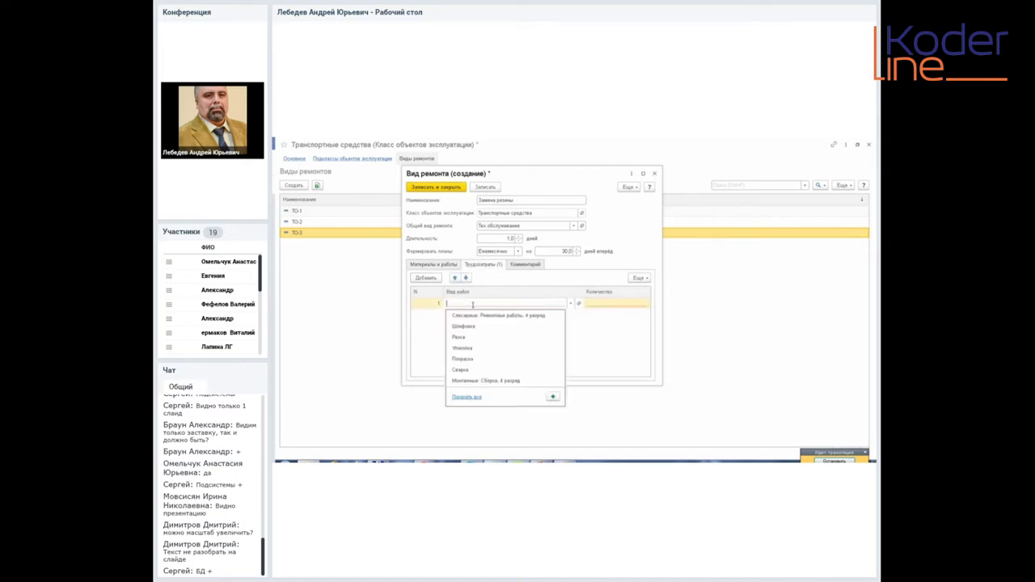
click(547, 316)
key(Return)
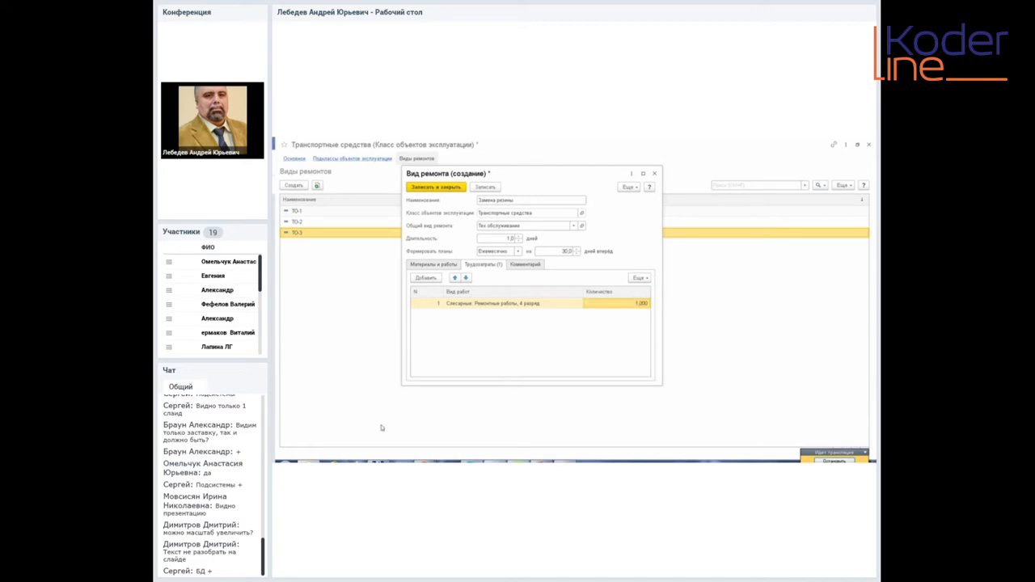
click(510, 238)
key(BackSpace)
click(450, 192)
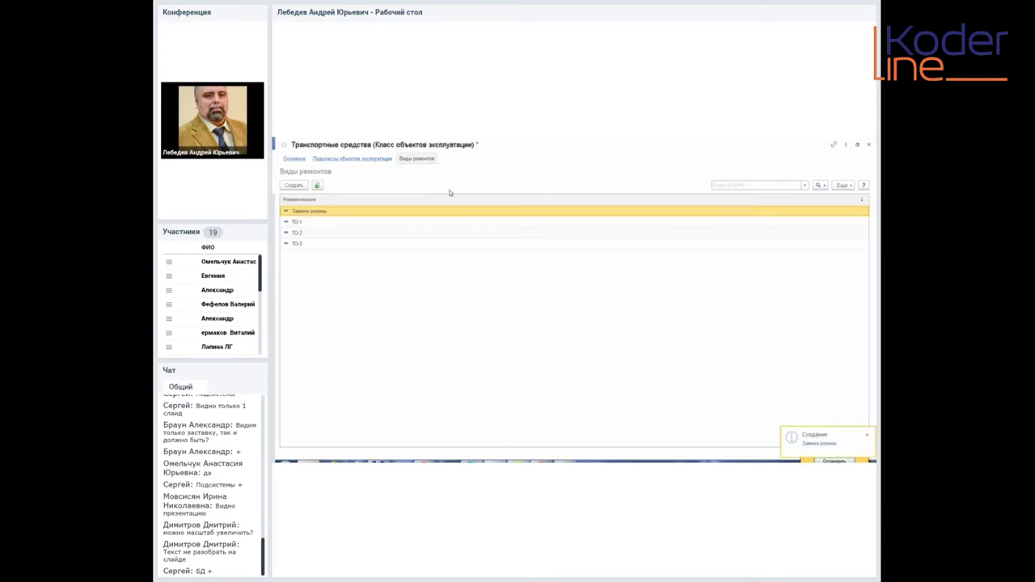
Add "Замена резины" to the class's "Прочие ремонты" with the interval based on "Времени"
click(373, 157)
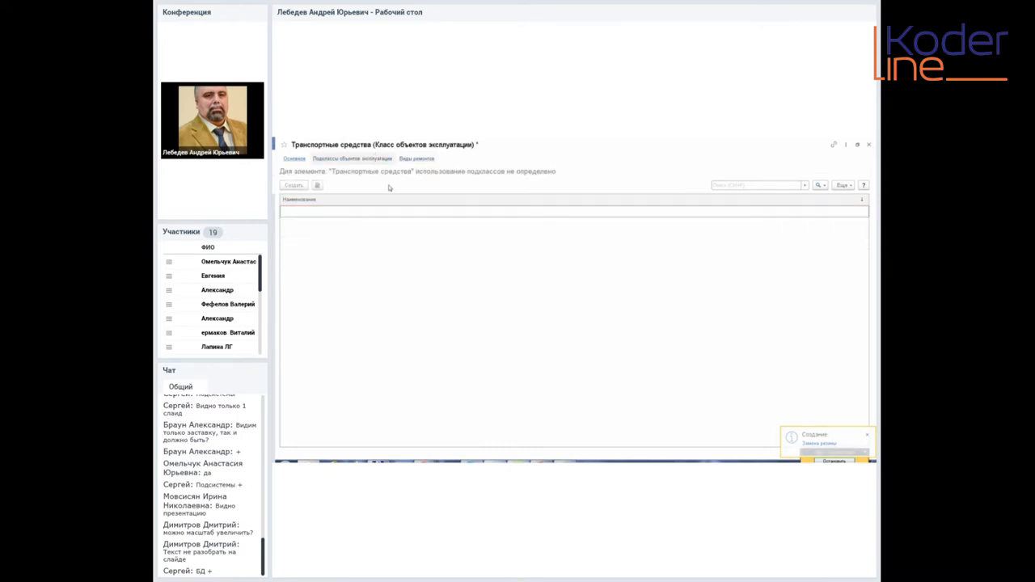
click(306, 161)
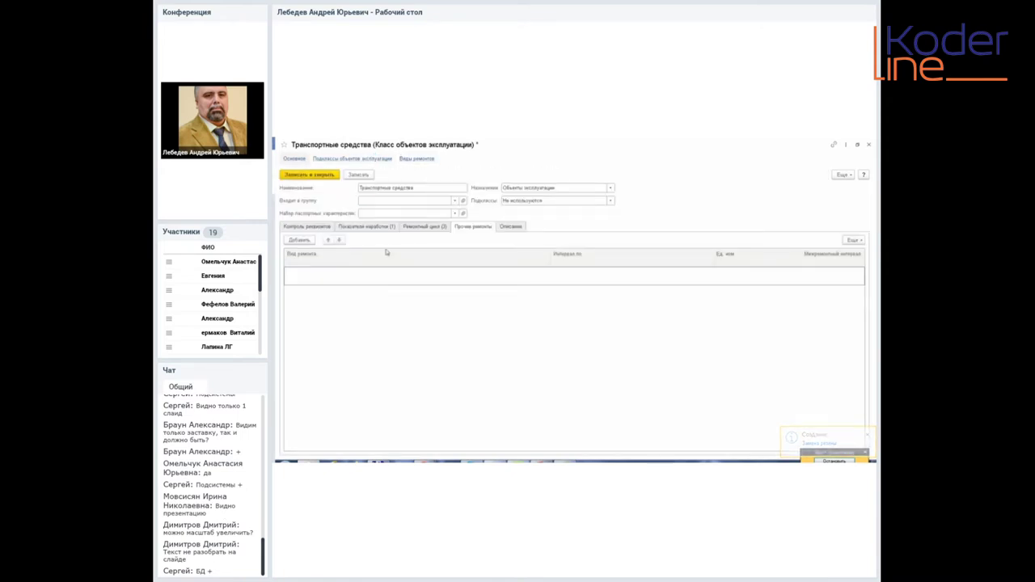
click(299, 240)
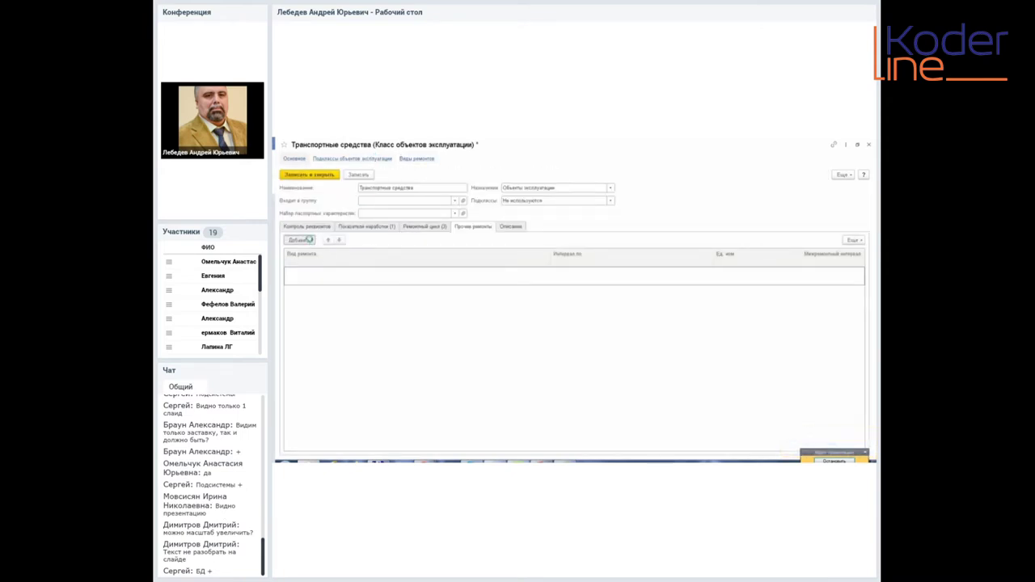
click(318, 286)
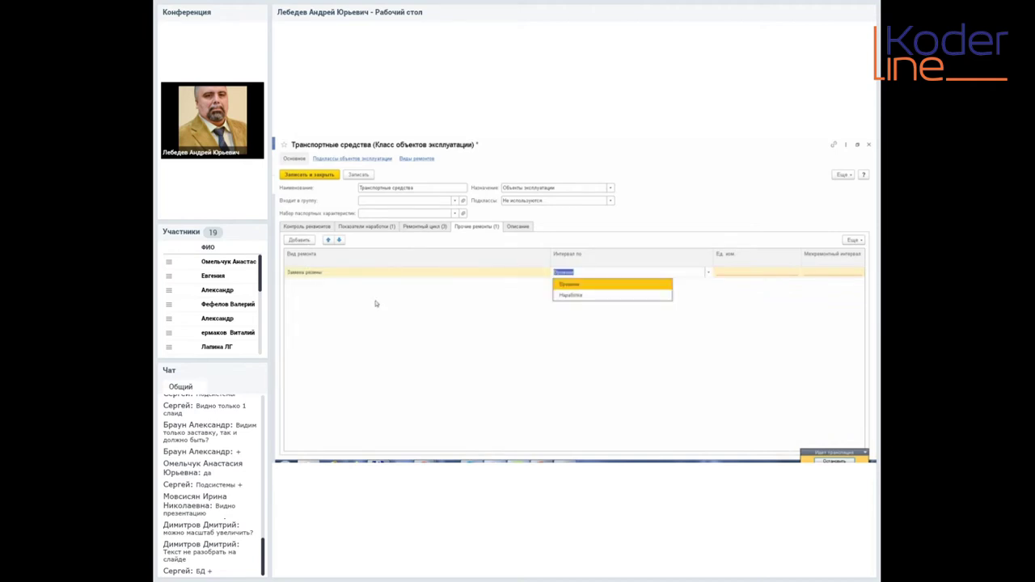
click(604, 287)
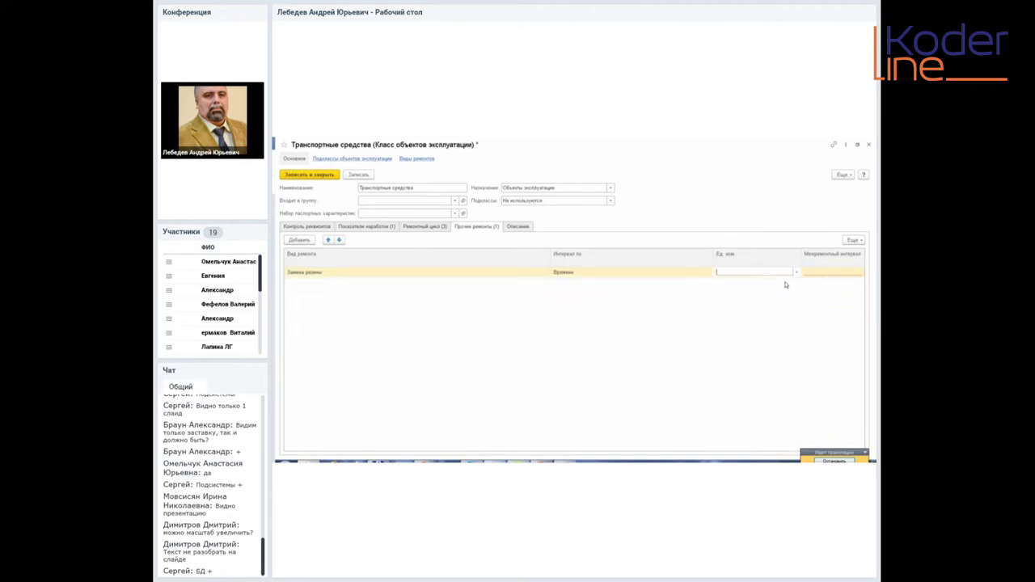
Set the unit of the "Замена резины" row to "сут" and its interval between repairs to 182
click(796, 276)
click(736, 285)
click(825, 277)
text(180)
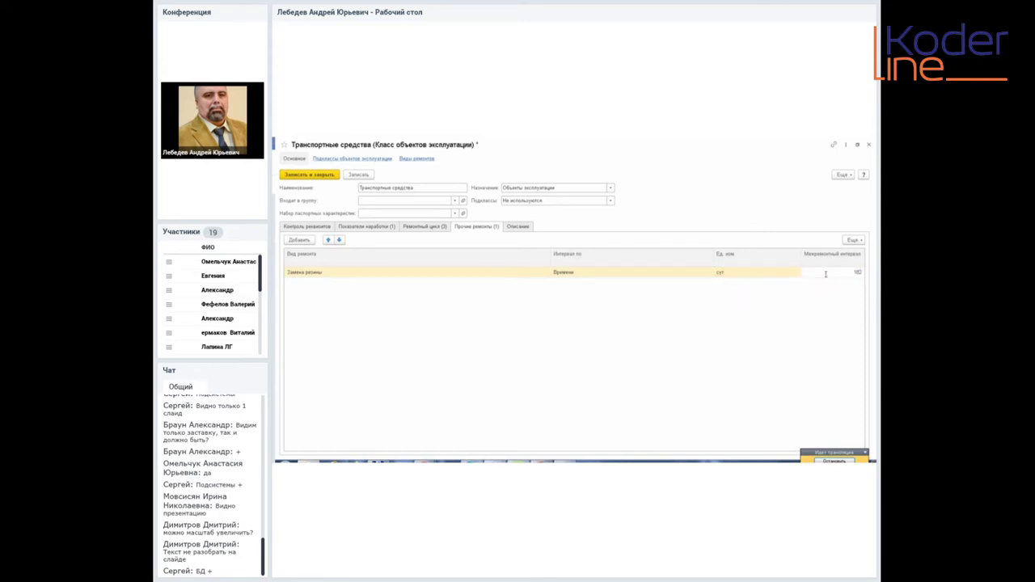
key(Return)
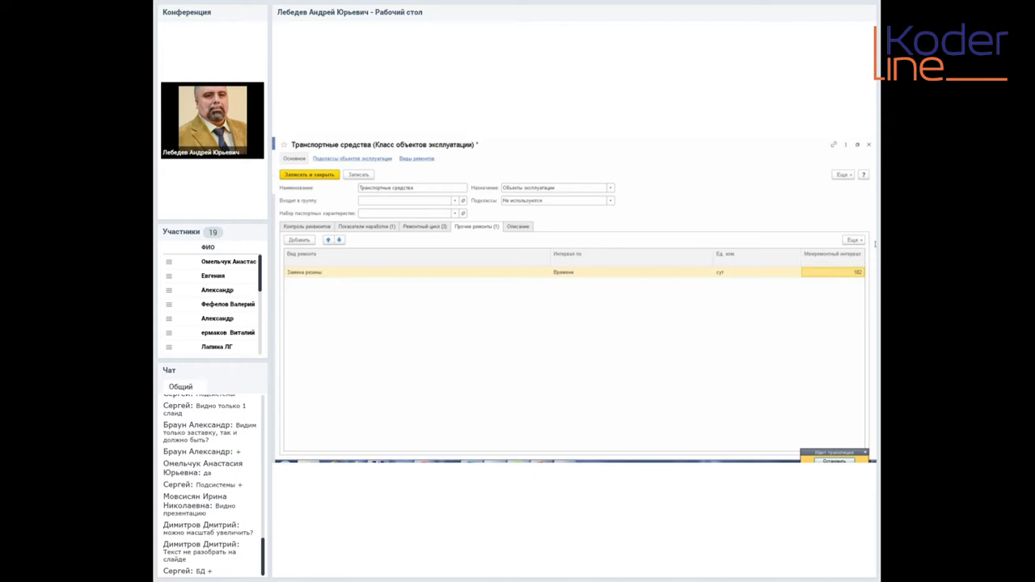
Review the class's repair cycle and other repairs, then save and close the vehicle class and the Nissan Almera object
click(421, 226)
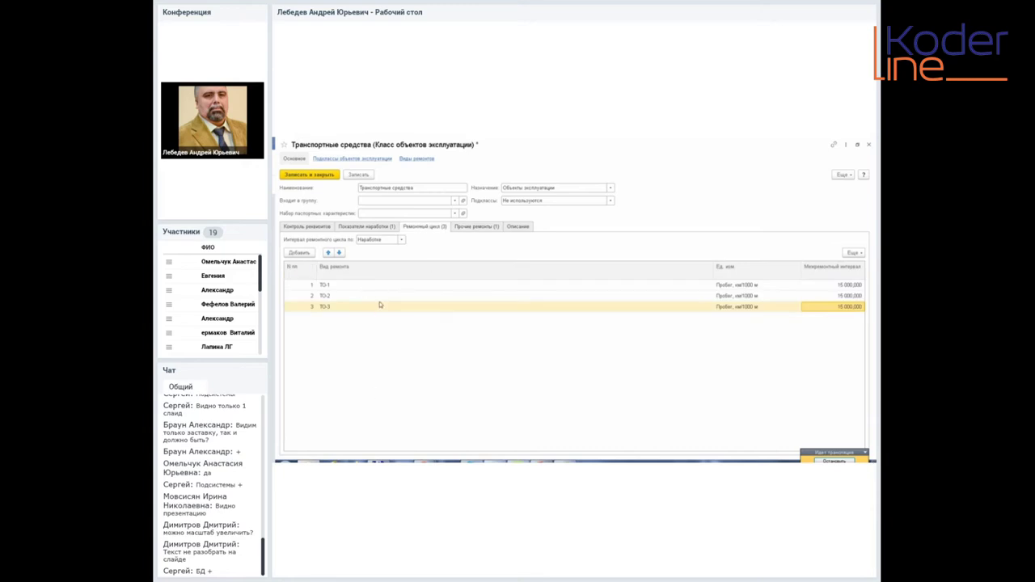
click(479, 226)
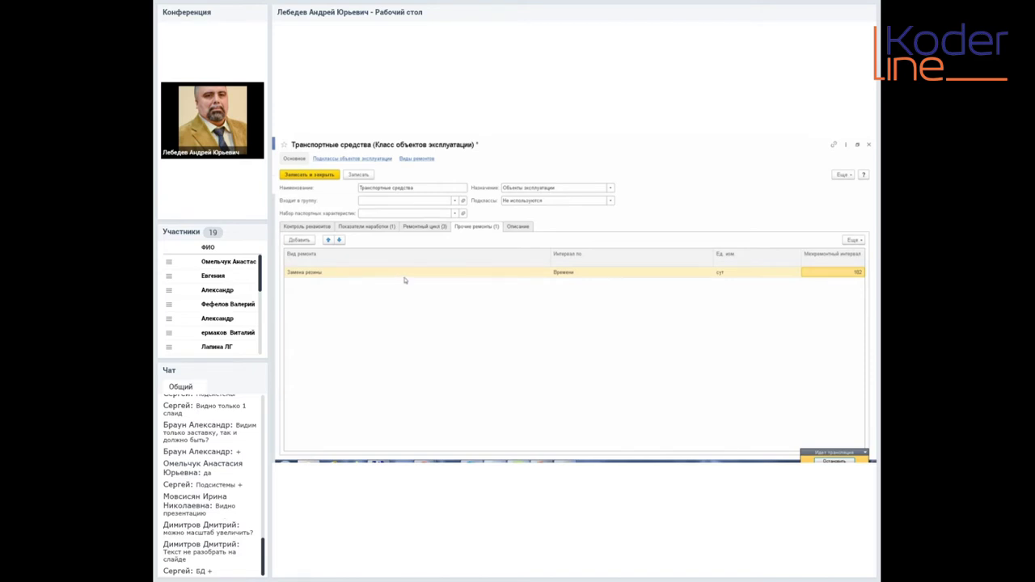
click(415, 228)
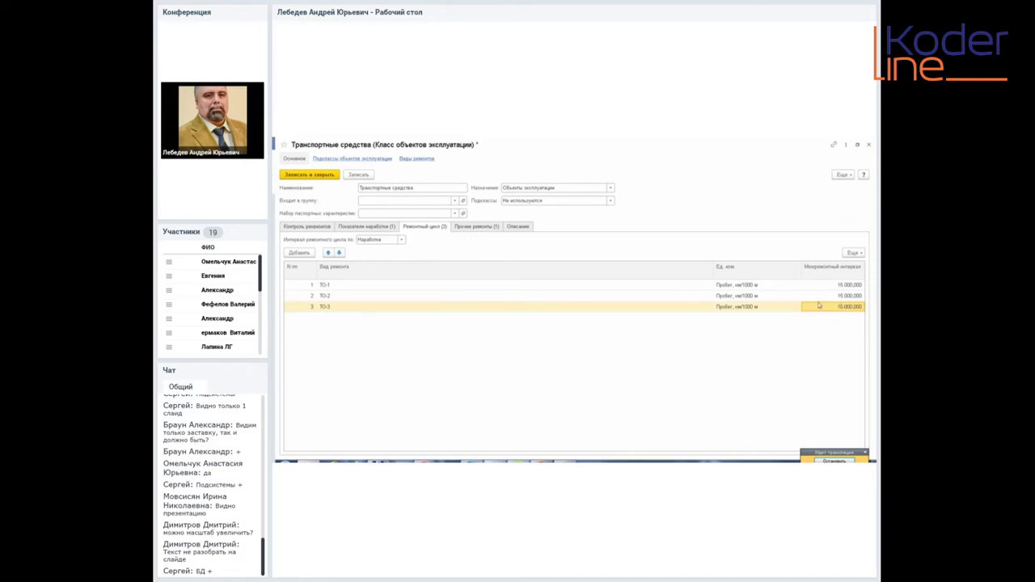
click(308, 227)
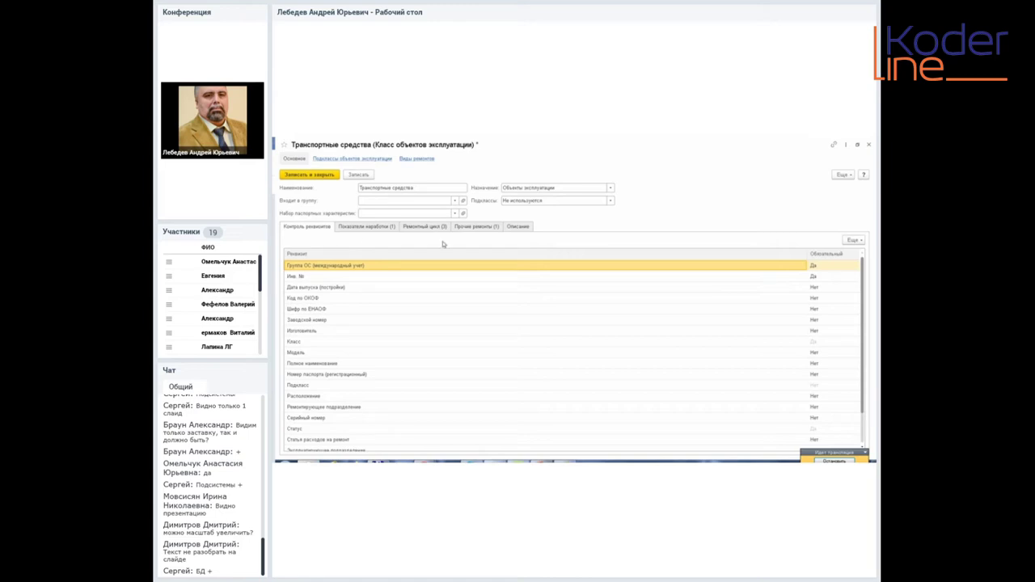
click(325, 176)
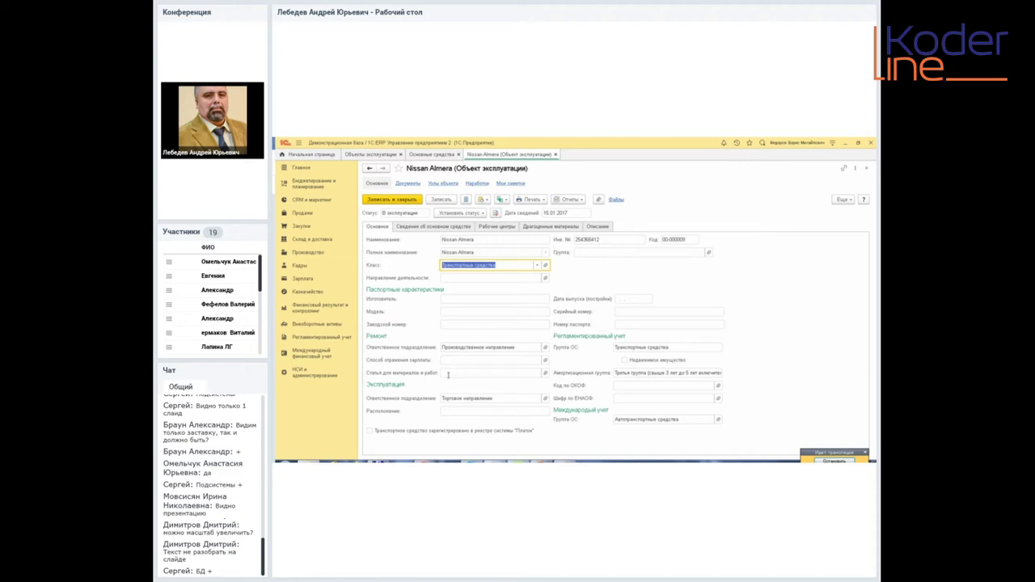
mouse_move(448, 375)
click(398, 199)
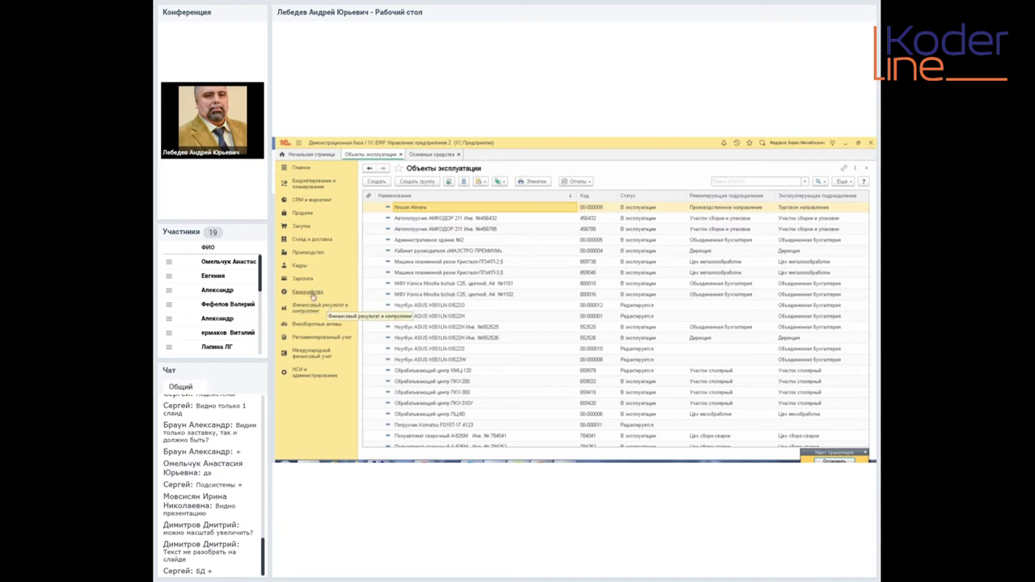
Create a new "Наработка объектов эксплуатации" document in the repairs section of production
click(311, 256)
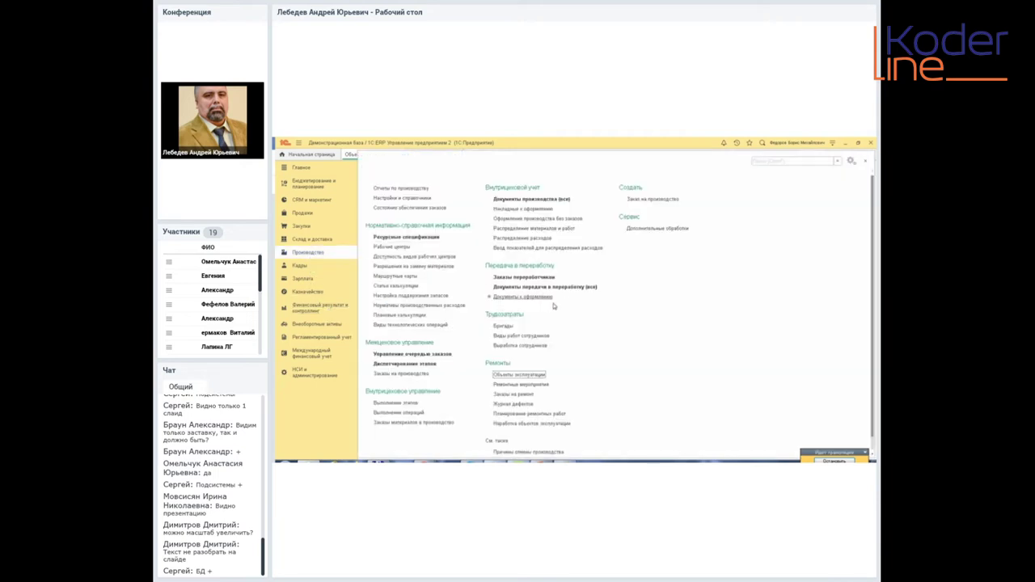
click(522, 423)
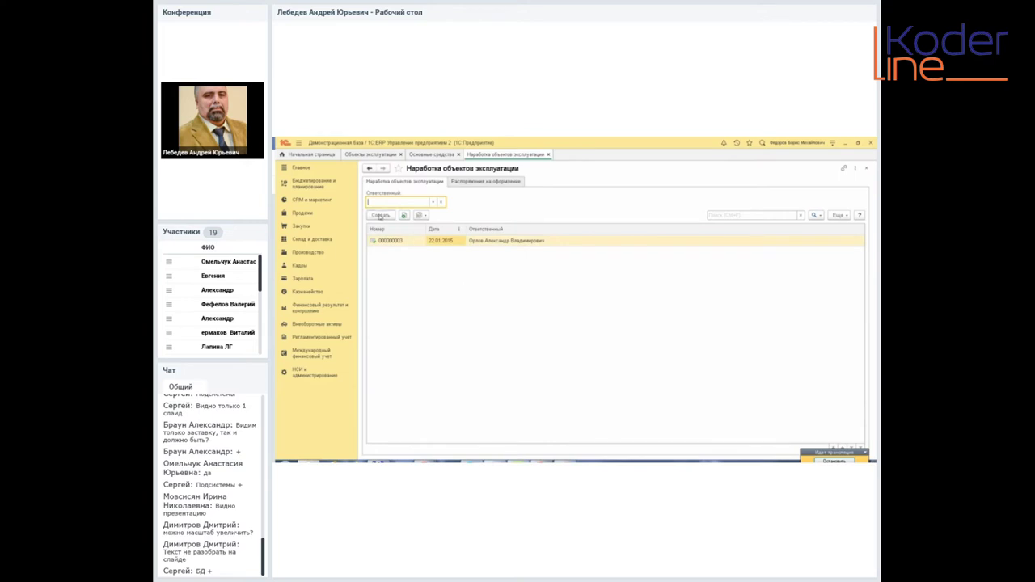
click(379, 215)
click(380, 215)
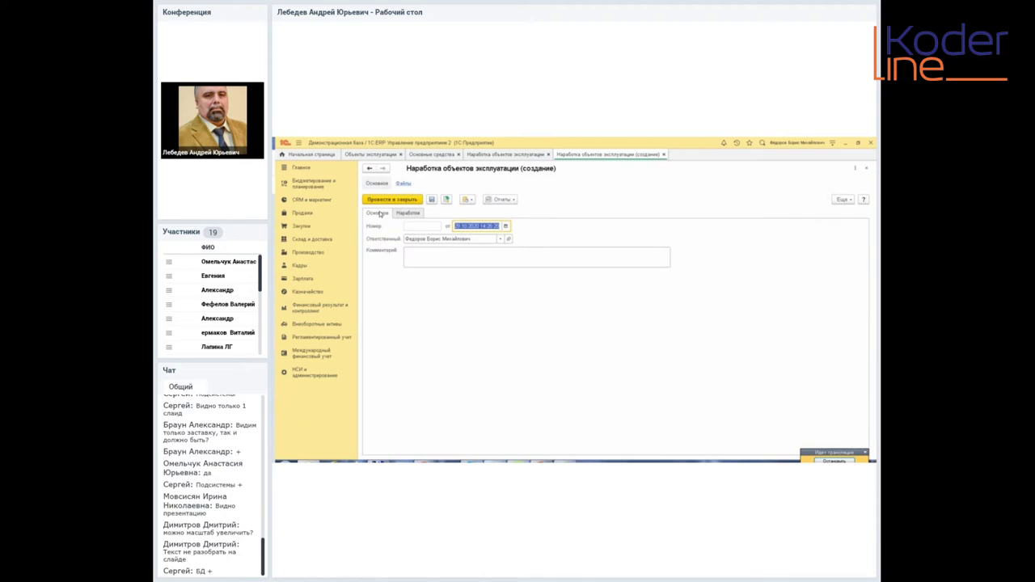
Add a row for the object Nissan Almera to the operating records ("Наработки") of the new document
click(406, 214)
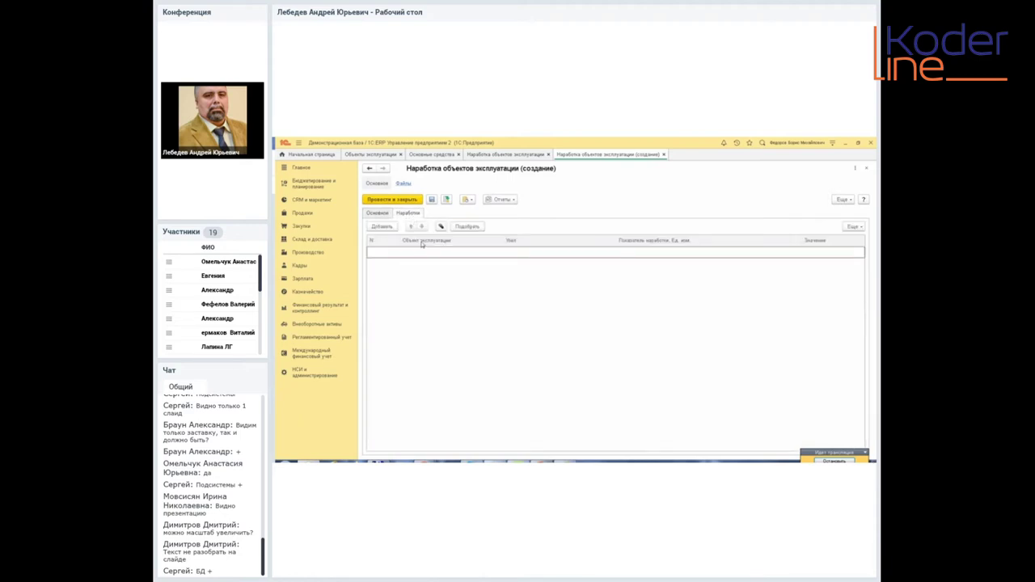
click(382, 226)
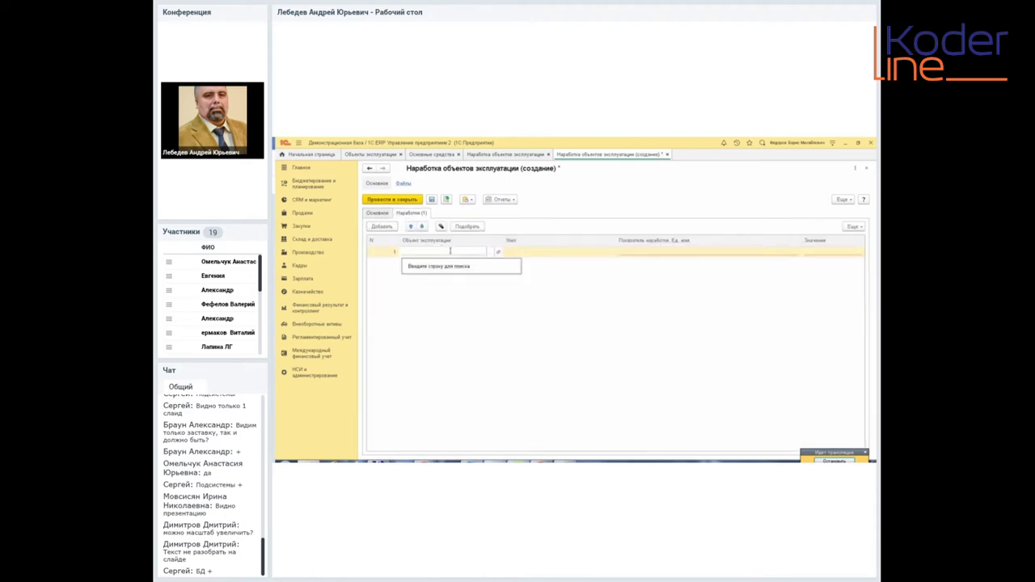
text(с)
text(n)
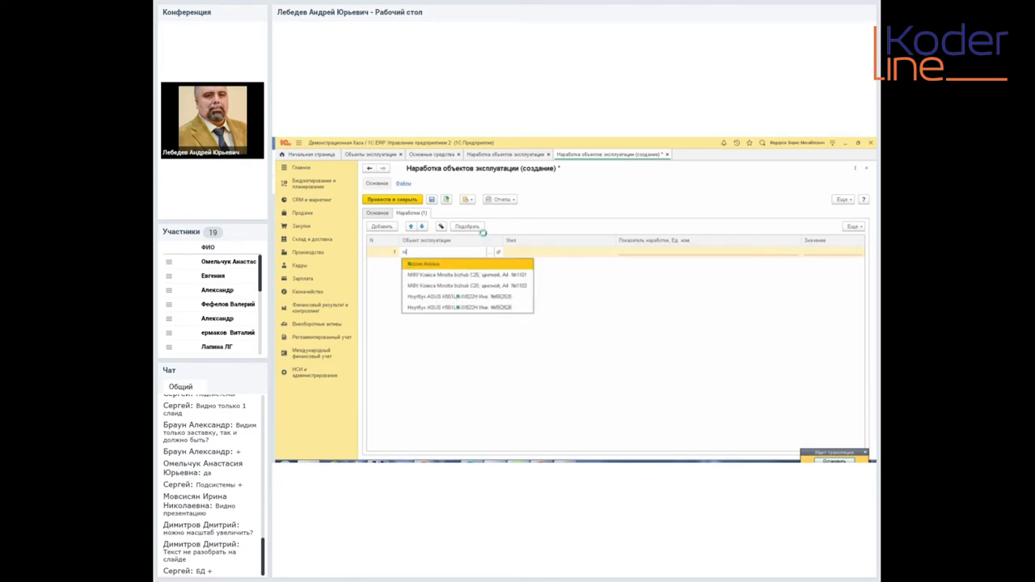
text(i)
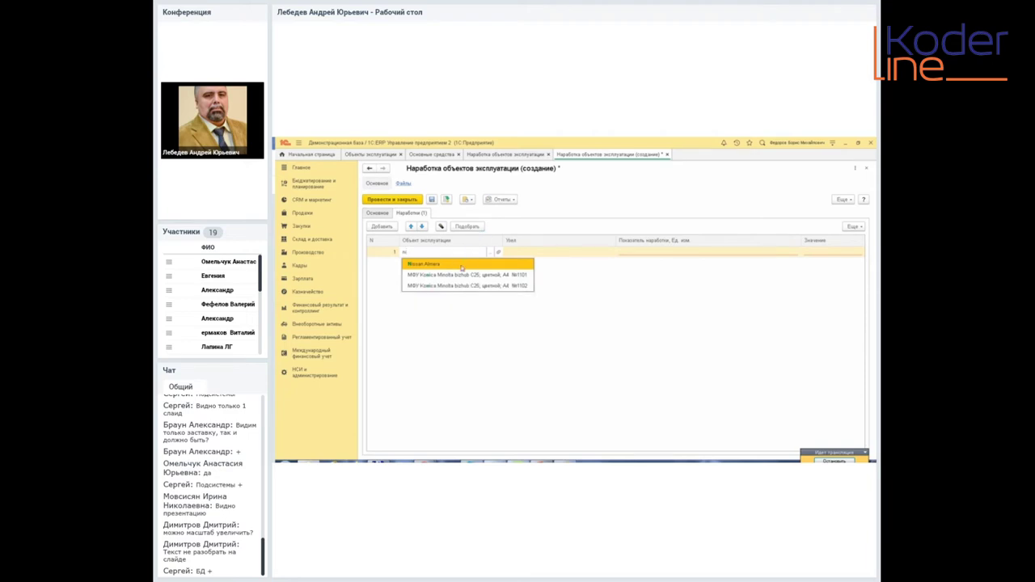
click(462, 268)
Set the Nissan Almera row's operating indicator to "Пробег" in km and its value to 16 000
click(671, 257)
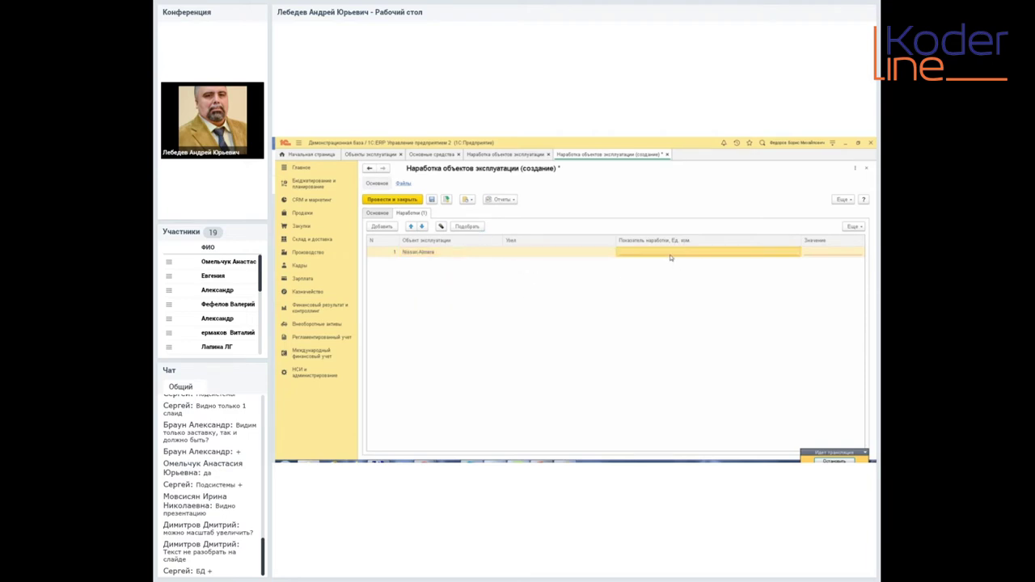
click(651, 278)
click(805, 254)
text(16 000)
key(Return)
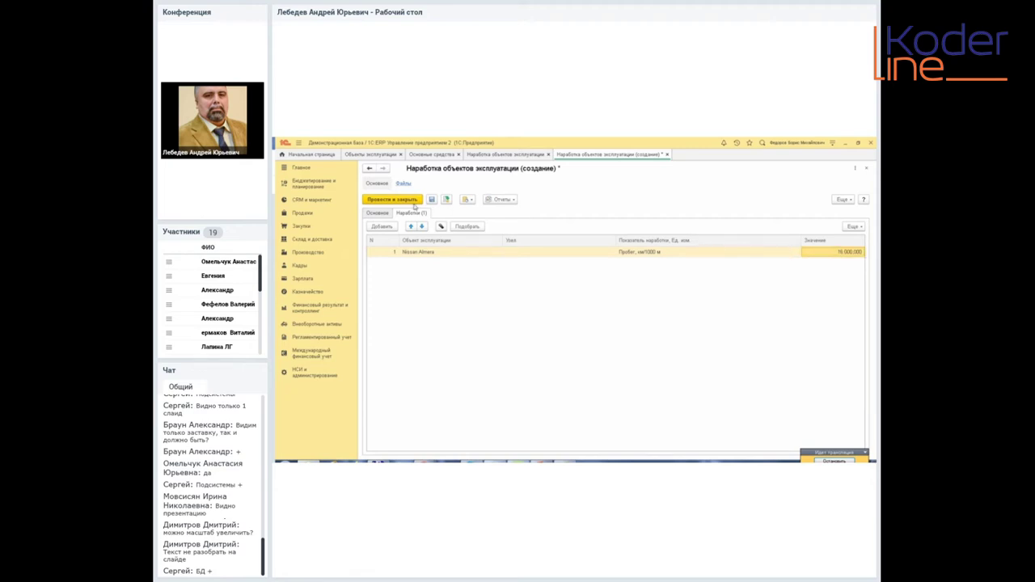
Date the operating record document 28.10.2020, then post and close it
click(377, 213)
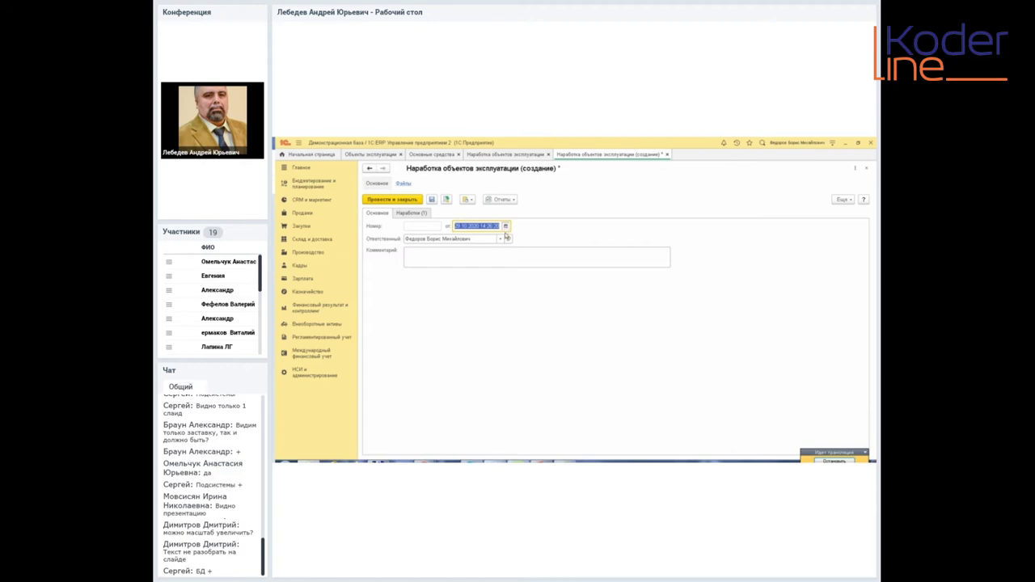
click(506, 225)
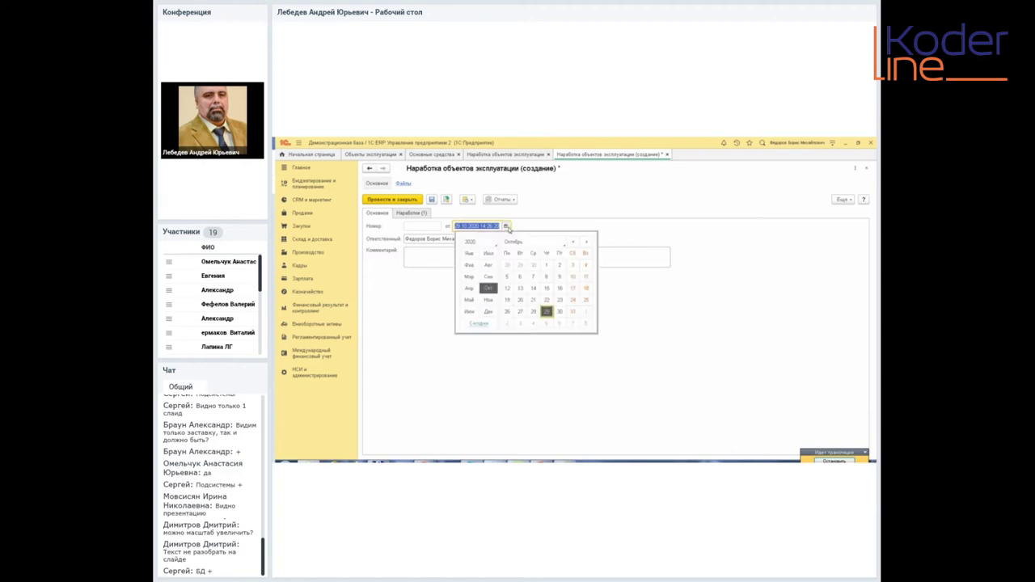
click(535, 314)
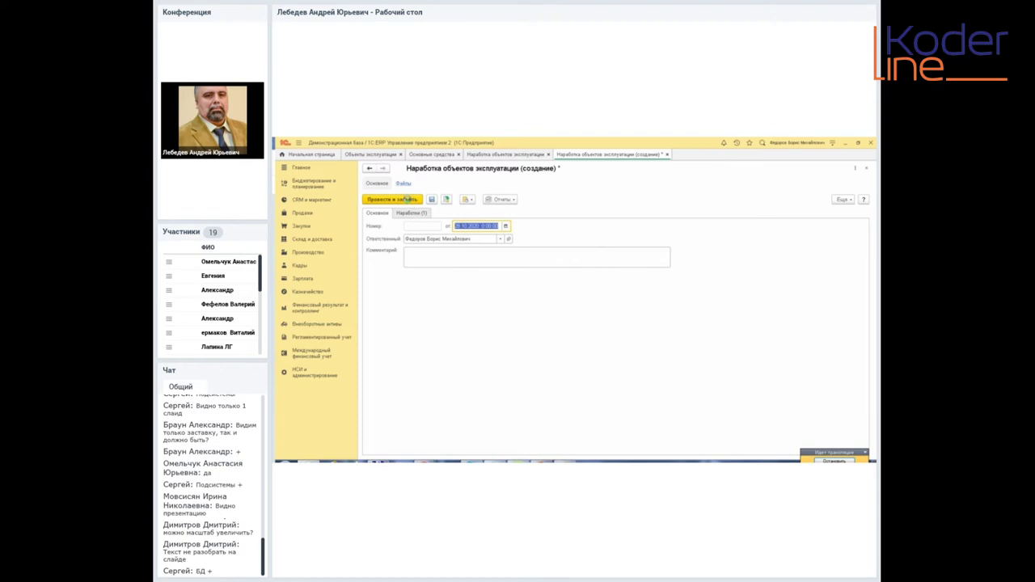
click(409, 201)
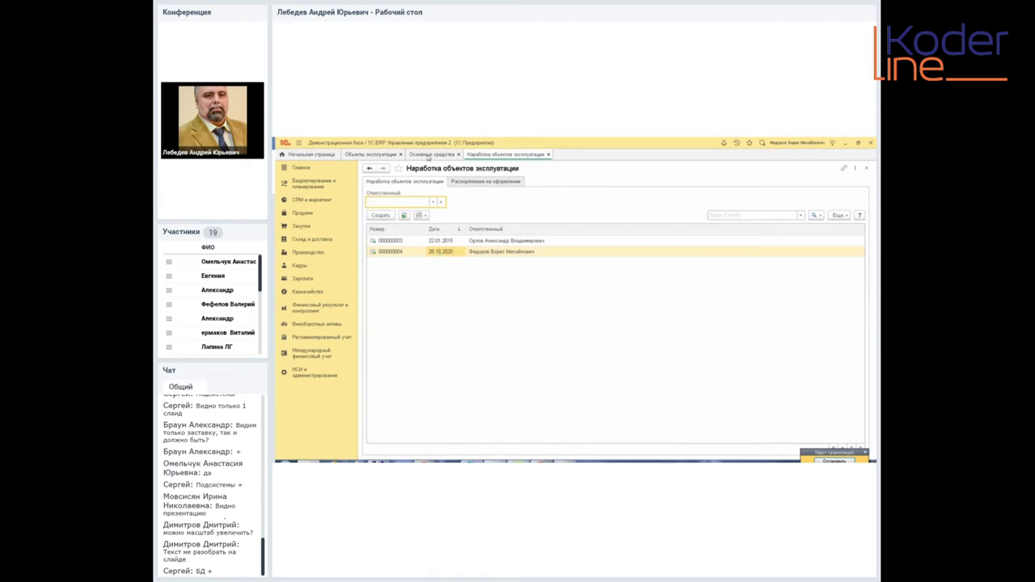
Examine the operating records ("Наработки") of the fixed asset Nissan Almera, then close its card
click(427, 155)
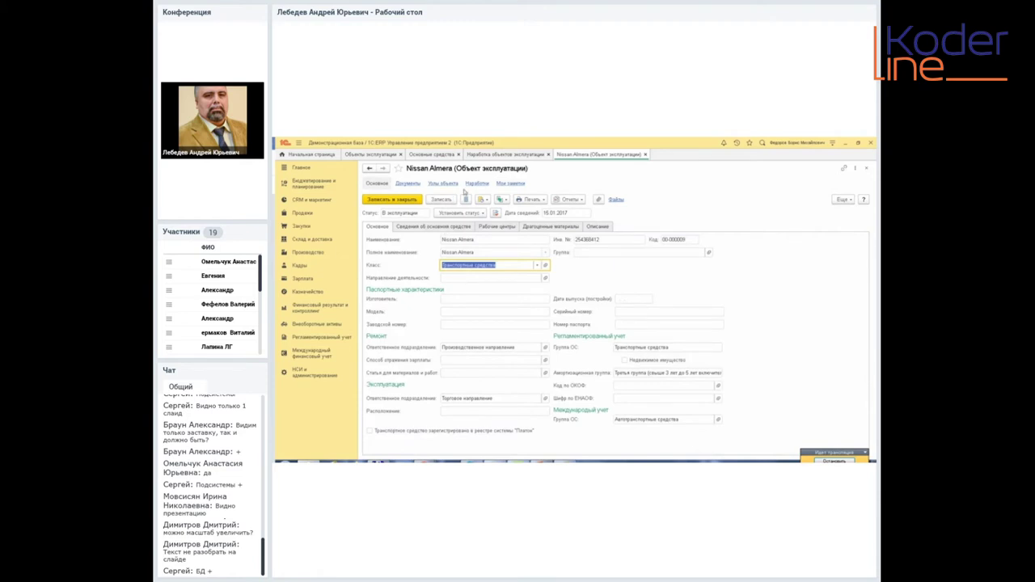
click(474, 184)
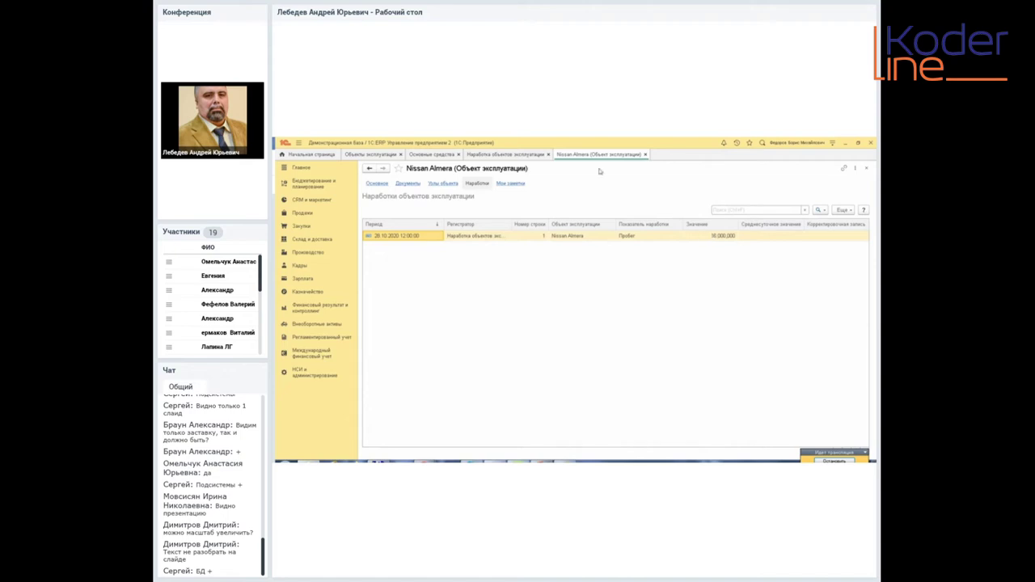
click(646, 154)
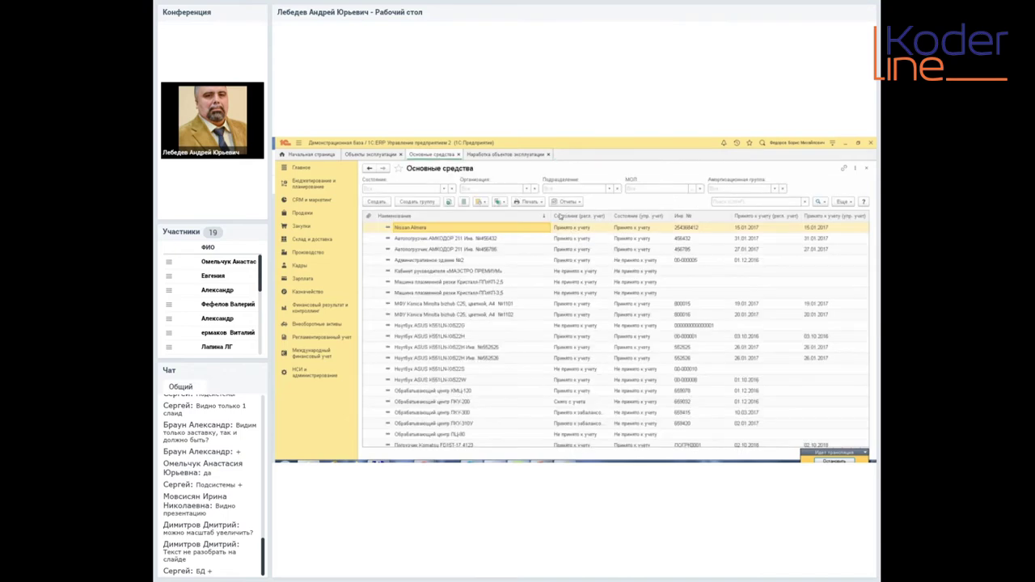
Open "Планирование ремонтных работ" among the repair functions of the production section
click(335, 272)
click(322, 256)
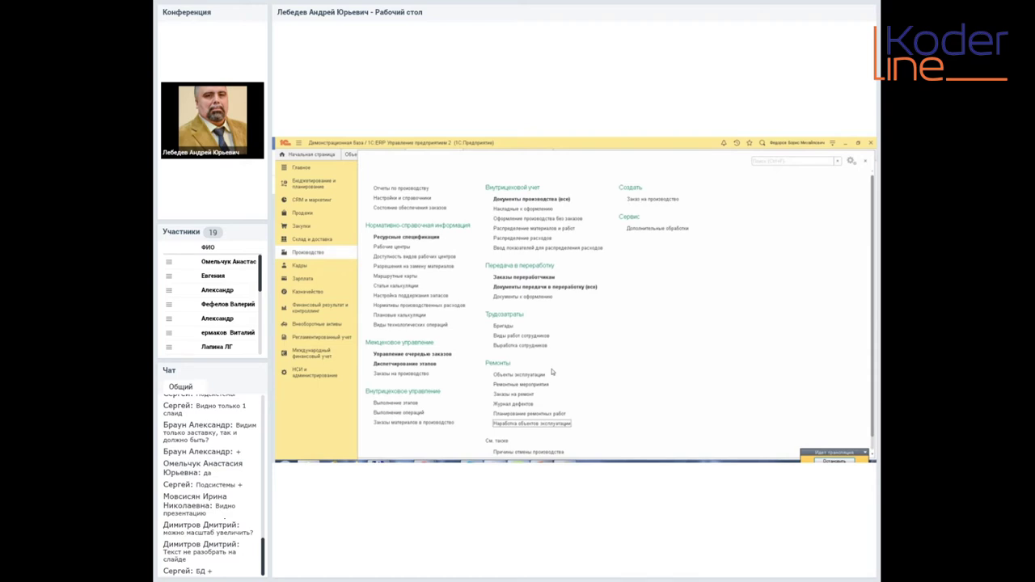
click(531, 424)
click(518, 414)
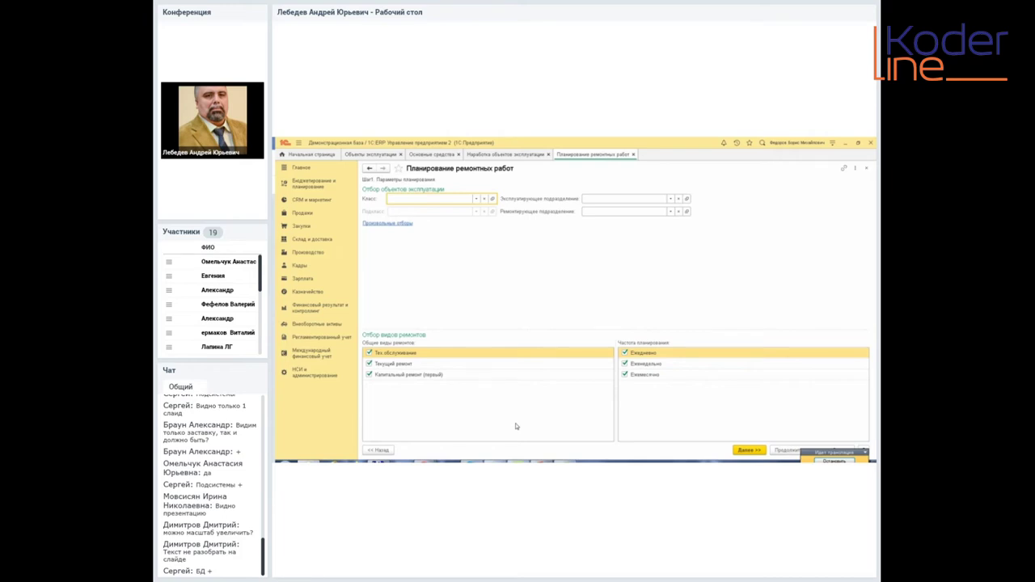
Switch the planning to arbitrary filters and set "Объекты эксплуатации" to "Равно" with the value Nissan Almera
click(411, 225)
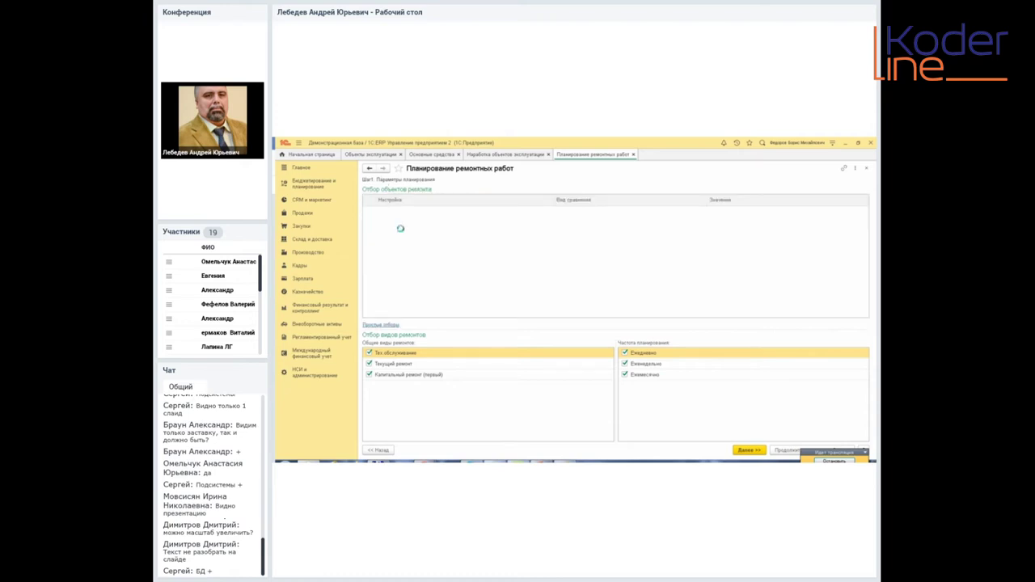
click(402, 233)
double_click(614, 212)
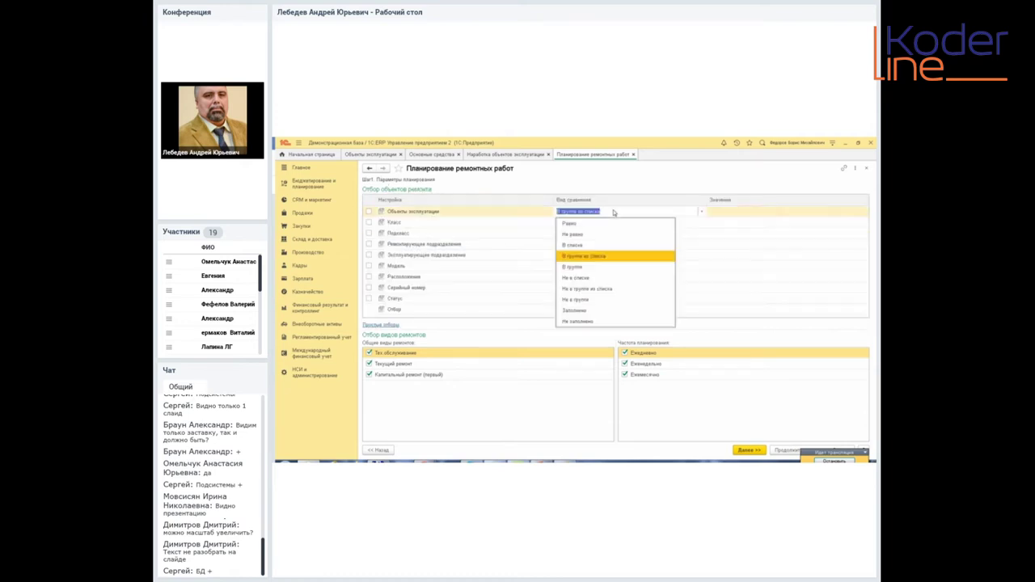
click(595, 225)
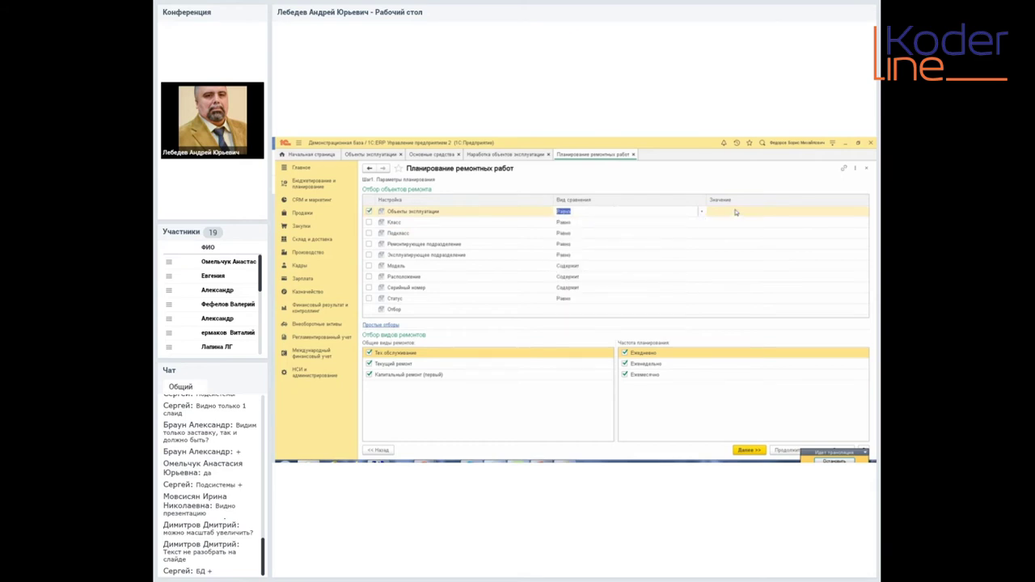
click(733, 212)
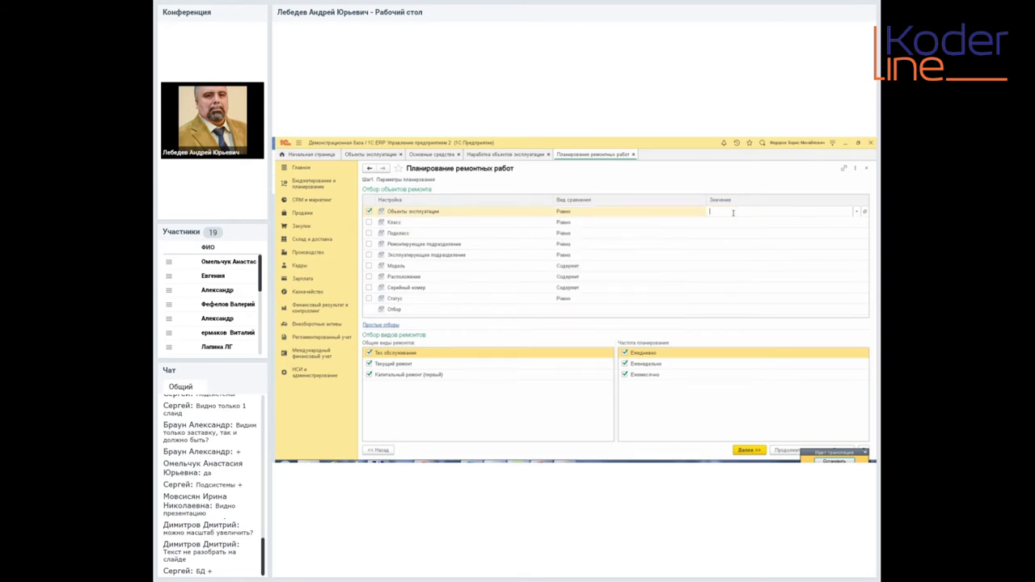
click(857, 212)
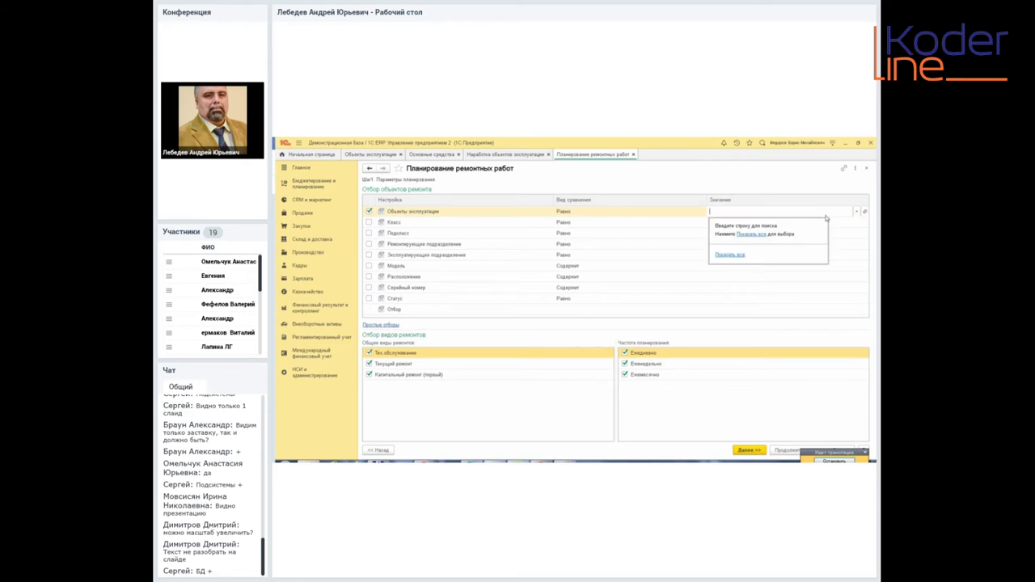
click(760, 235)
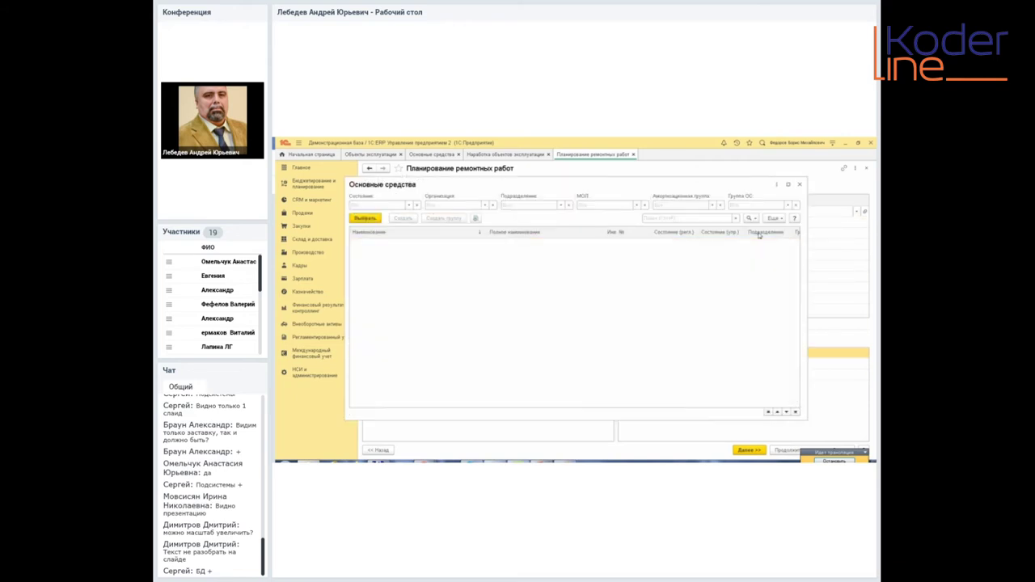
double_click(445, 244)
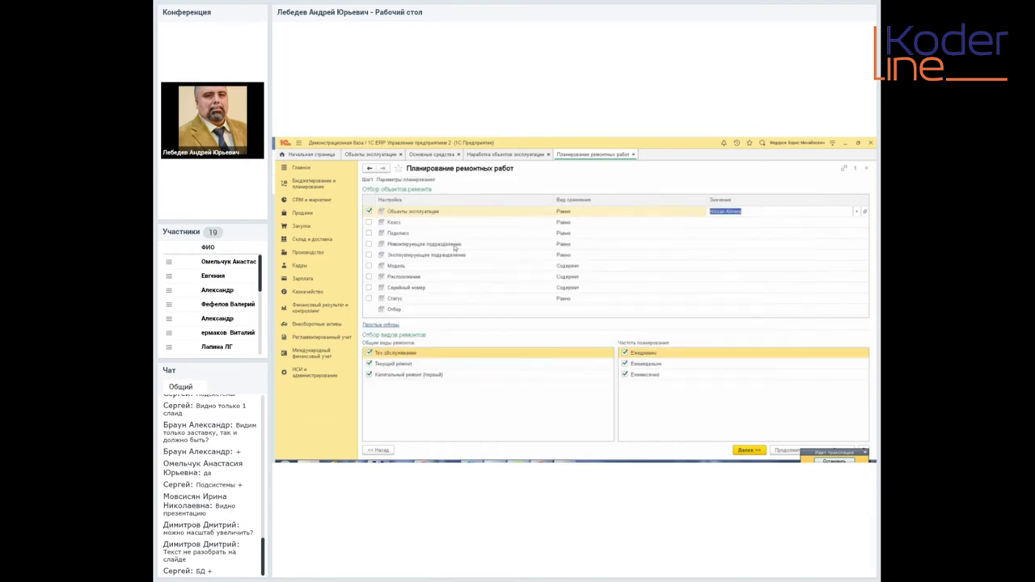
Try to advance the repair planning past its parameters with the object filter for Nissan Almera
click(649, 300)
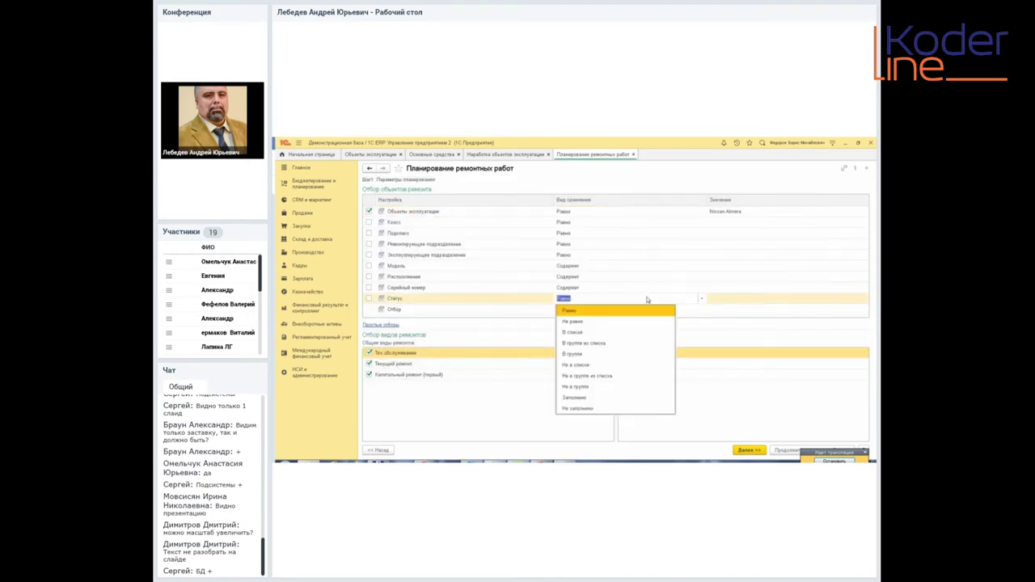
key(Escape)
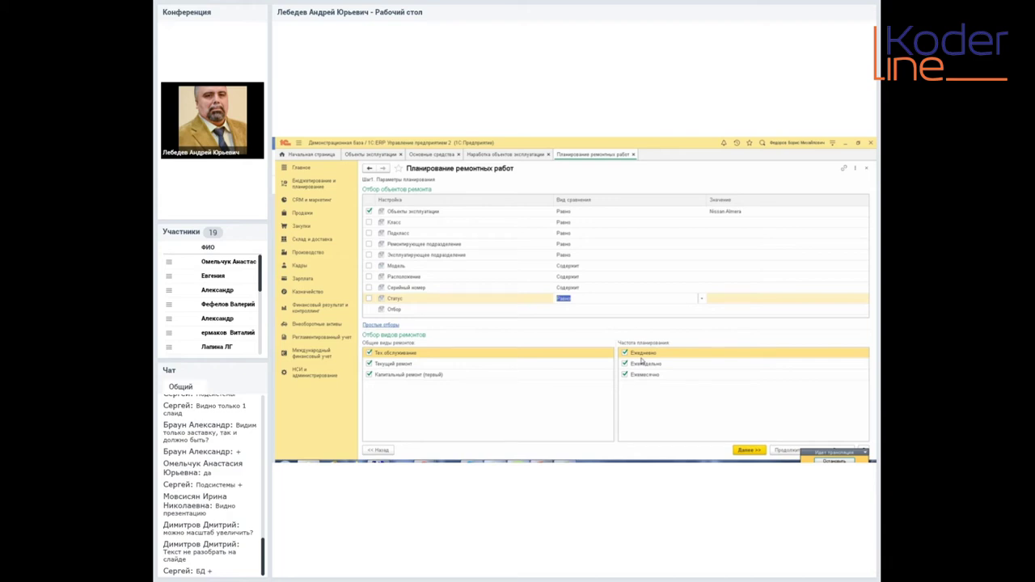
click(758, 450)
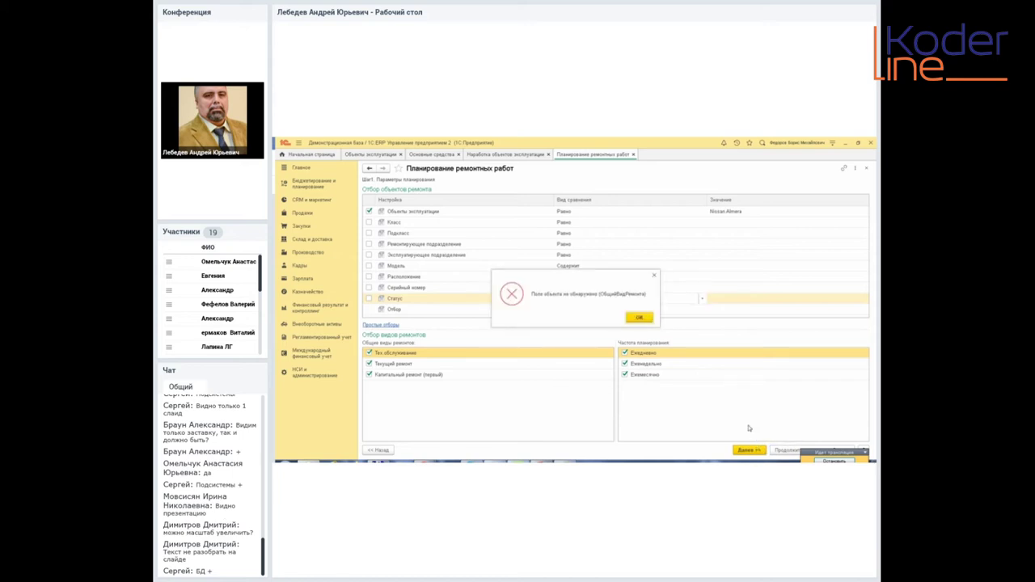
click(643, 317)
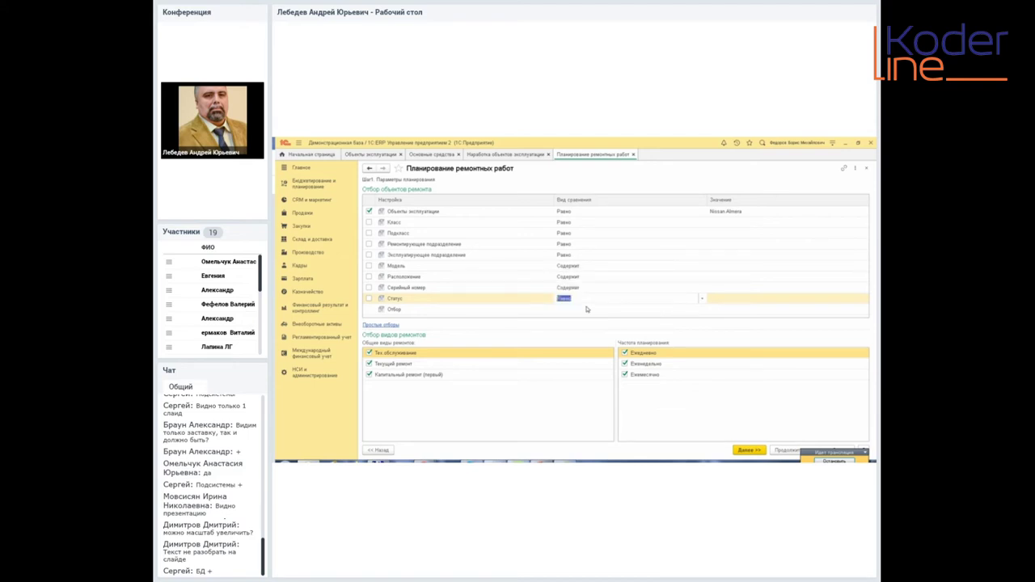
click(513, 270)
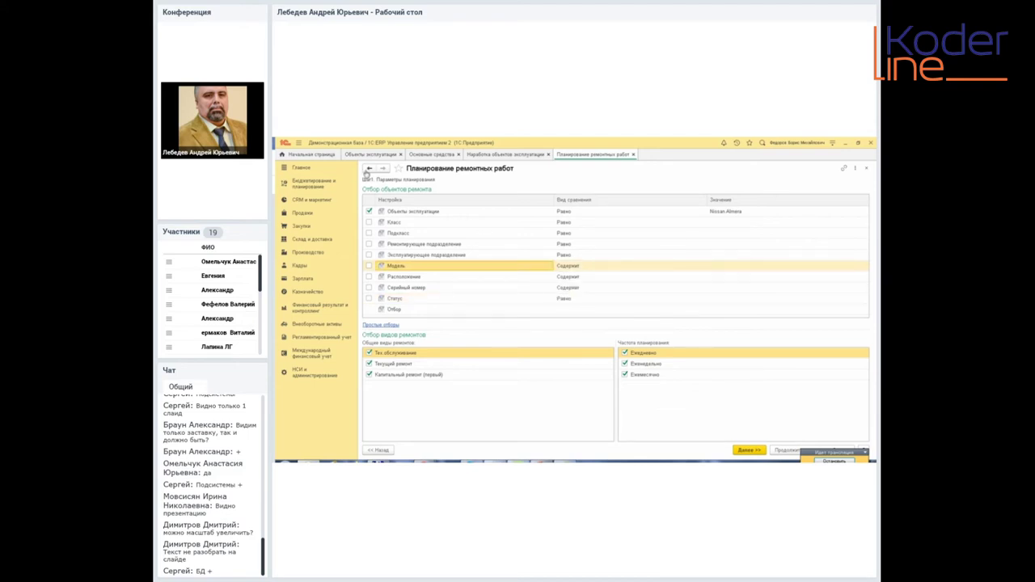
click(369, 169)
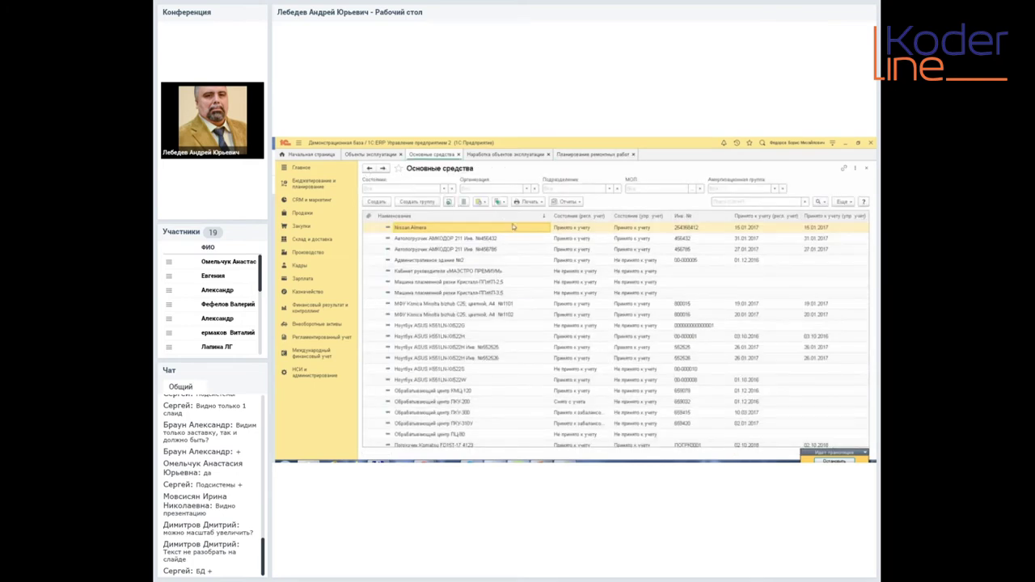
click(588, 155)
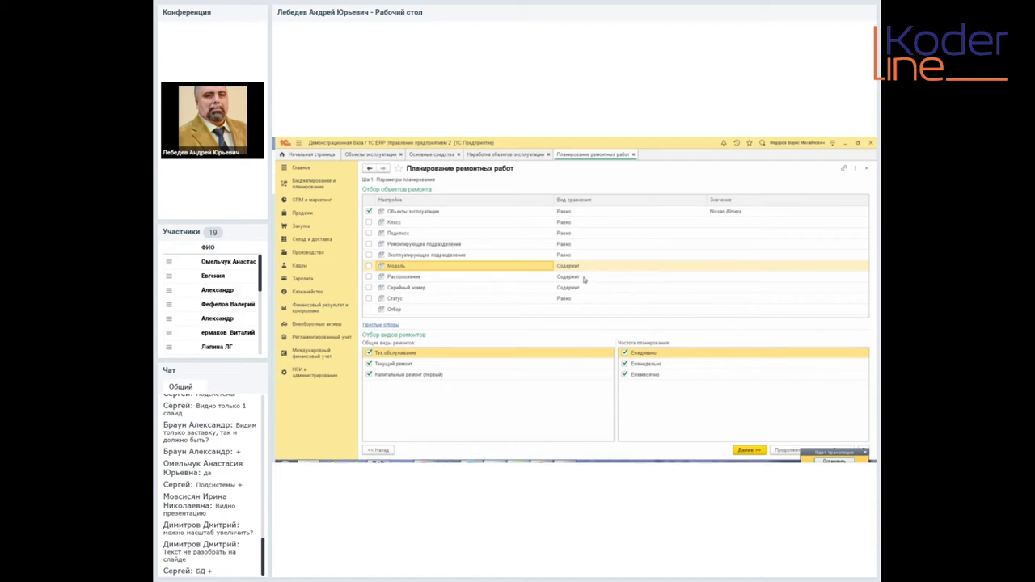
click(748, 451)
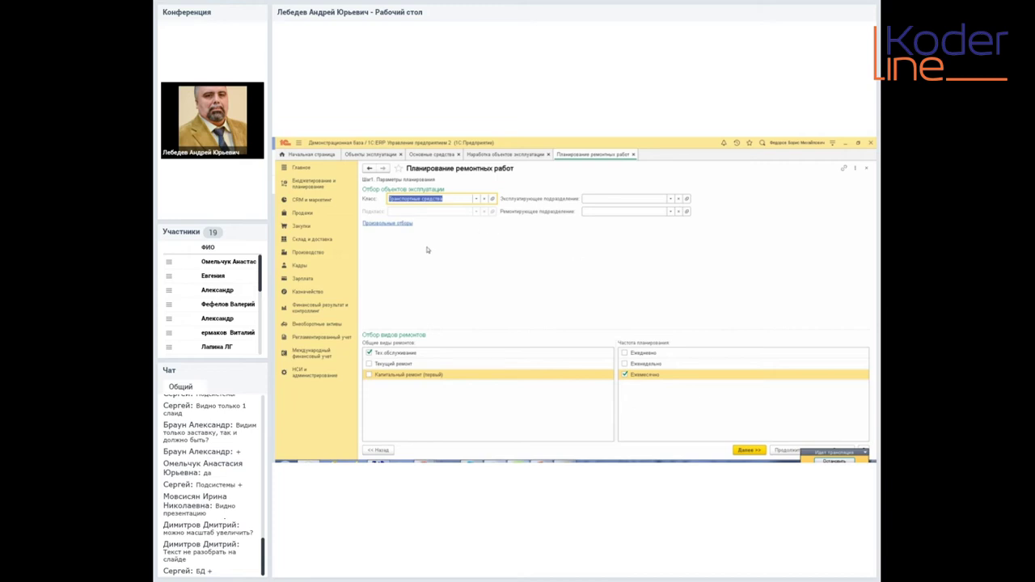
Turn off the "Класс" and "Объекты эксплуатации" conditions in the planning's arbitrary filters
click(408, 227)
click(369, 227)
click(370, 212)
click(370, 169)
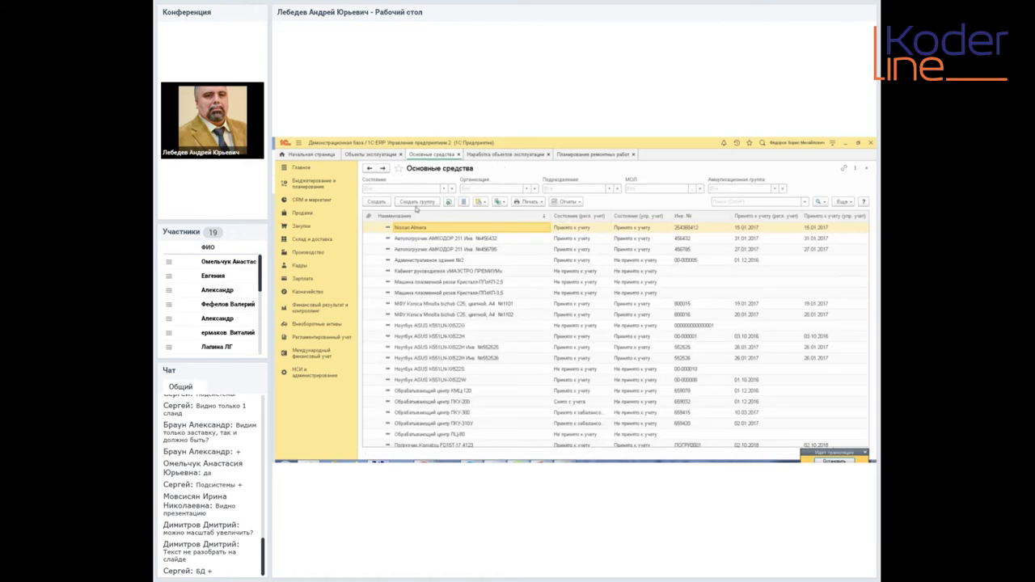
click(586, 155)
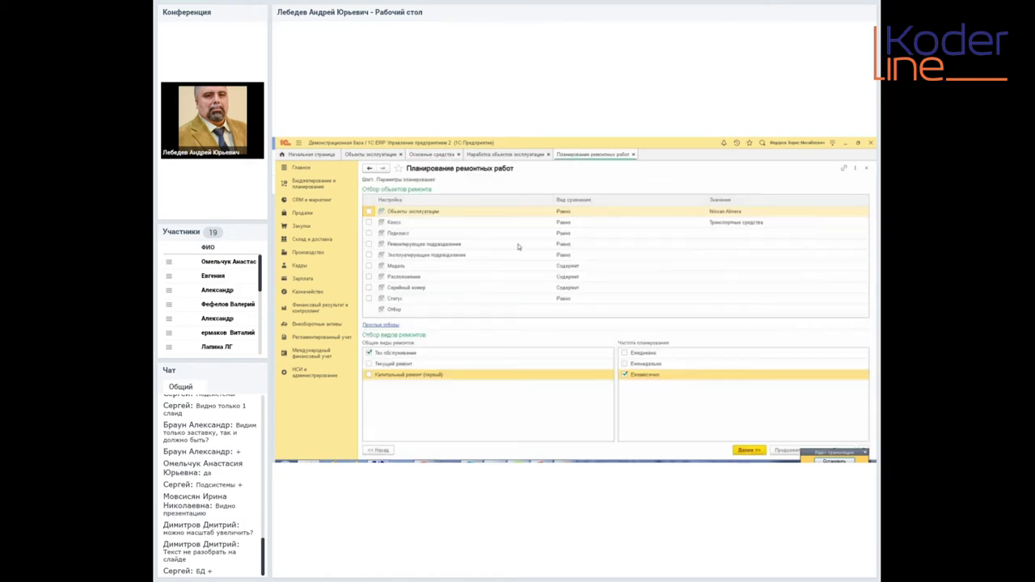
Return to the simple filters and try to continue planning for class "Транспортные средства" with "Тех обслуживание" and "Ежемесячно"
click(394, 325)
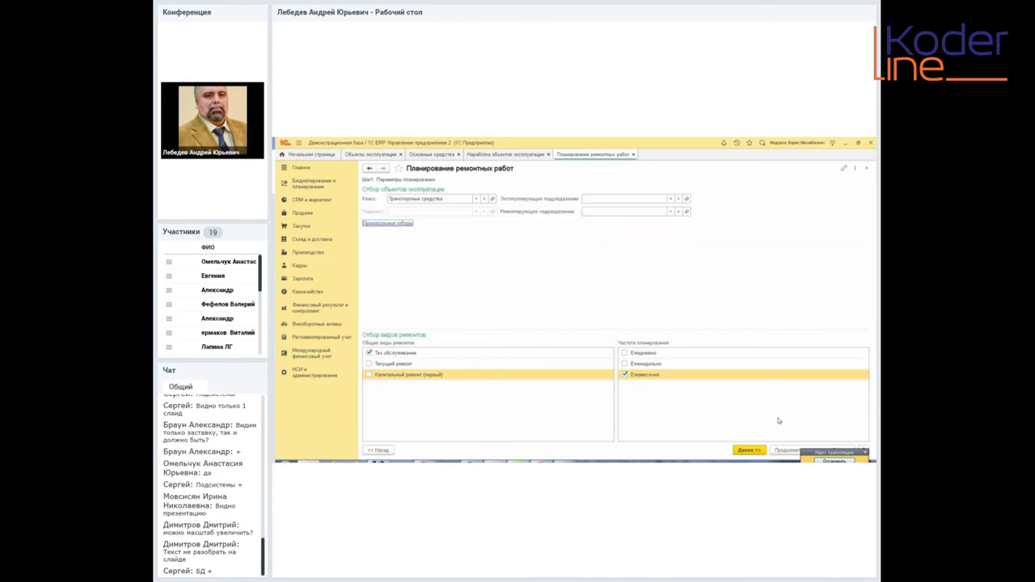
click(750, 451)
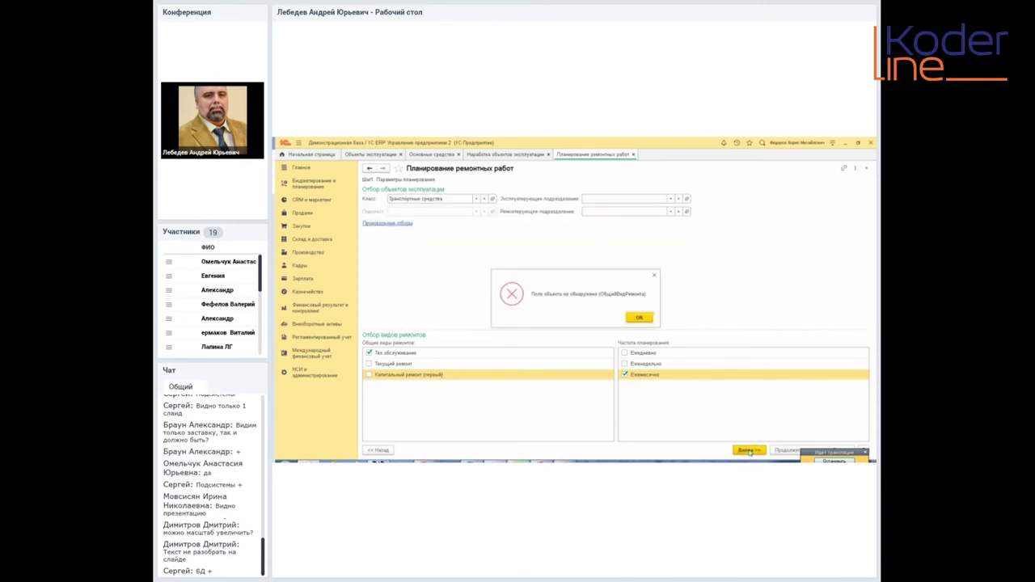
click(639, 318)
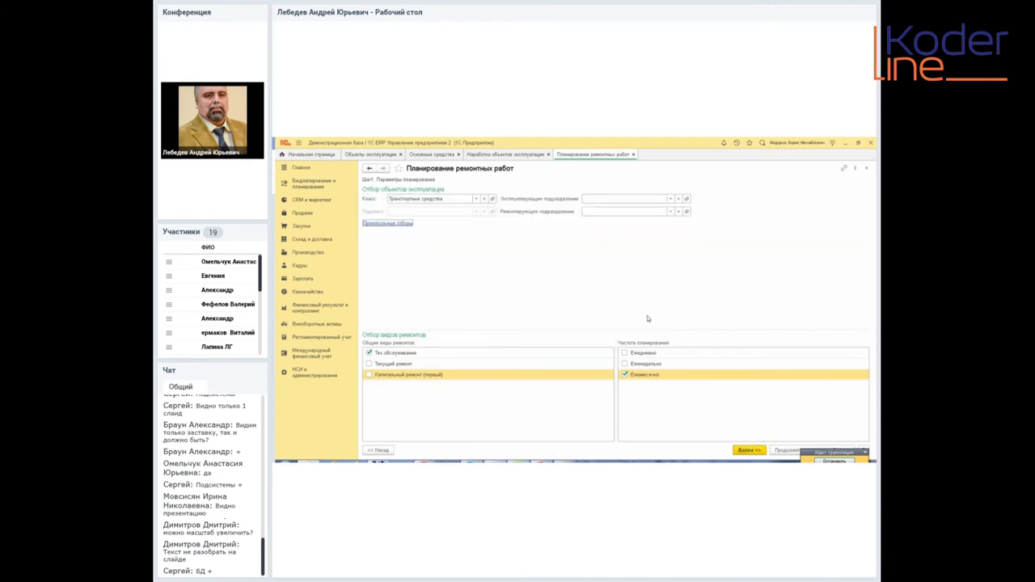
Close the repair work planning and create a new repair order ("Заказ на ремонт") from the production section's repair orders
click(633, 154)
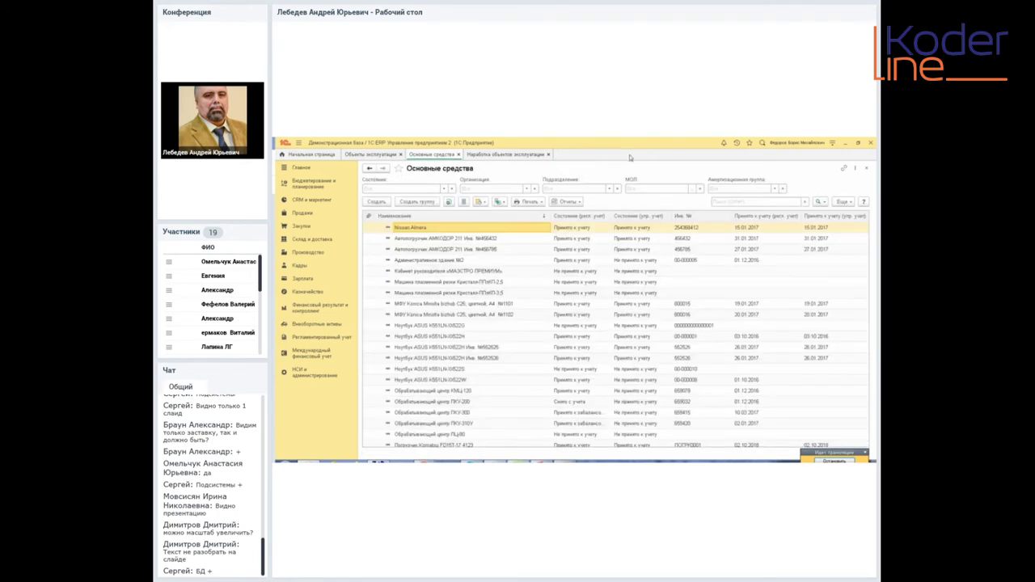
click(509, 155)
click(413, 155)
click(383, 154)
click(309, 253)
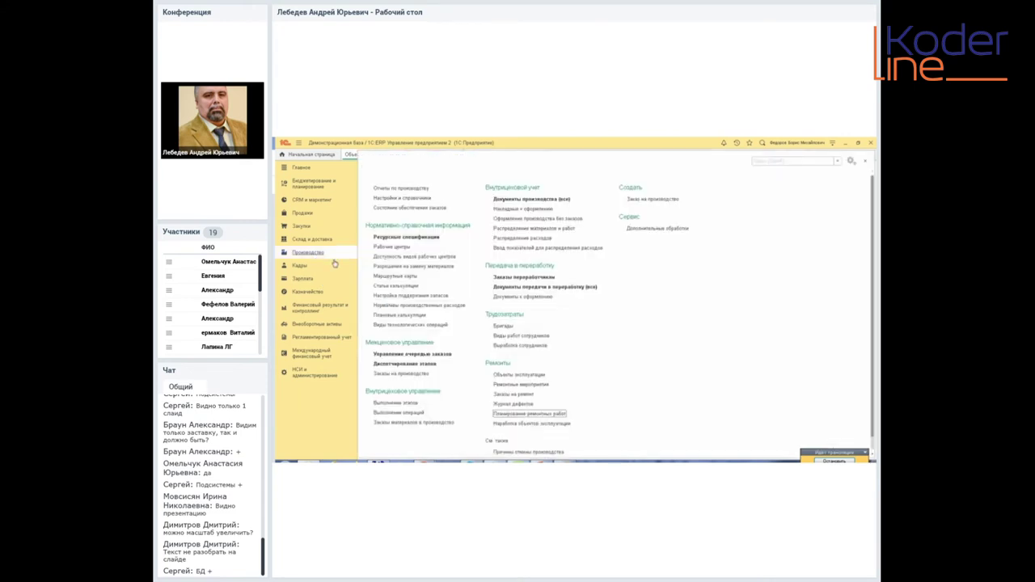
click(528, 396)
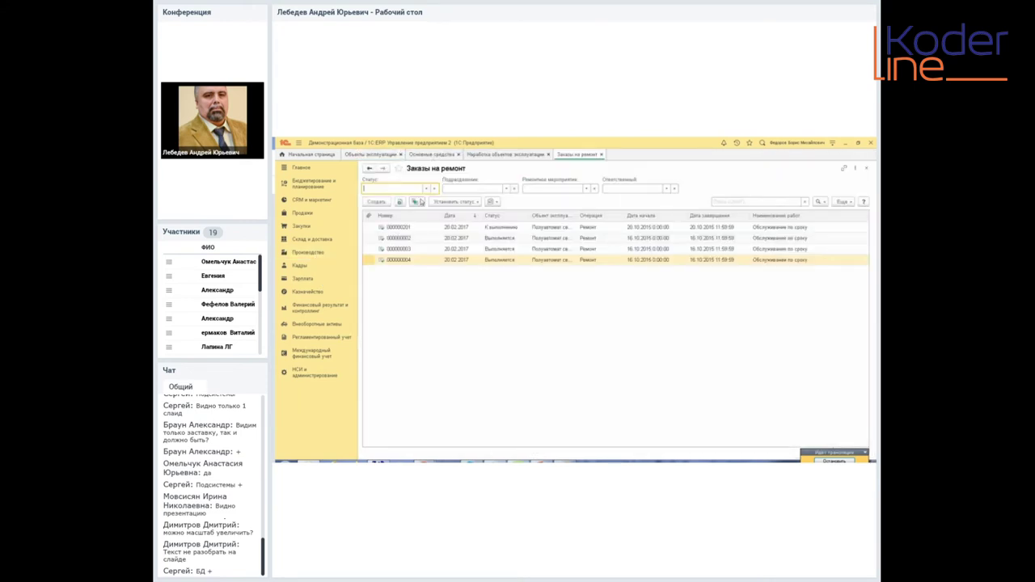
click(377, 201)
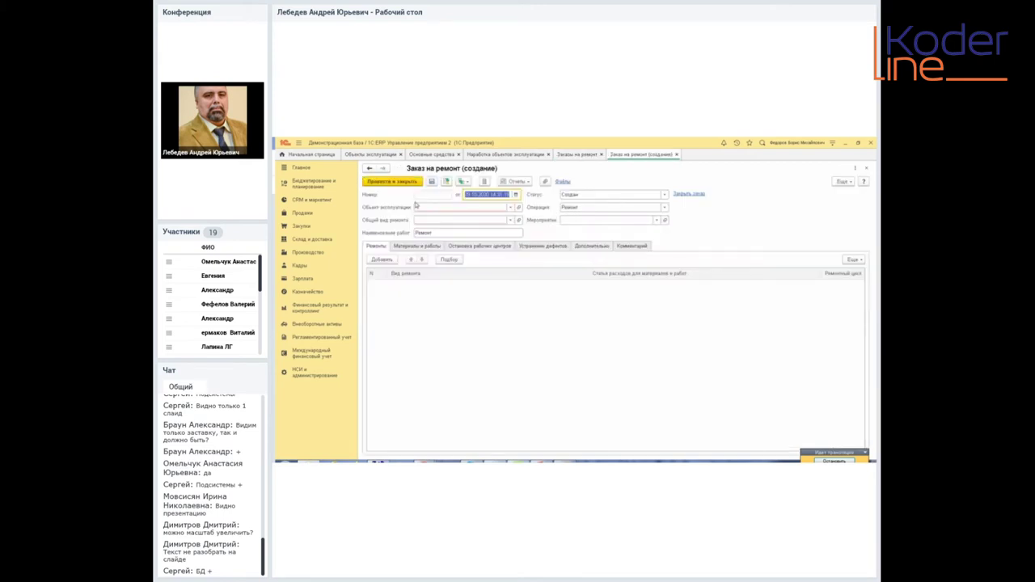
Set the repair order's "Объект эксплуатации" to Nissan Almera and its "Общий вид ремонта" to "Тех обслуживание"
click(510, 207)
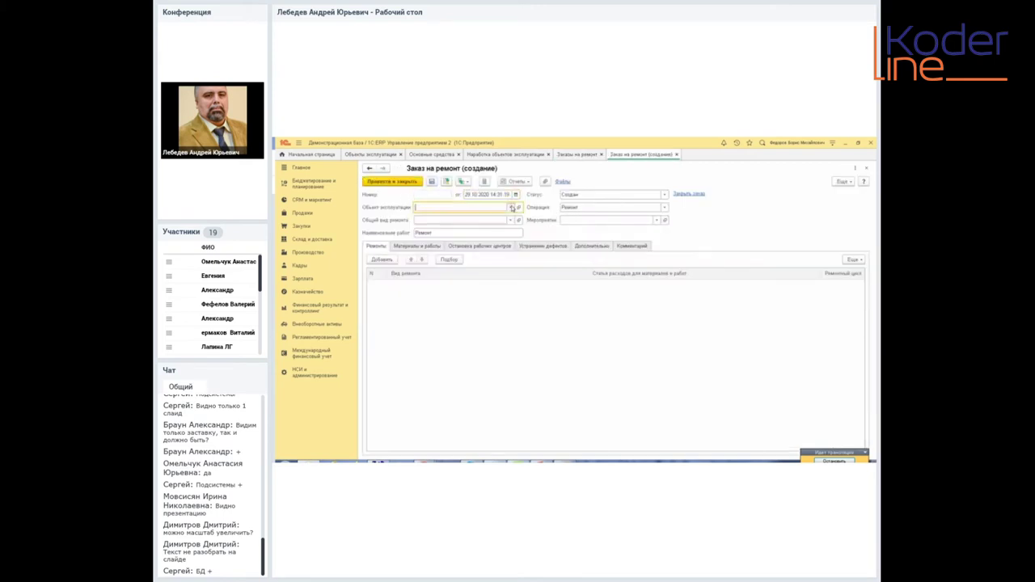
click(470, 230)
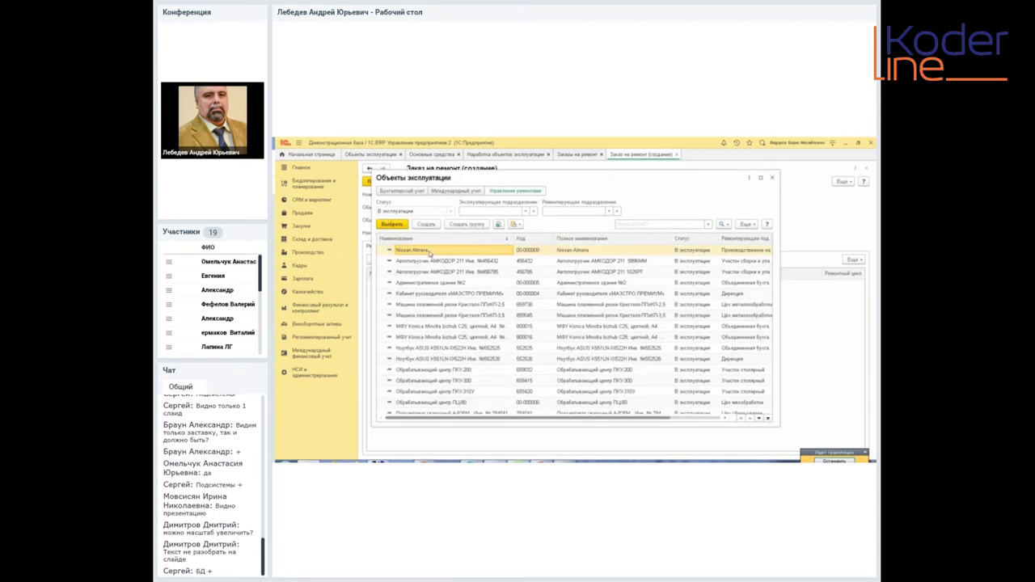
double_click(429, 252)
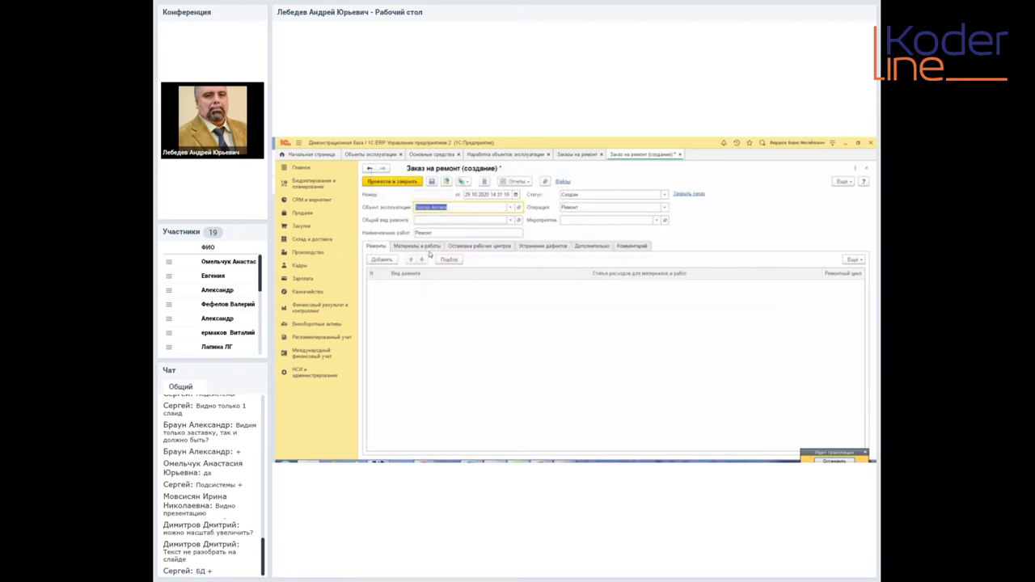
click(510, 220)
click(494, 232)
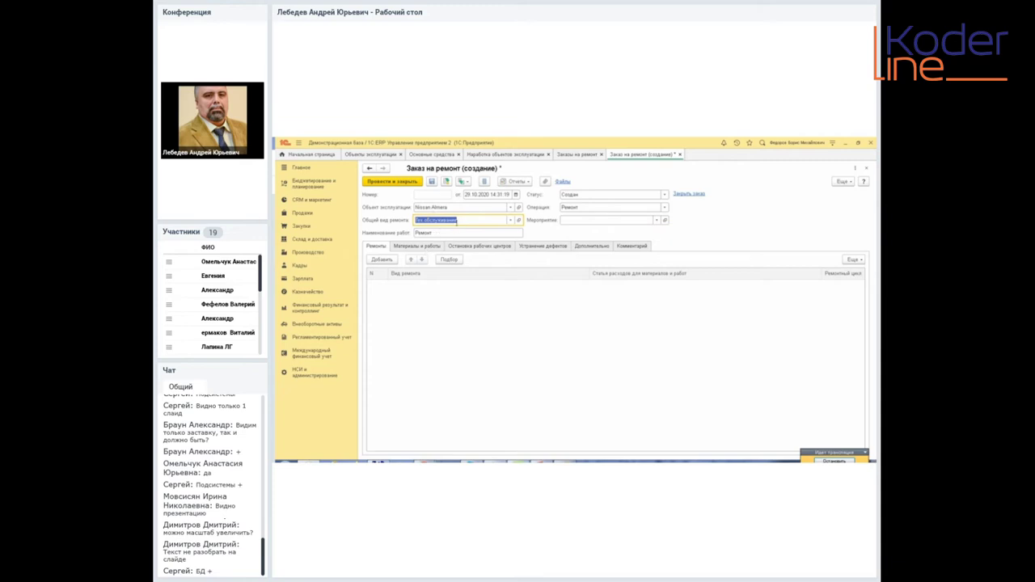
Try to transfer the ТО-1 repair of Nissan Almera into the order, with "<произвольный ремонт>" turned off
click(382, 260)
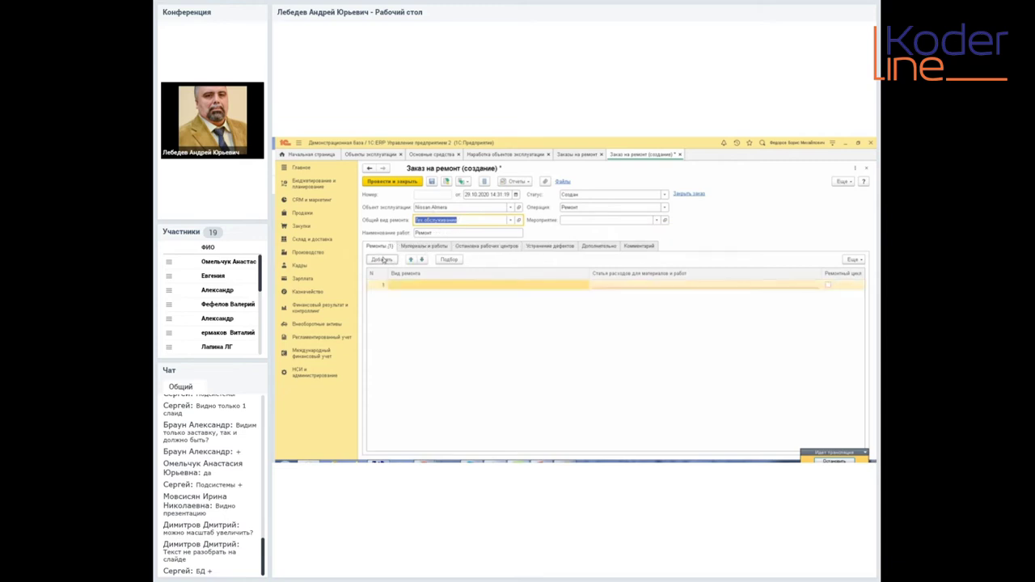
click(469, 293)
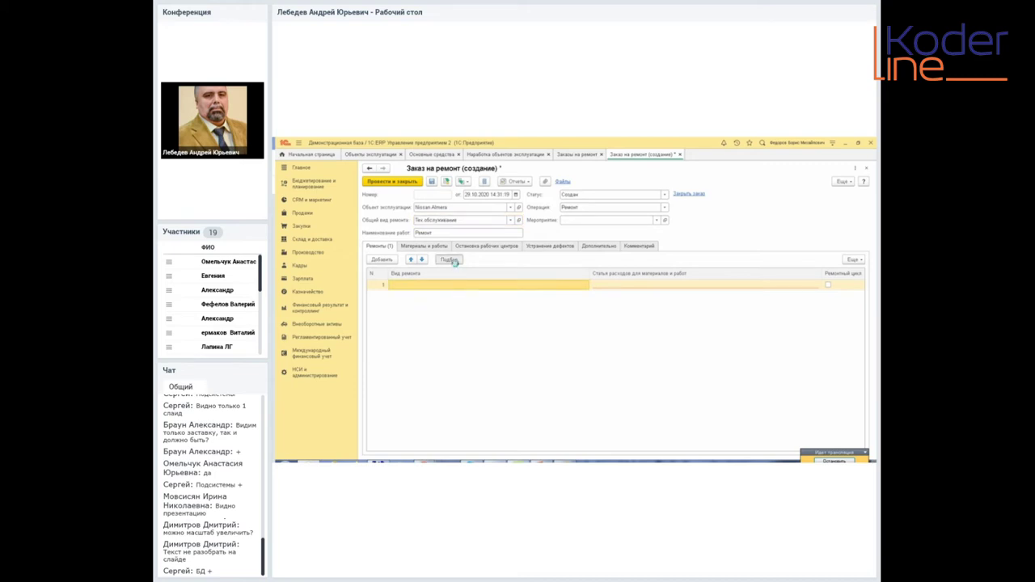
click(452, 261)
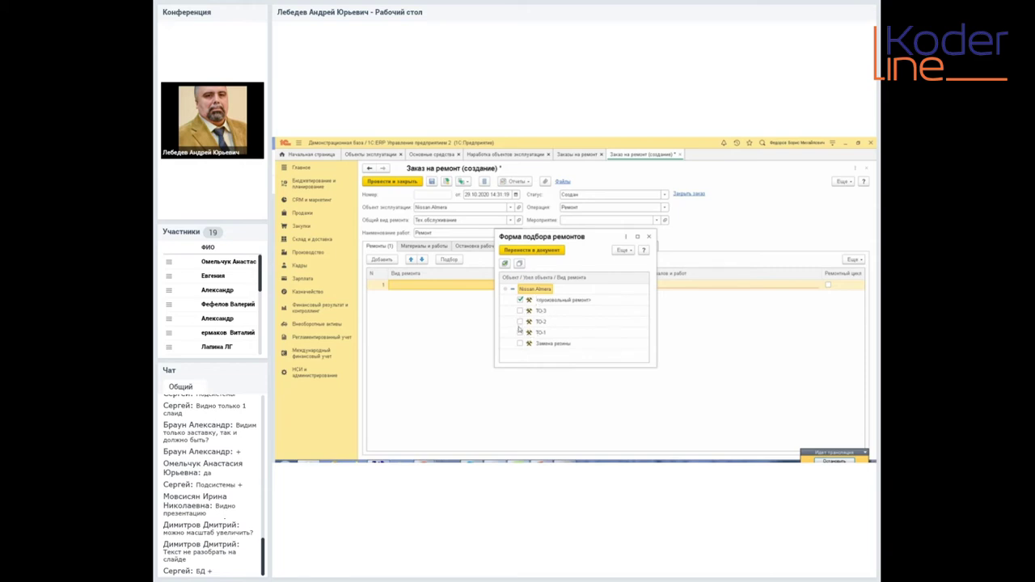
click(521, 300)
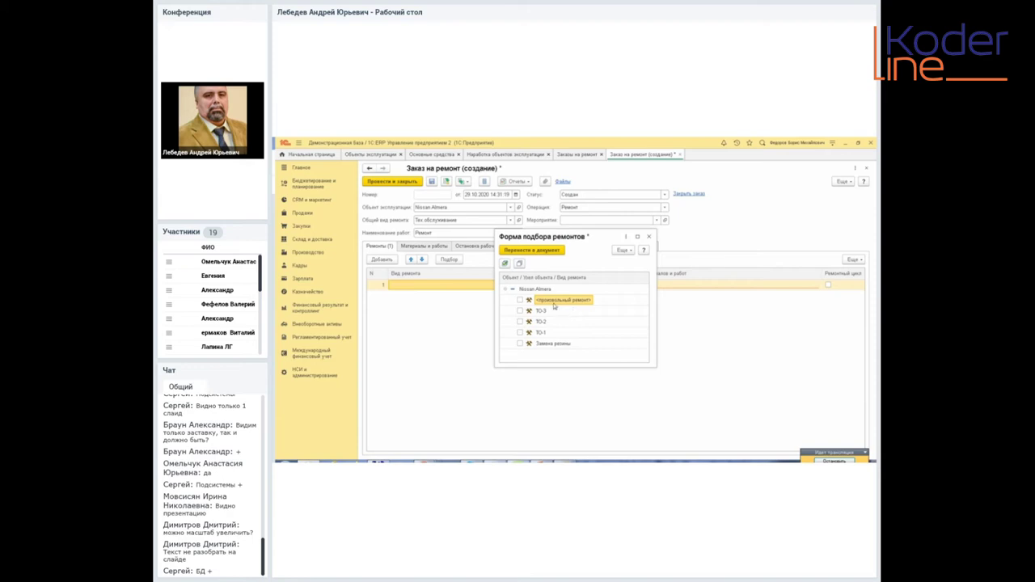
click(529, 333)
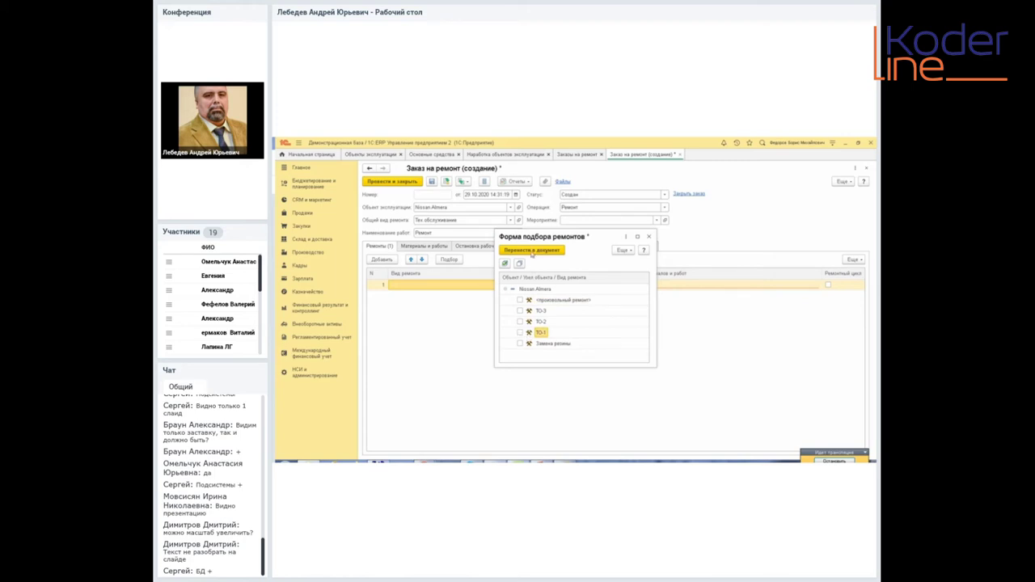
click(533, 251)
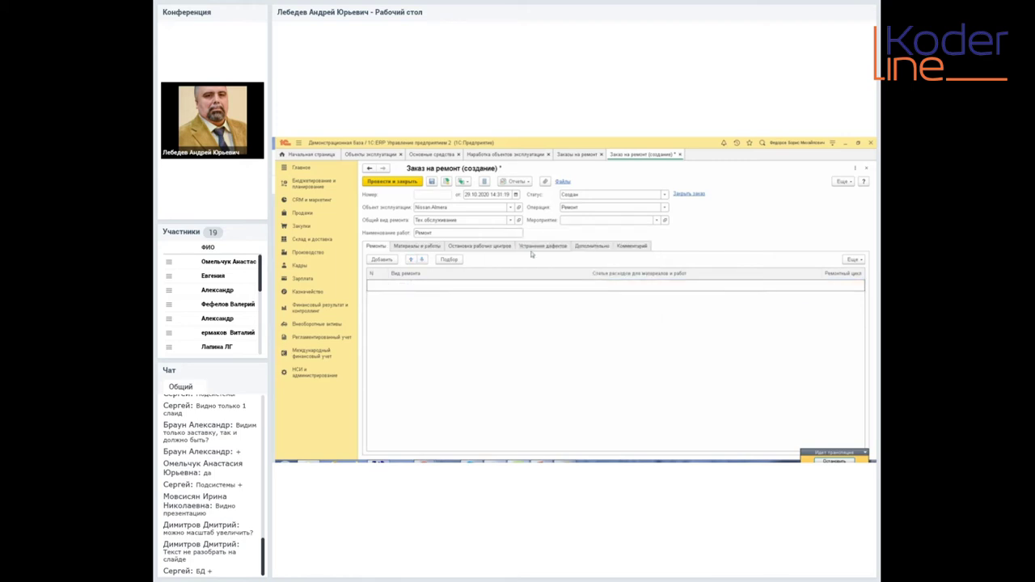
Pick only the ТО-1 repair of Nissan Almera and transfer it into the order's repairs
click(438, 263)
click(521, 332)
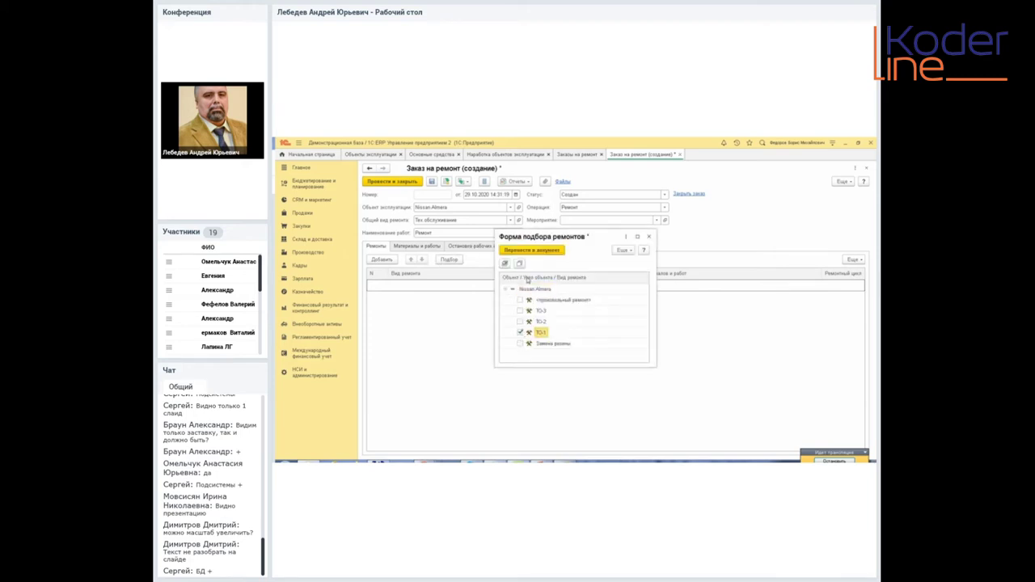
click(531, 251)
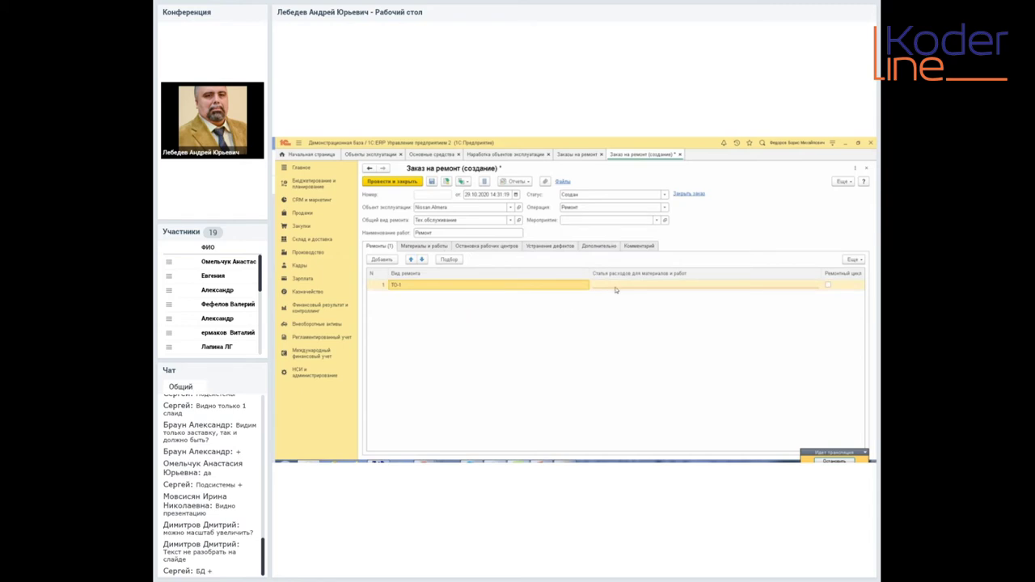
Set the ТО-1 repair's cost item to "Техобслуживание (коммерч.)" from "Коммерческие расходы" and enable "Ремонтный цикл" for it
click(631, 287)
click(630, 306)
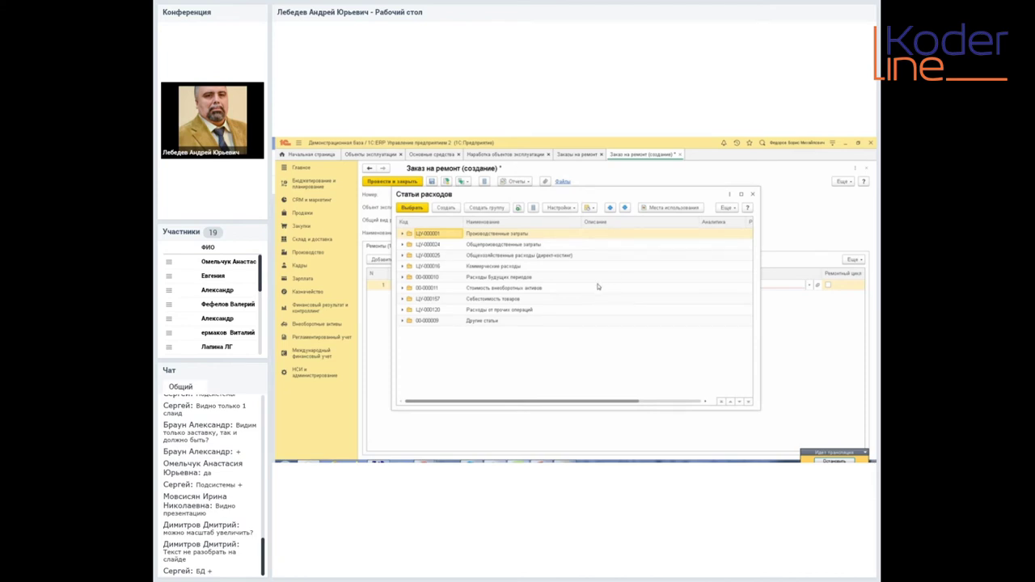
click(403, 322)
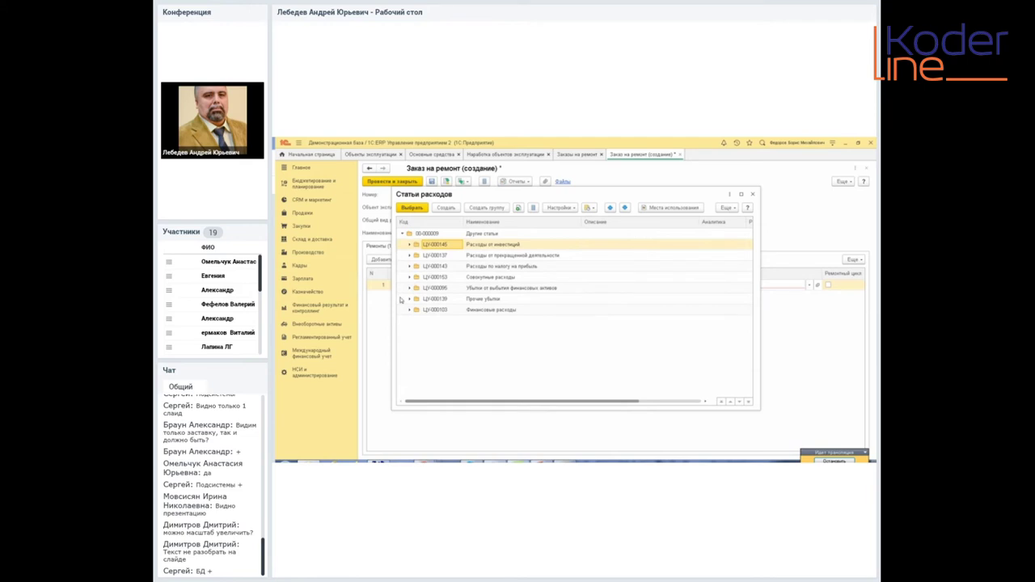
click(403, 234)
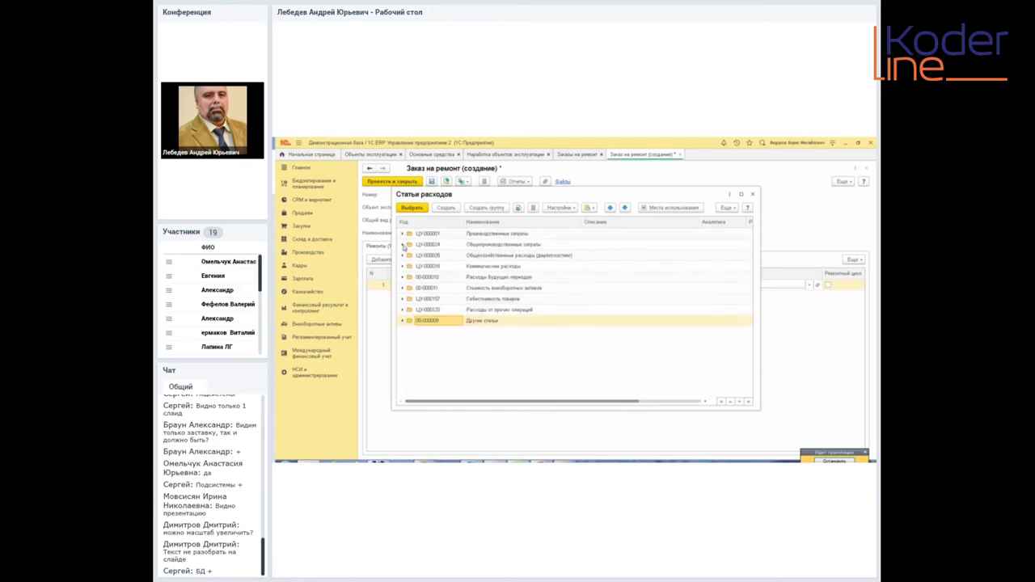
click(401, 267)
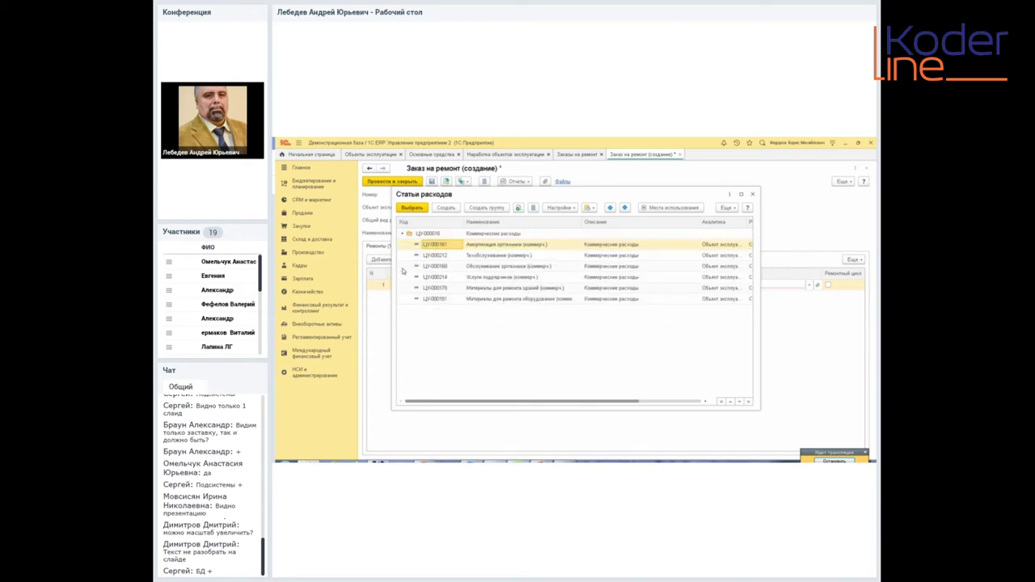
double_click(468, 256)
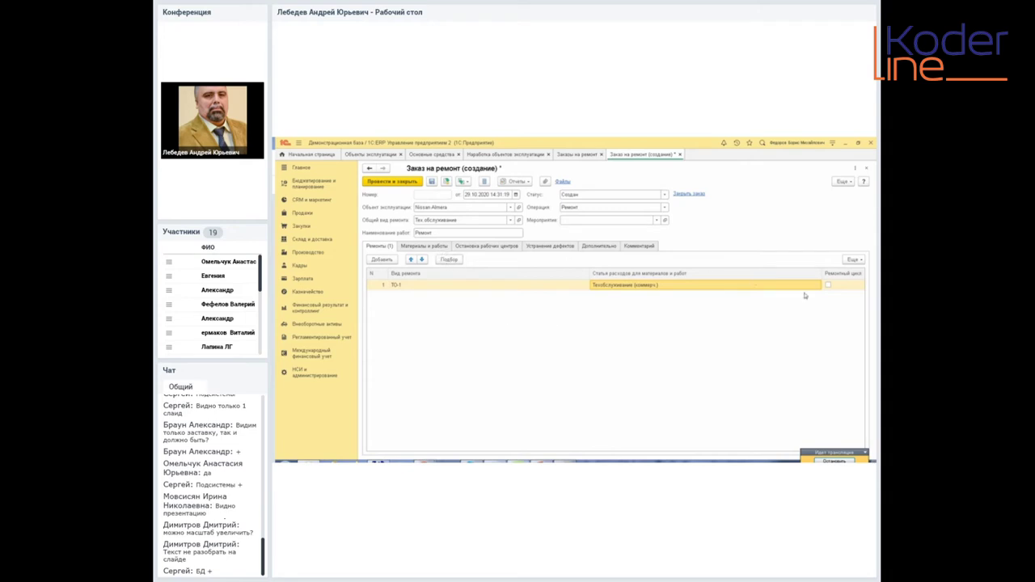
click(830, 287)
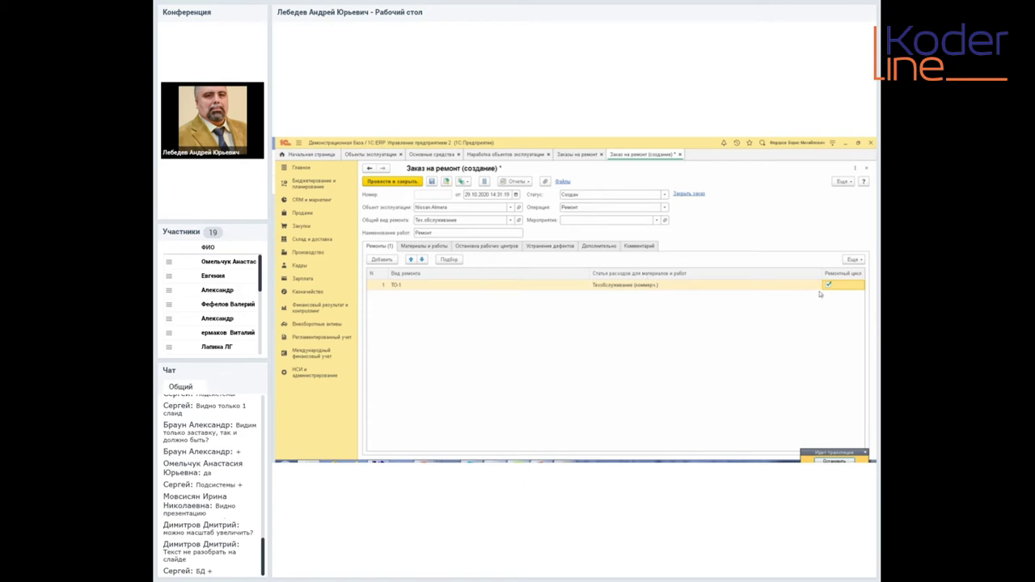
Fill the order's materials and works according to its repairs and widen the "Номенклатура" column
click(429, 249)
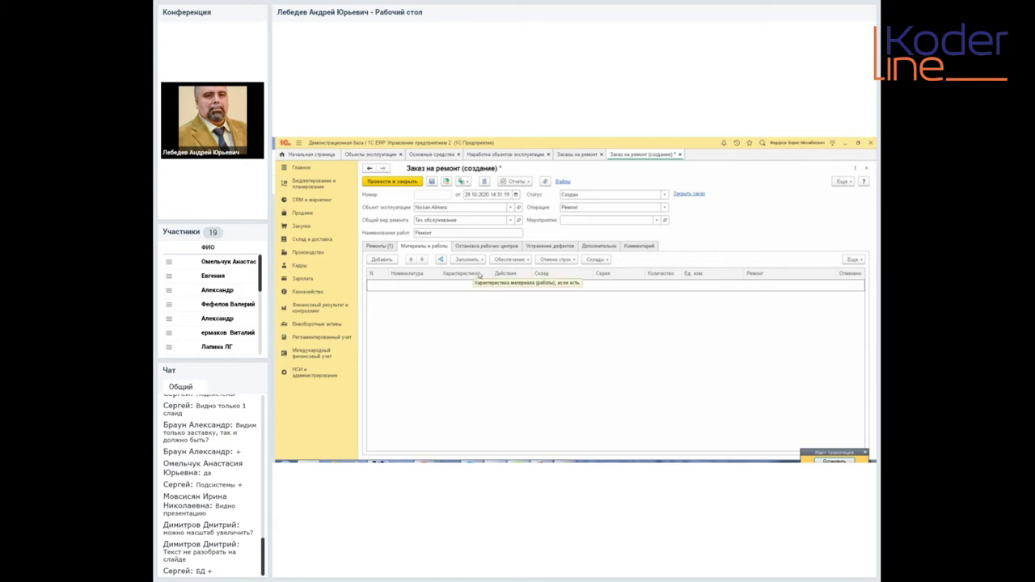
click(479, 260)
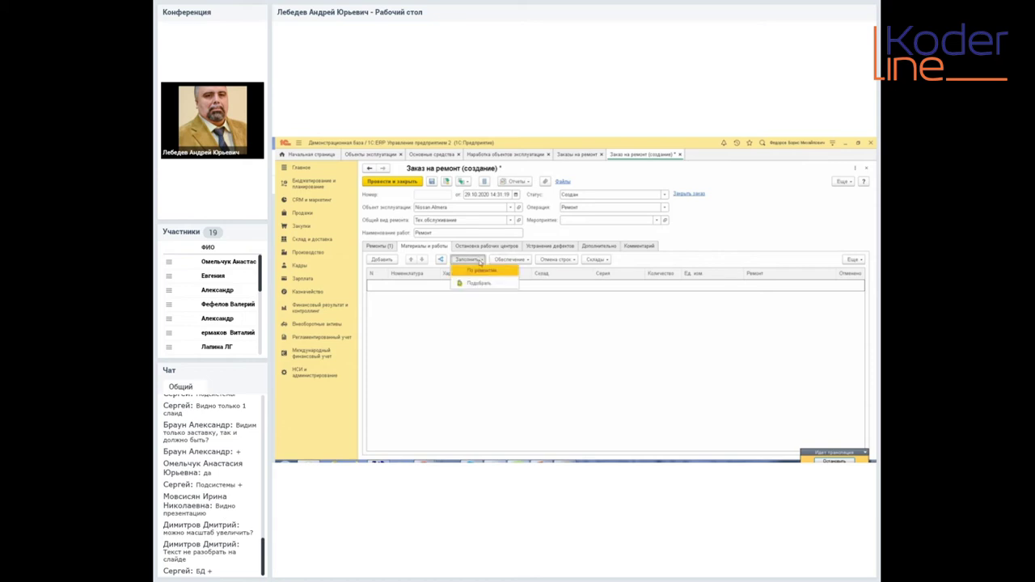
click(384, 247)
click(437, 248)
click(476, 259)
click(485, 270)
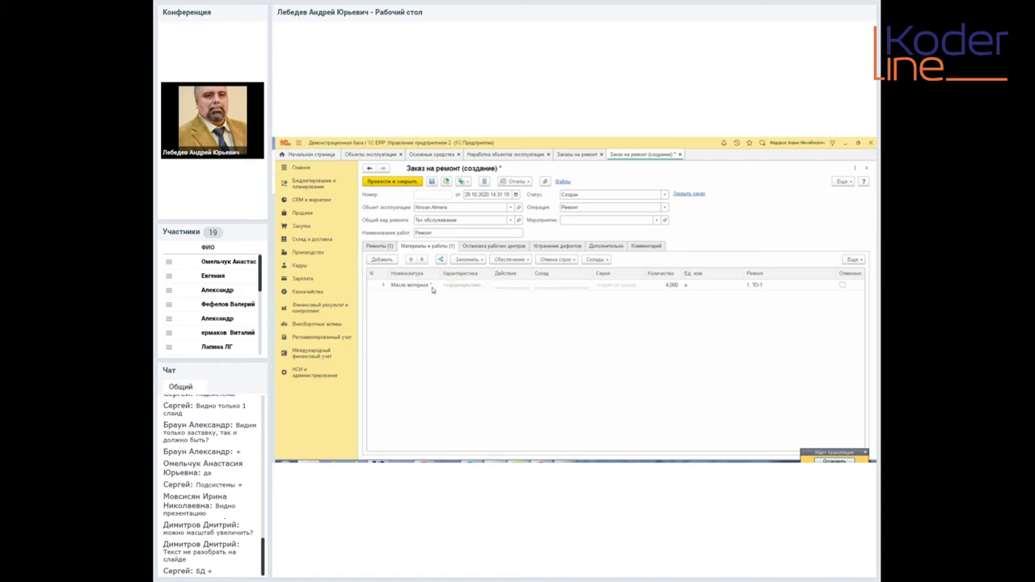
drag(441, 274, 469, 277)
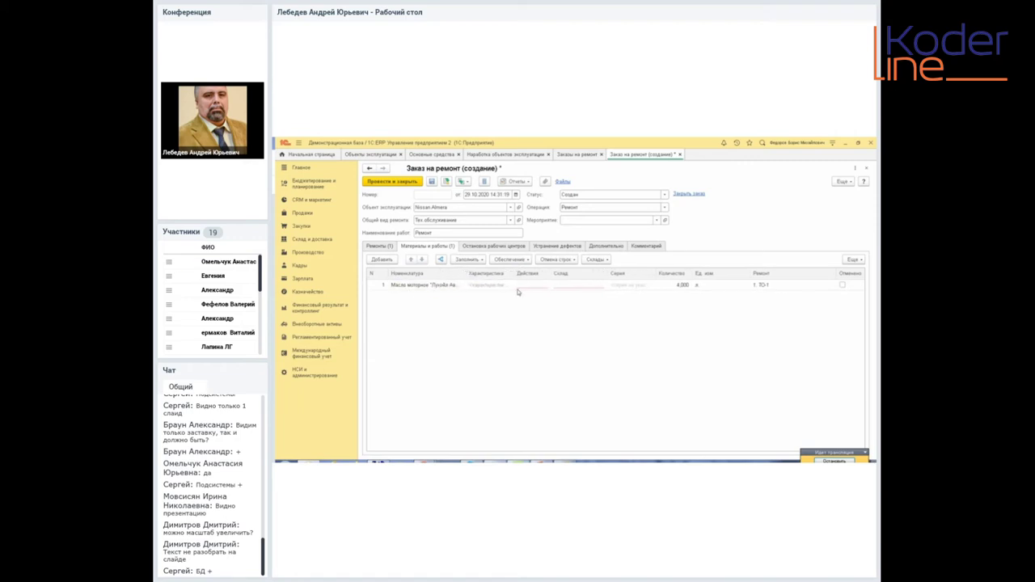
Set the warehouse of the motor oil line to "_Основной склад" and open the line's "Действия" value
double_click(592, 287)
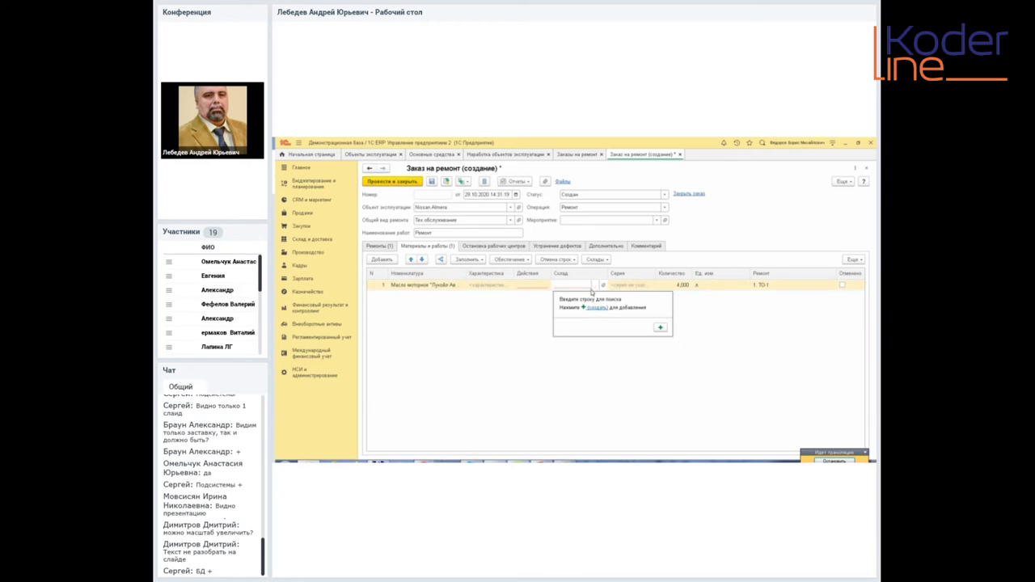
click(595, 290)
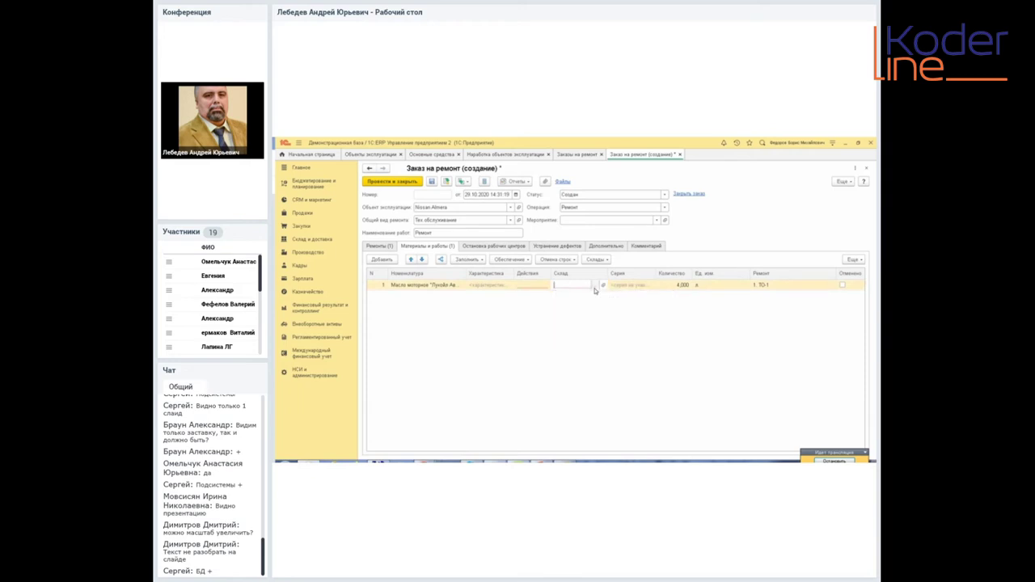
click(594, 288)
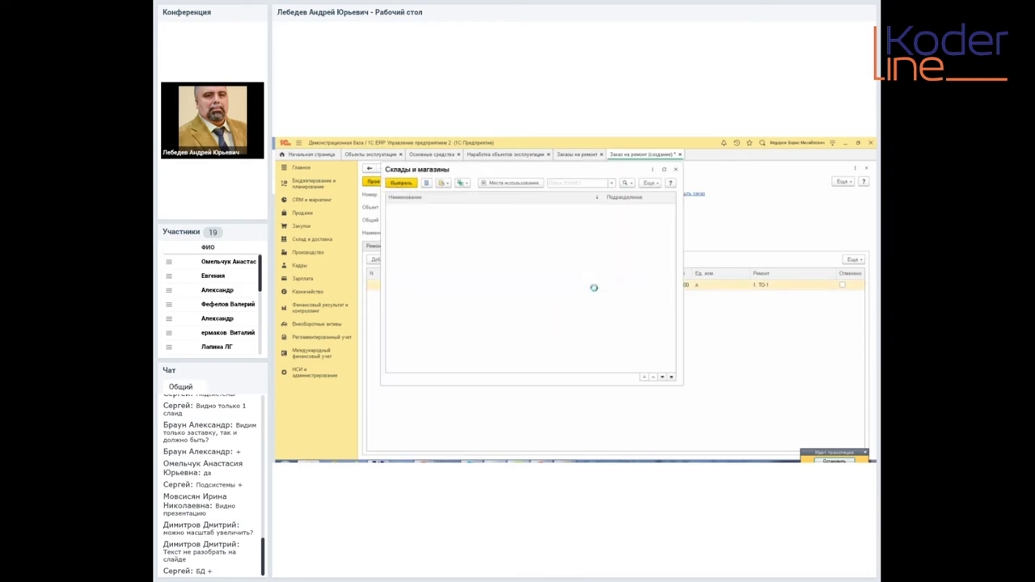
click(430, 307)
double_click(431, 296)
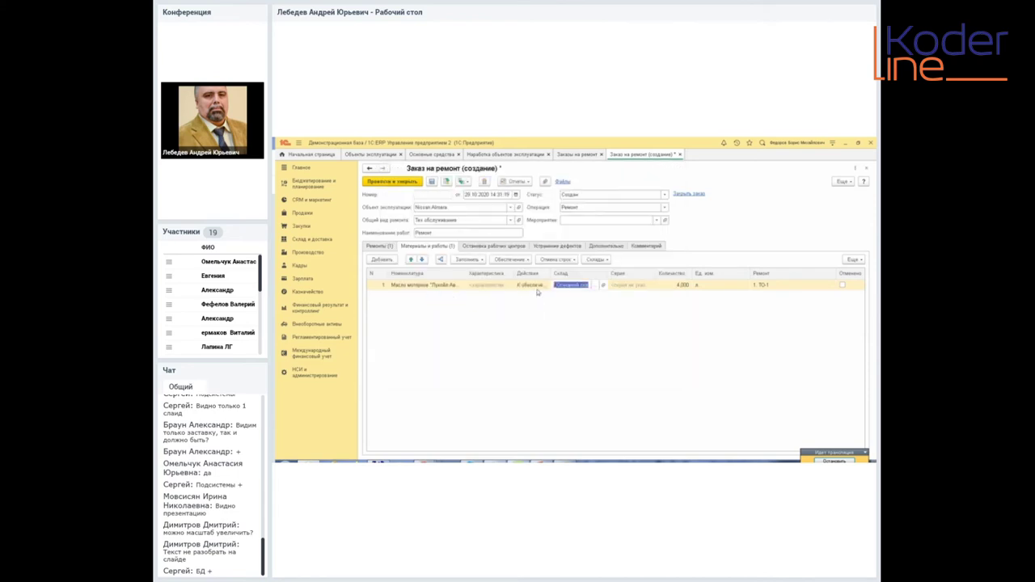
click(534, 287)
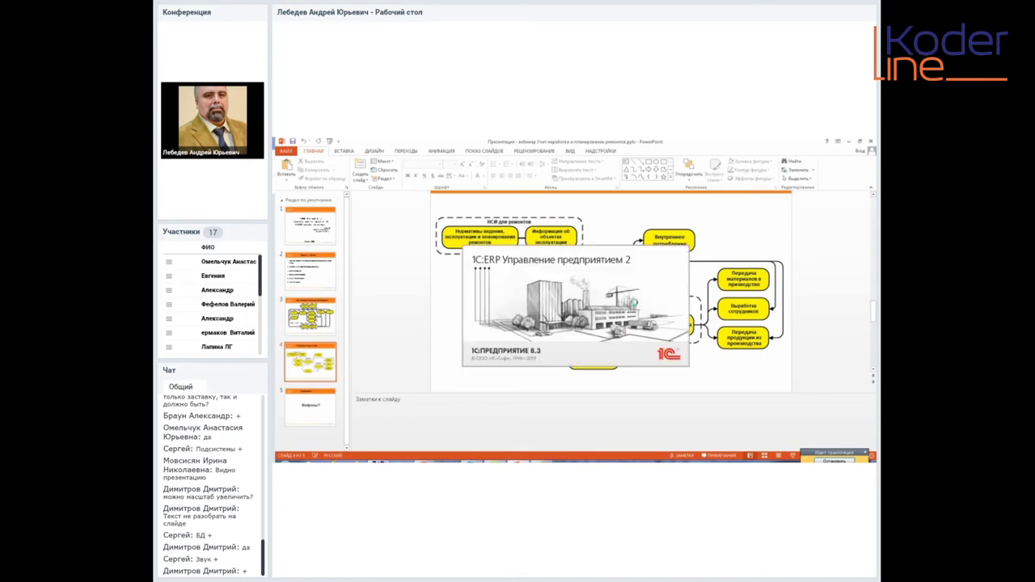
Switch from the PowerPoint presentation to 1C:ERP and dismiss the Internet support connection request
click(705, 393)
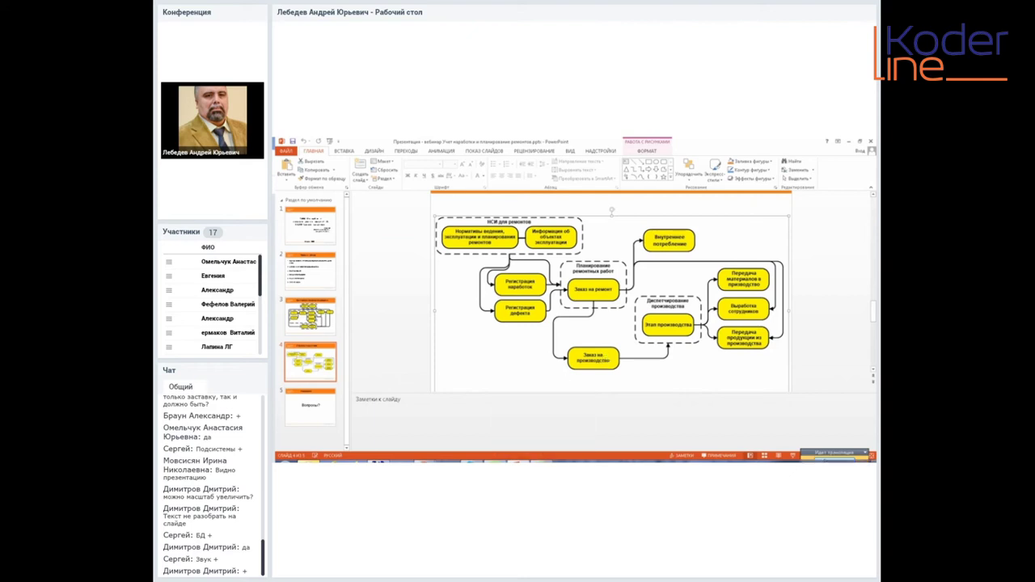
click(332, 459)
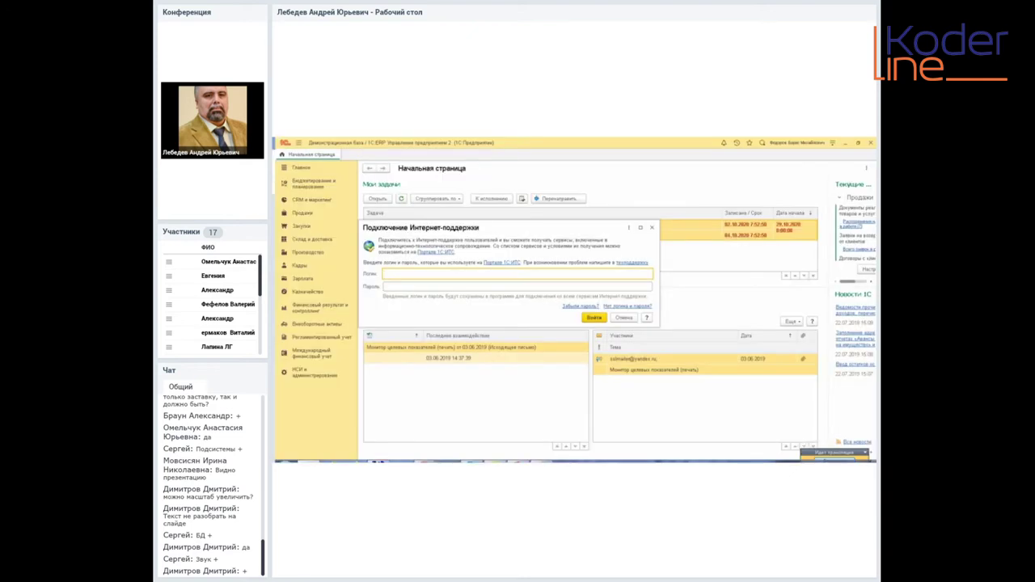
click(651, 227)
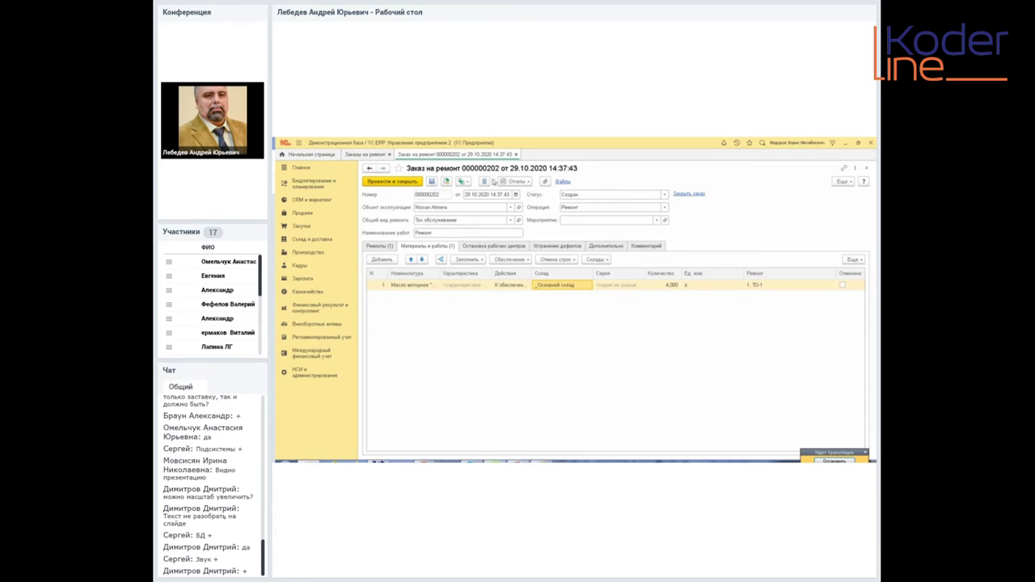
Try to create a "Выработка сотрудников" document based on the repair order
click(465, 182)
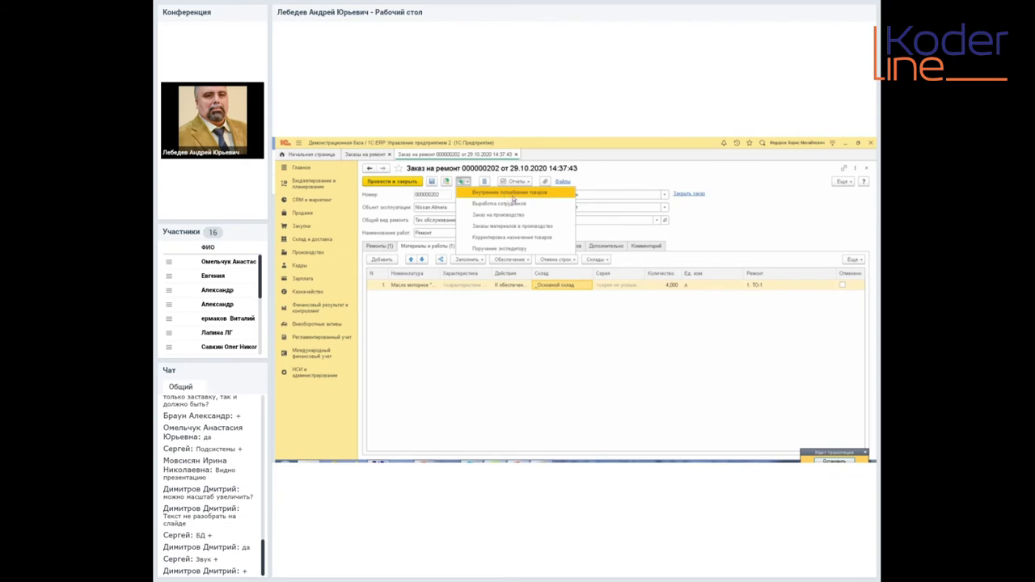
click(511, 206)
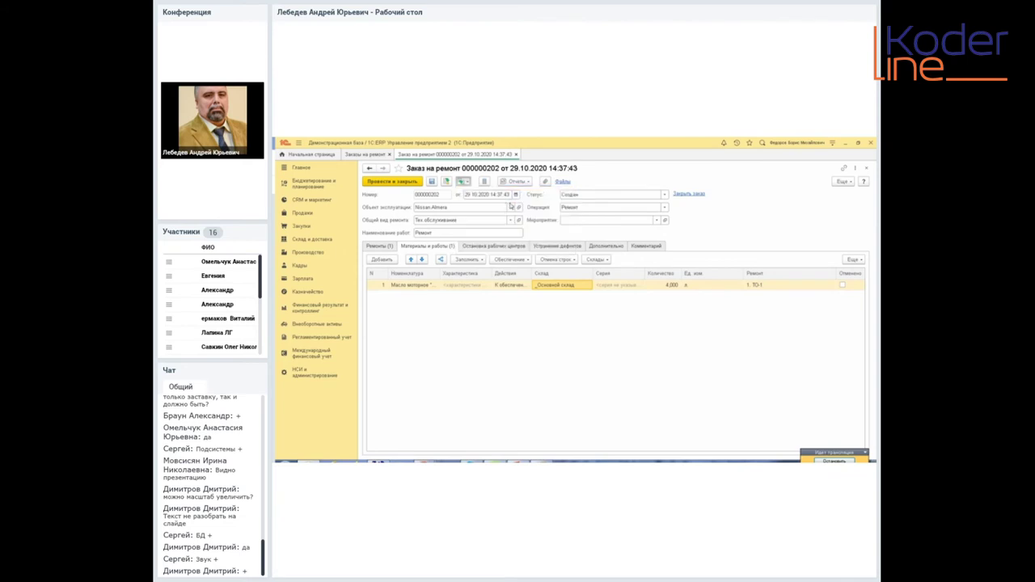
click(649, 318)
Set the order's organization to "_Орион", its planned end date to 30.10.2020 and its status to "Выполняется", and post it
click(448, 184)
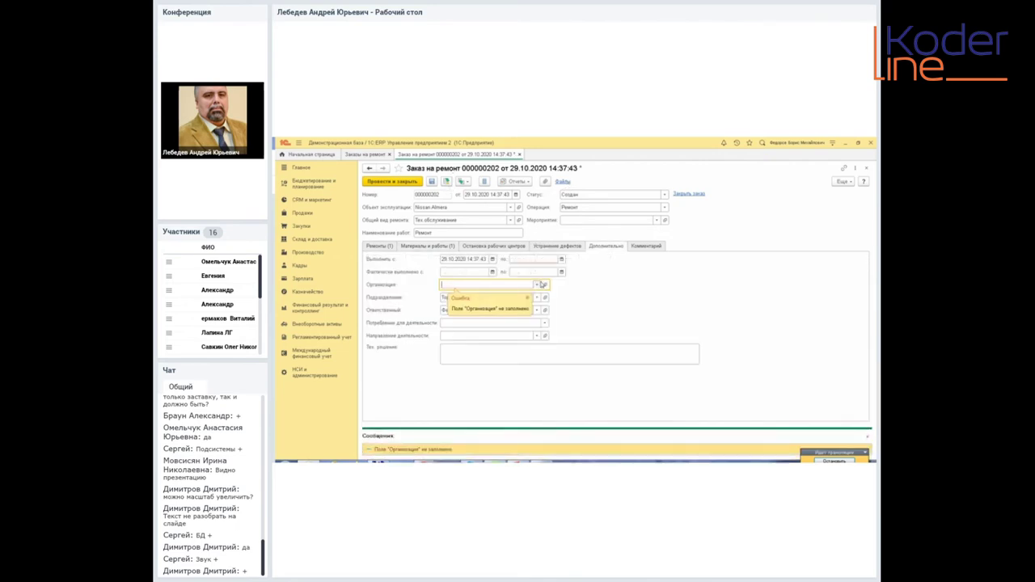
click(536, 284)
click(506, 308)
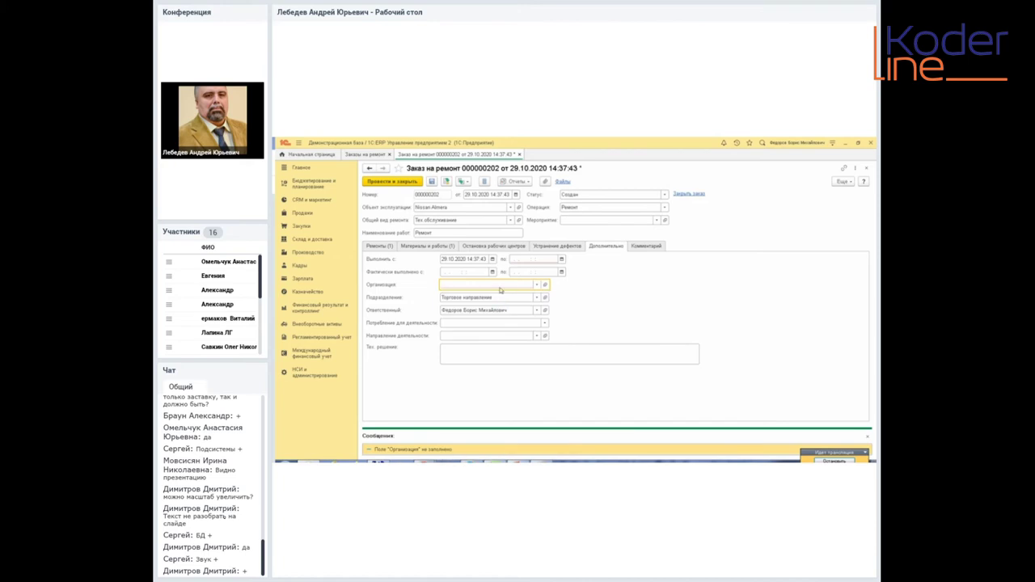
click(446, 183)
click(485, 182)
Review the order's repairs, materials, work center stoppage, defect elimination and additional data, and the kinds of documents that can be based on it
click(410, 247)
click(382, 247)
click(421, 247)
double_click(420, 286)
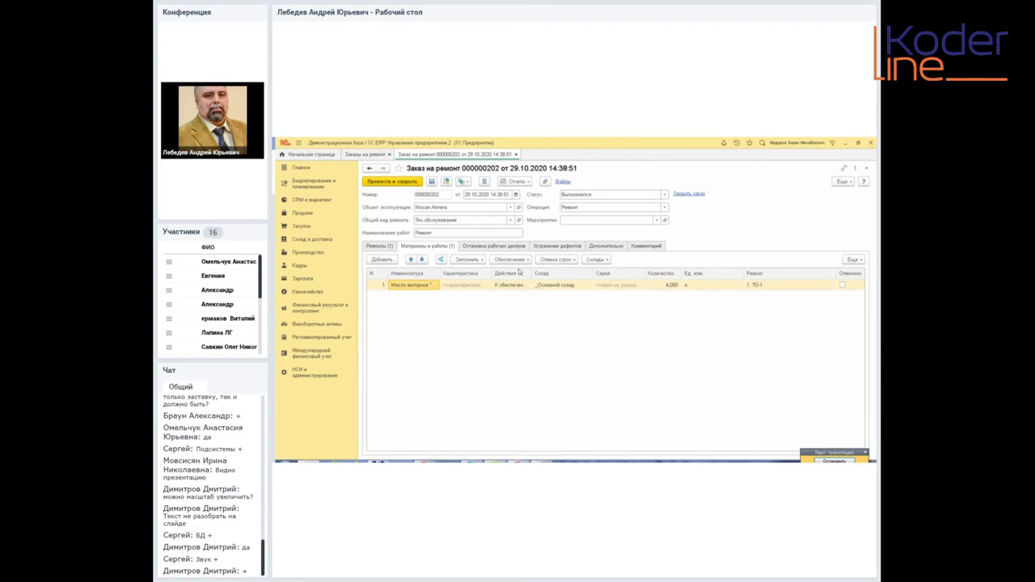
click(458, 293)
click(463, 181)
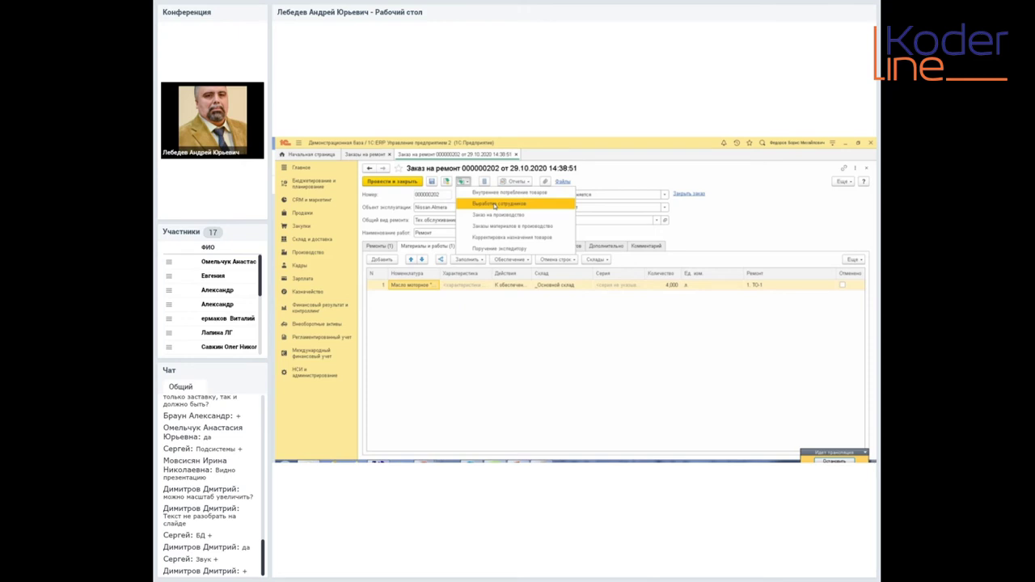
click(608, 300)
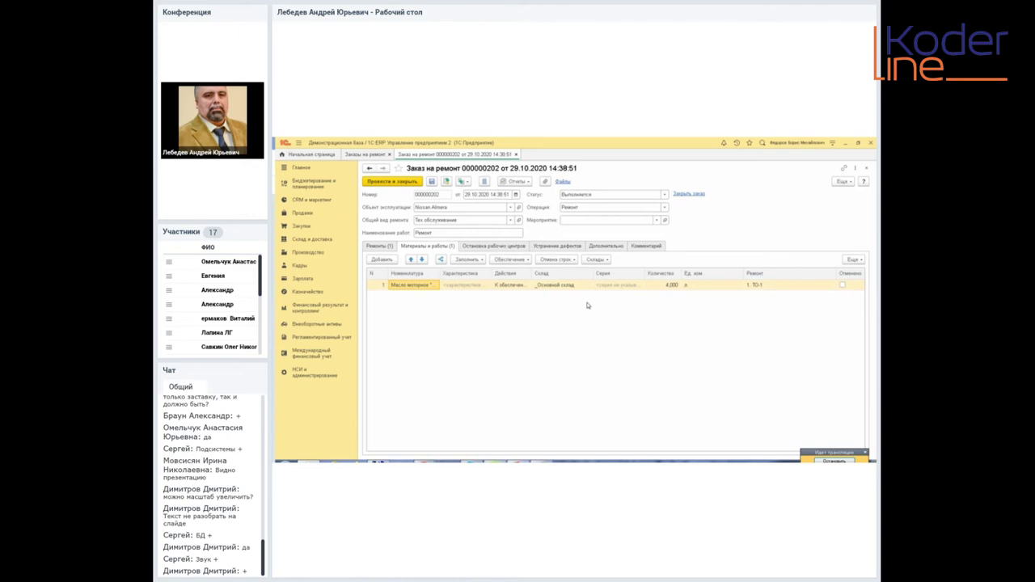
click(549, 245)
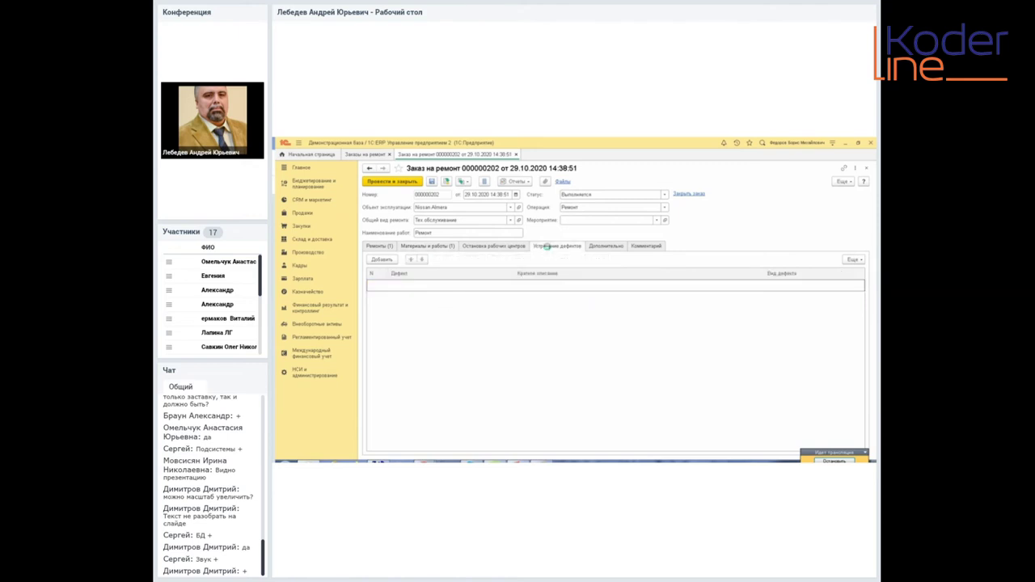
click(497, 251)
click(433, 251)
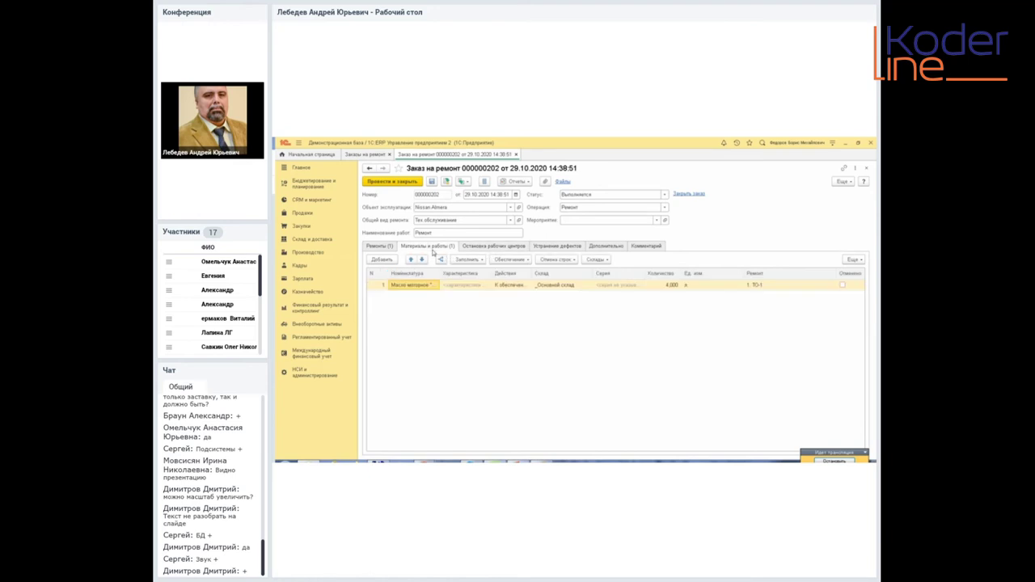
click(603, 246)
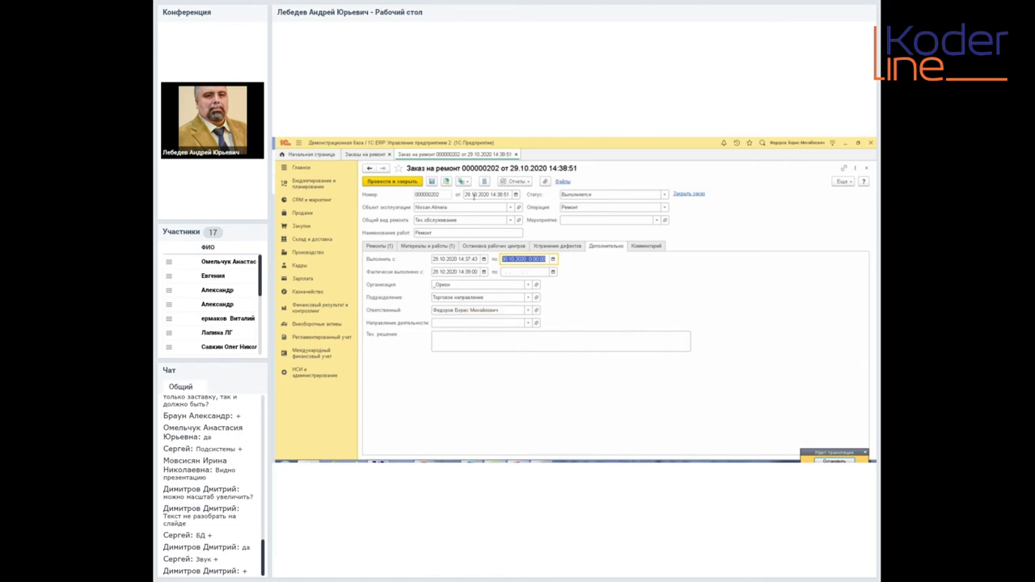
Open a new "Заказ на производство" based on the repair order and close it without saving
click(463, 181)
click(497, 214)
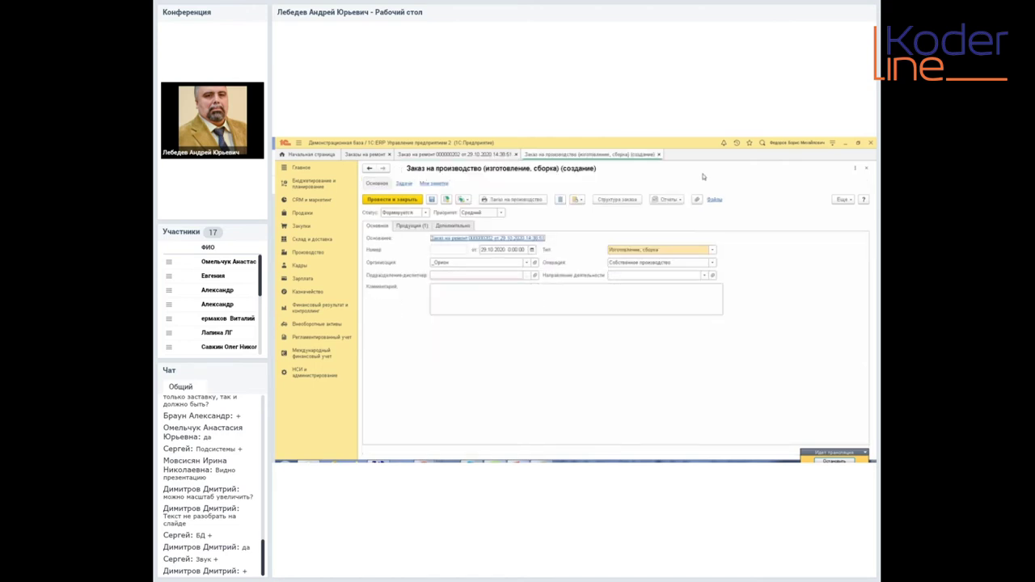
click(658, 155)
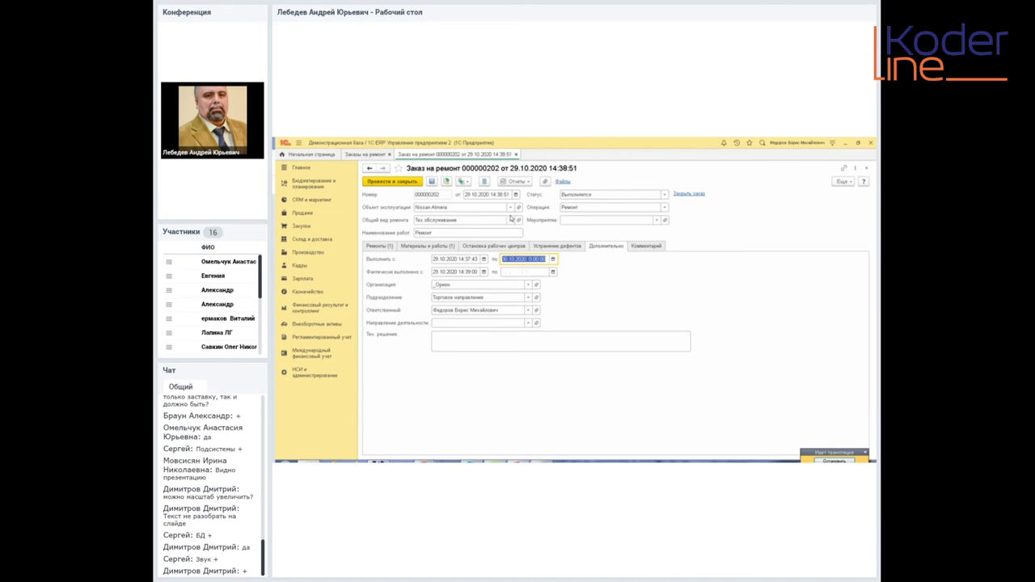
View Nissan Almera's work centers and the work center structure under "Производство металлических изделий", clearing the department filter
click(517, 208)
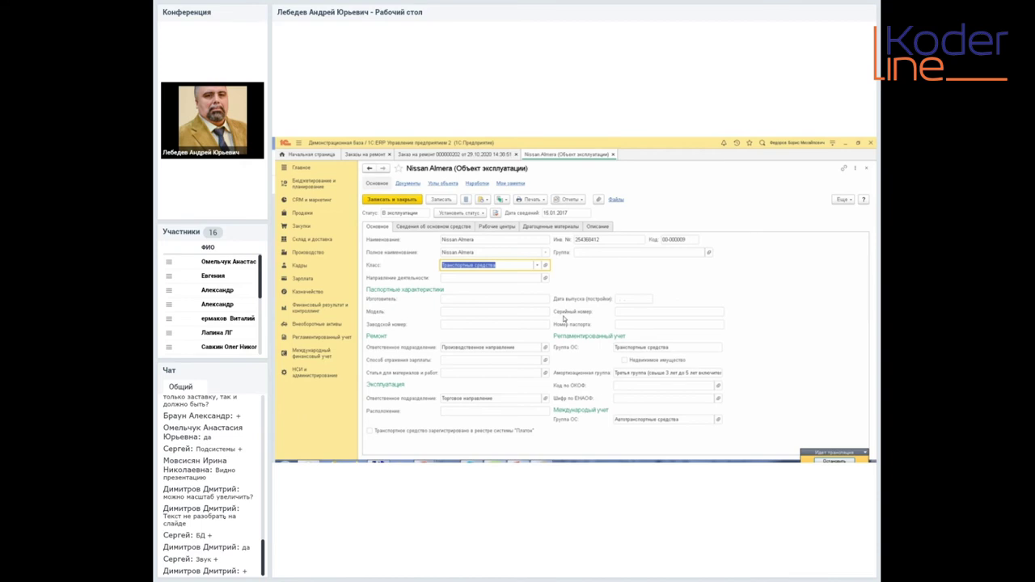
click(491, 228)
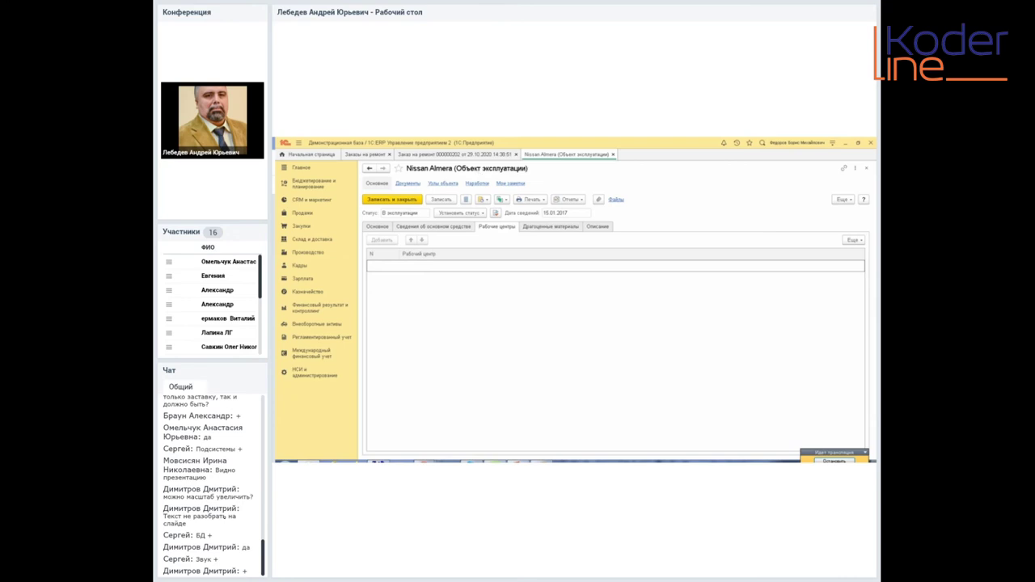
click(311, 254)
click(376, 246)
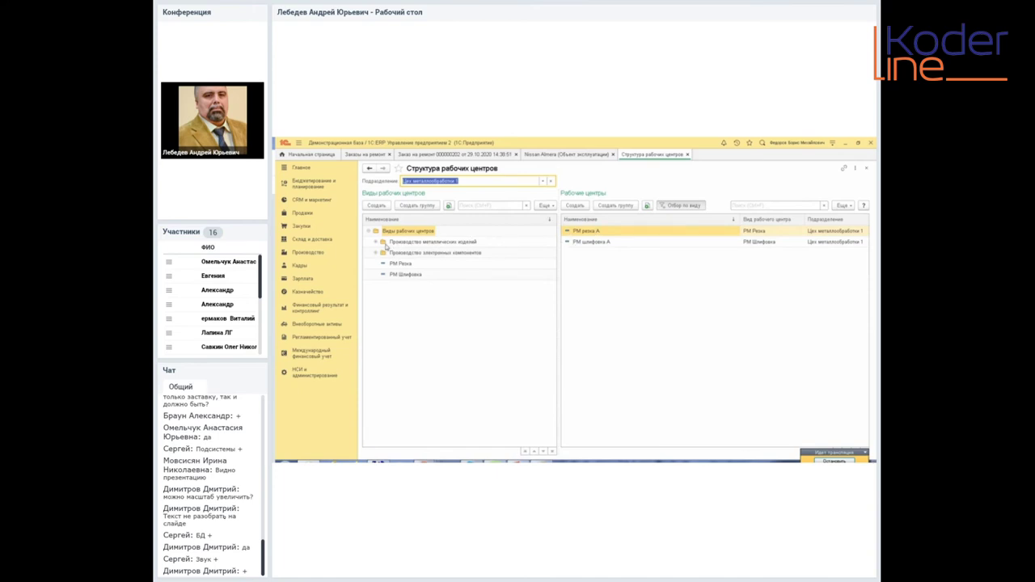
click(376, 243)
click(424, 264)
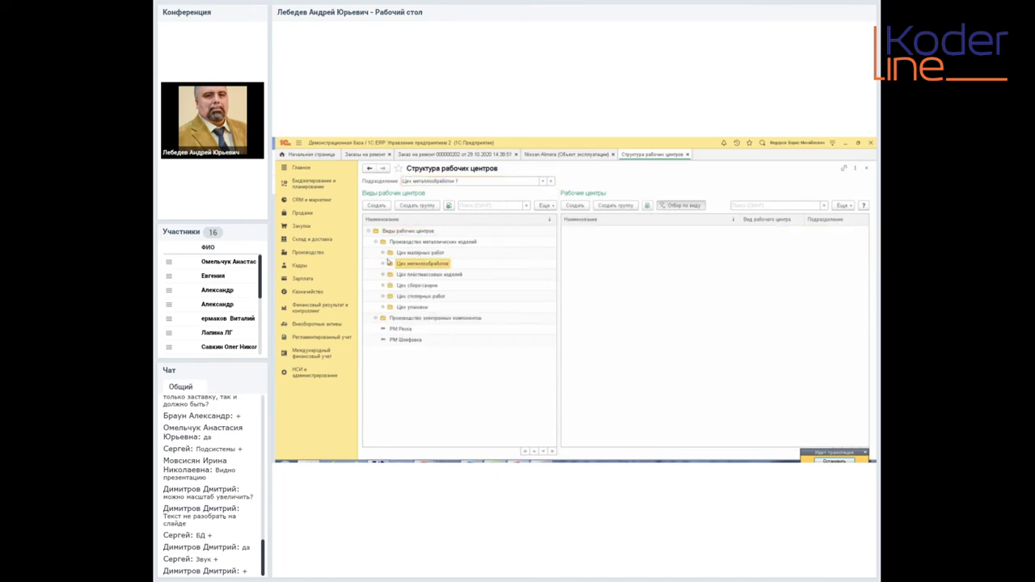
click(427, 274)
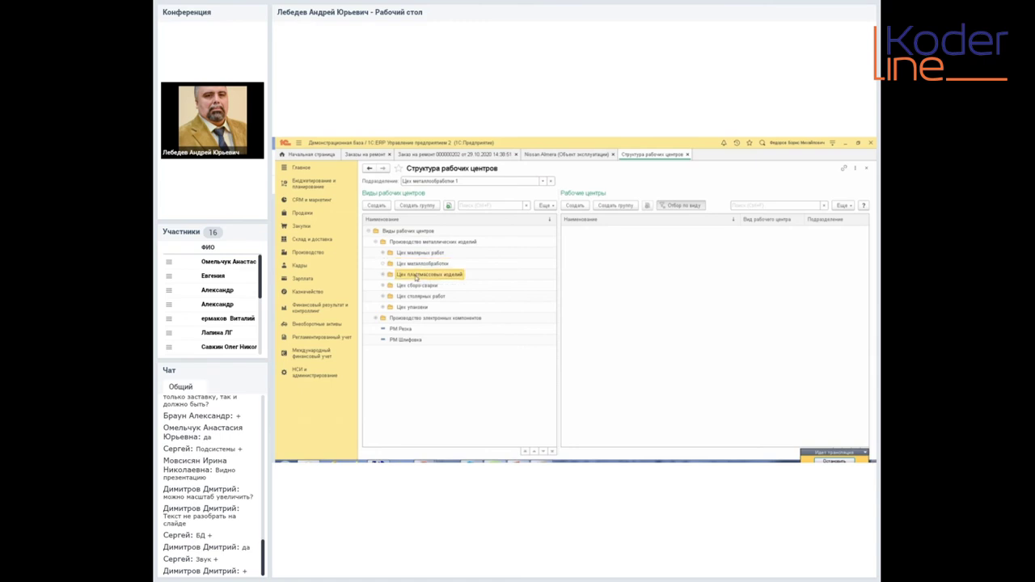
click(403, 286)
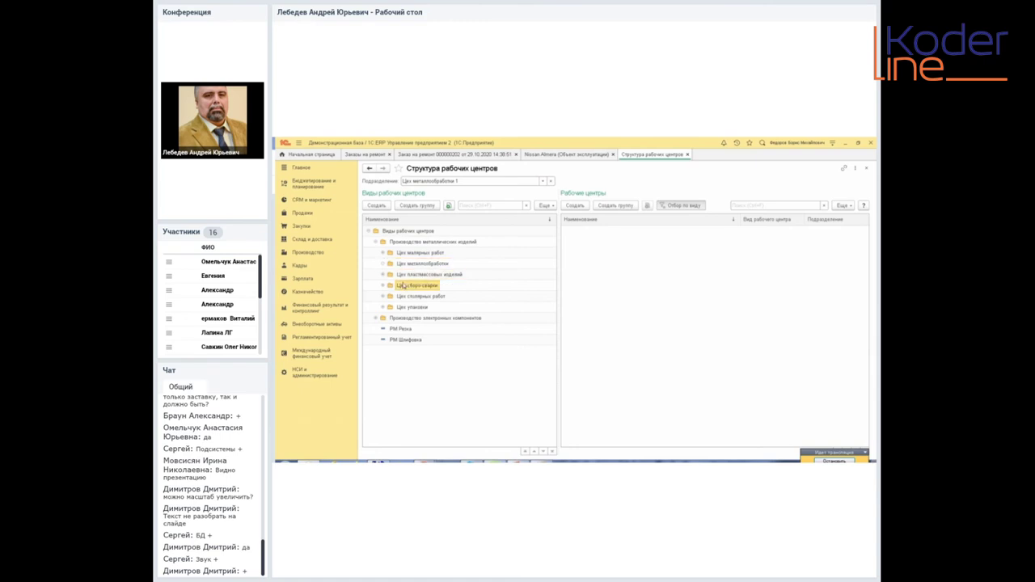
click(552, 181)
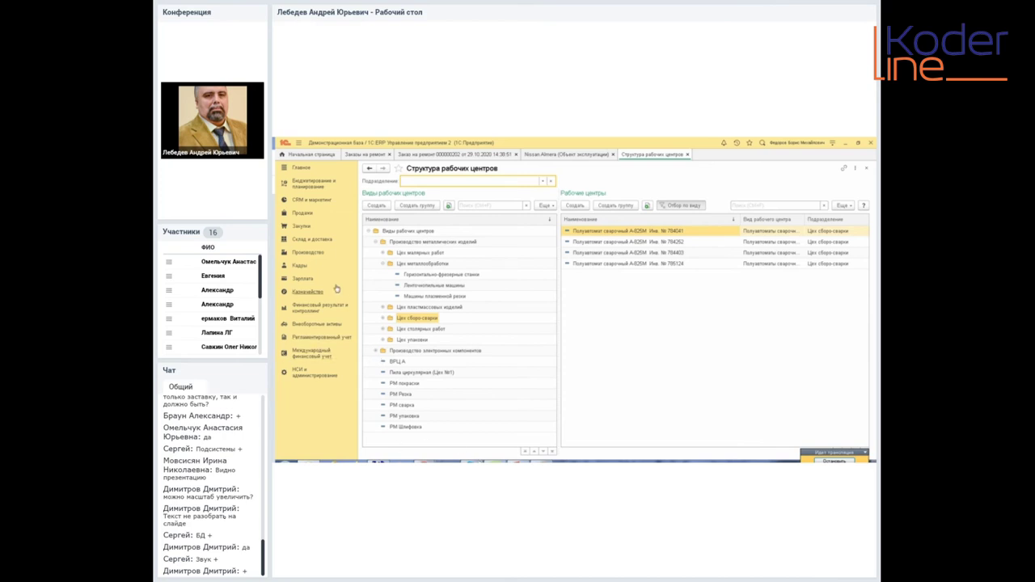
Return to the Nissan Almera operation object and set its status to "Редактируется"
click(316, 255)
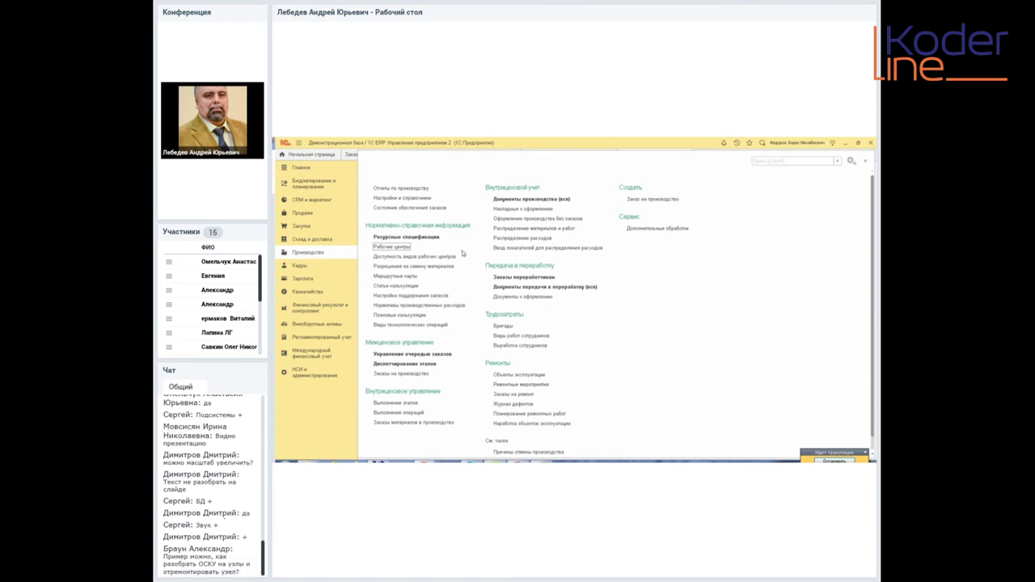
click(867, 164)
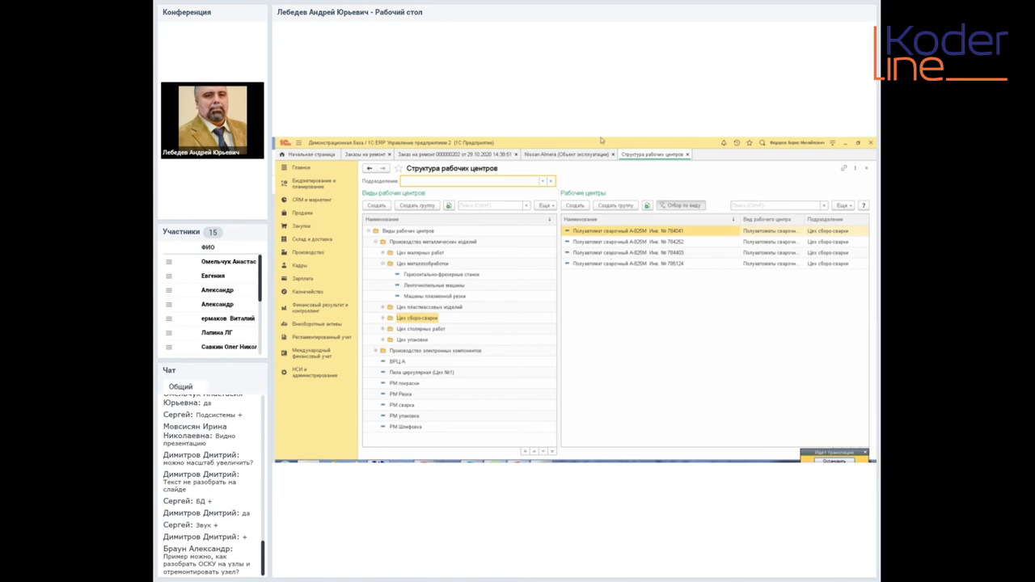
click(566, 154)
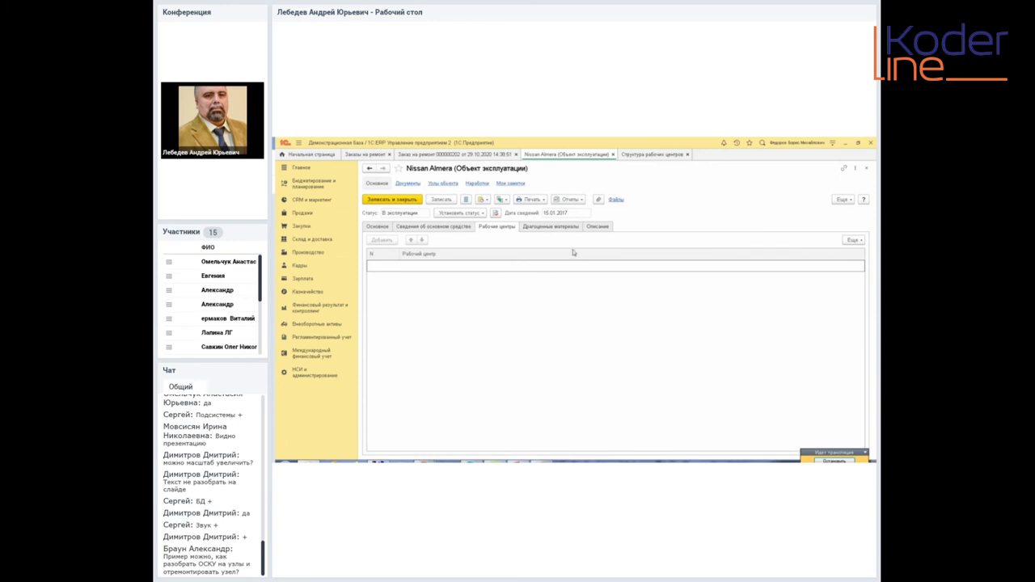
click(482, 212)
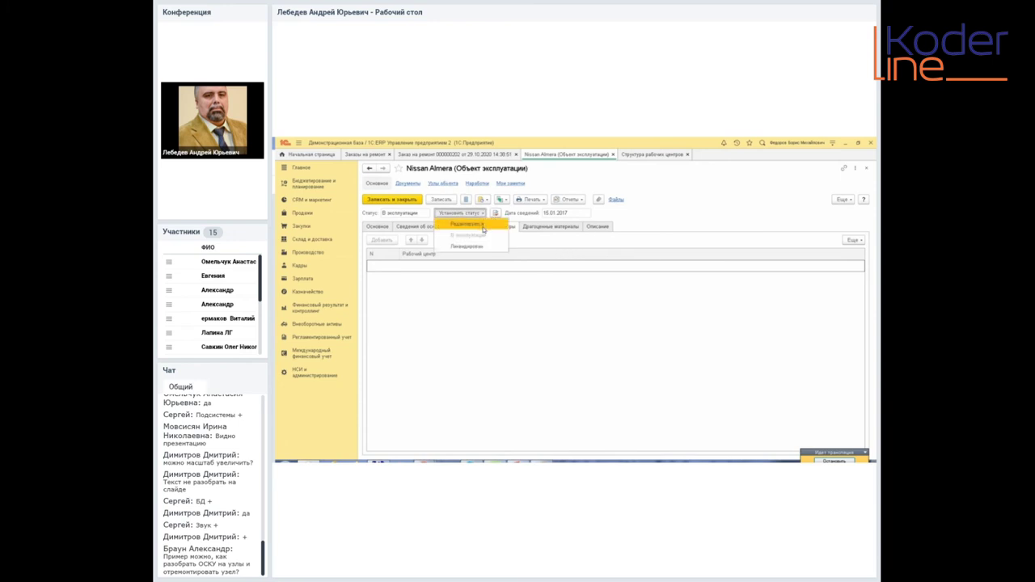
click(483, 226)
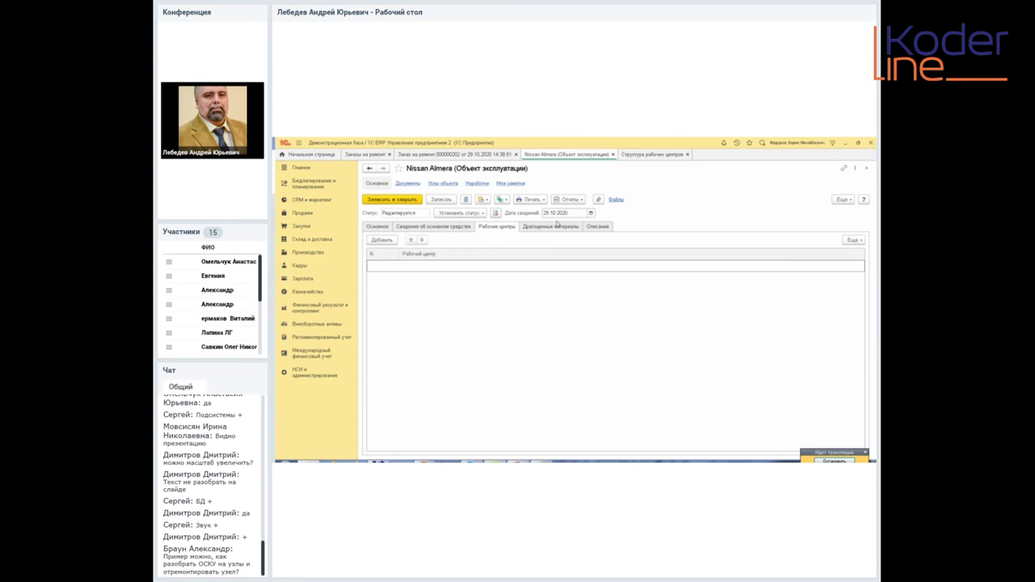
Start a new node for the Nissan Almera object and enter "Моторная часть" as its full name
click(456, 187)
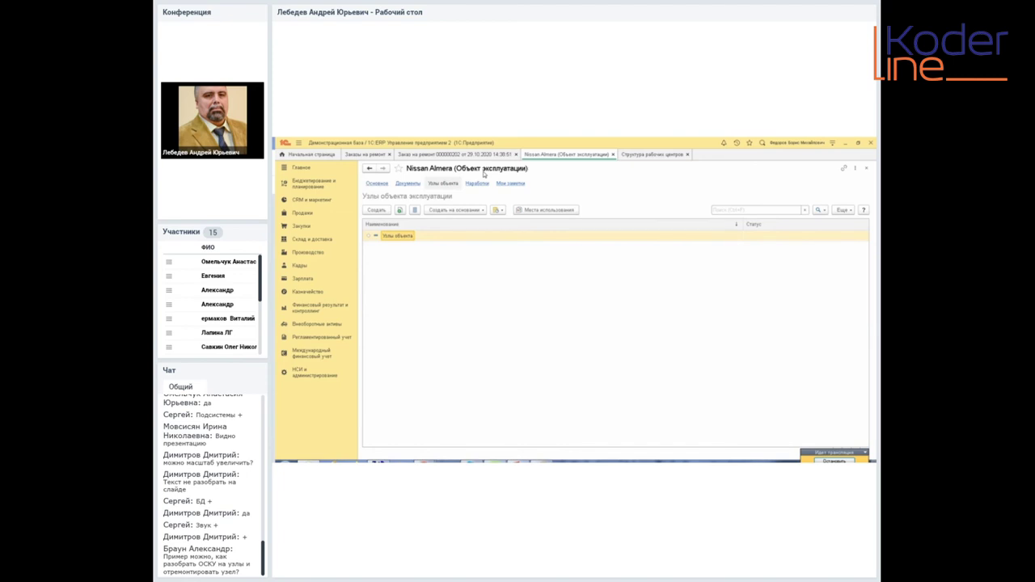
click(383, 210)
click(565, 268)
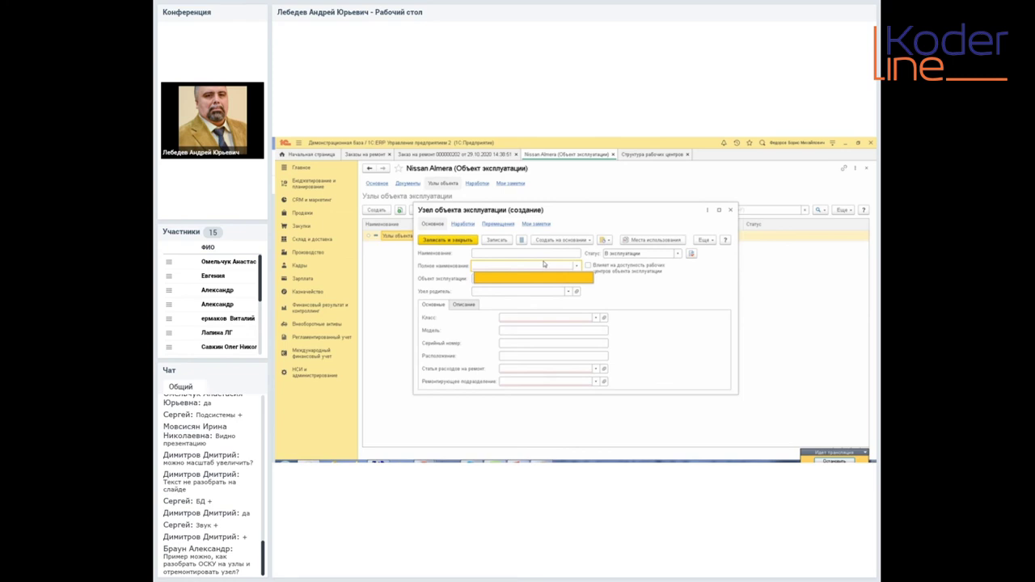
text(Узе)
key(BackSpace)
key(BackSpace)
key(BackSpace)
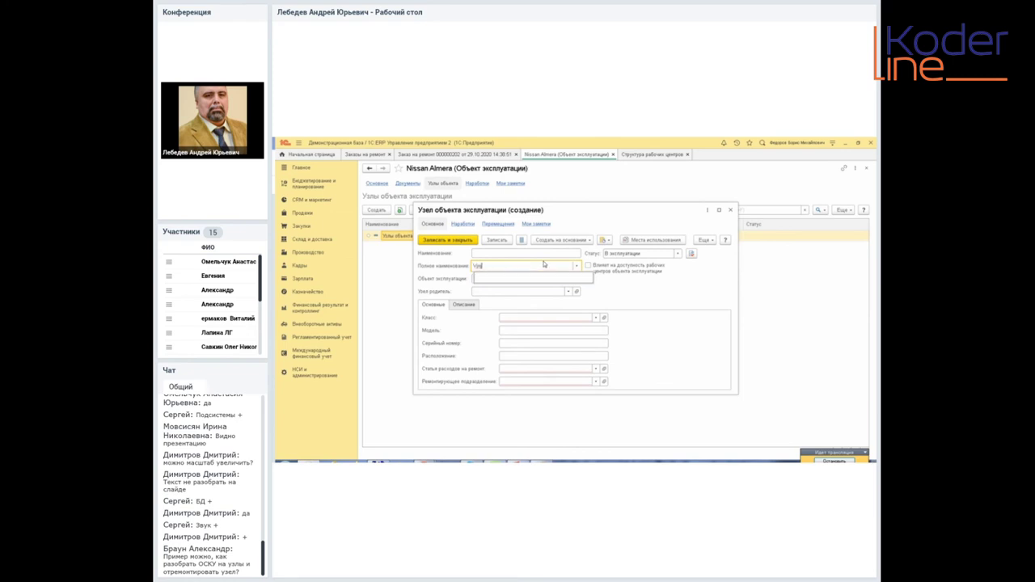
text(Моторн)
text(ая уз)
text(с)
text(ть)
click(482, 268)
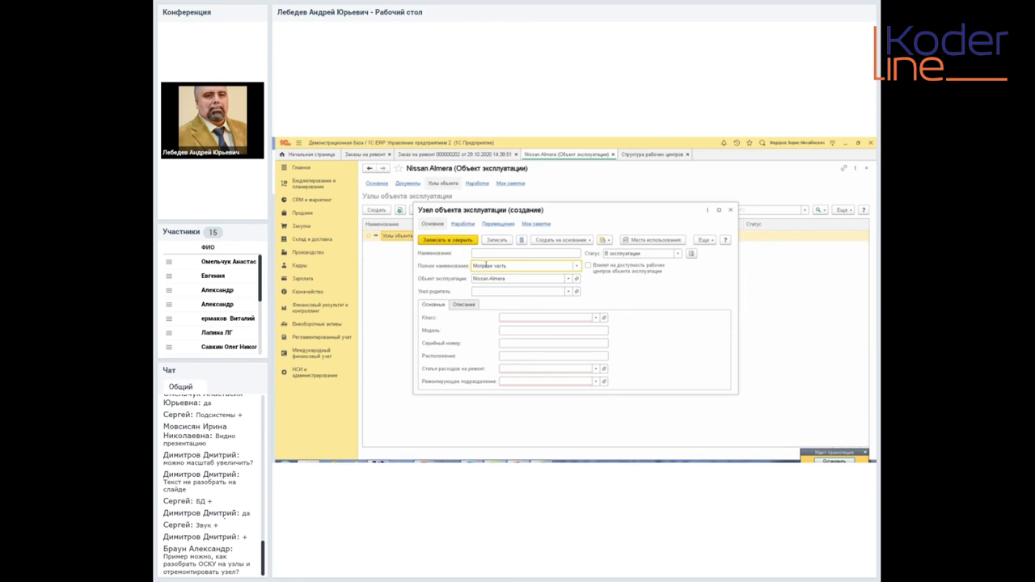
click(492, 265)
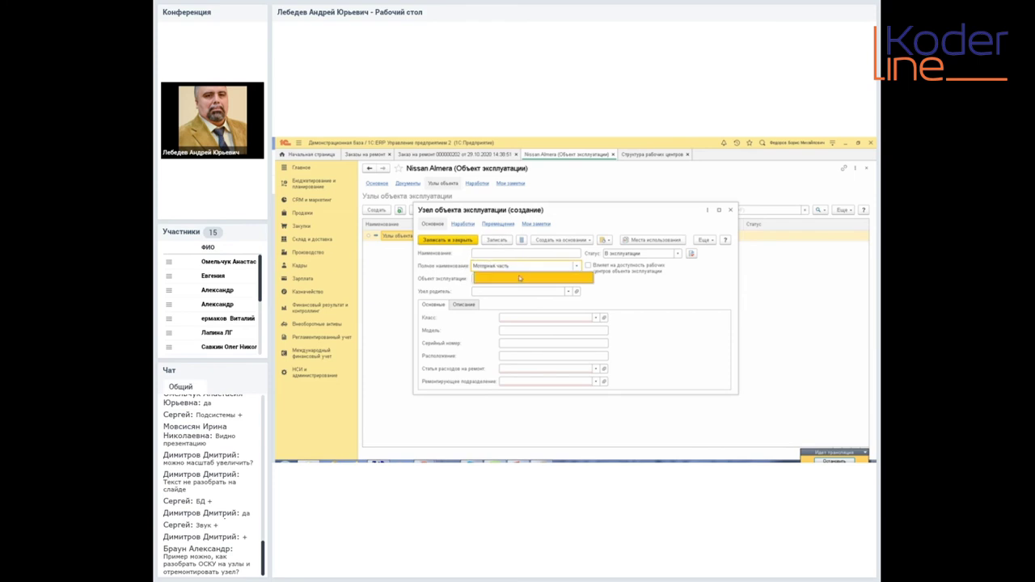
click(652, 310)
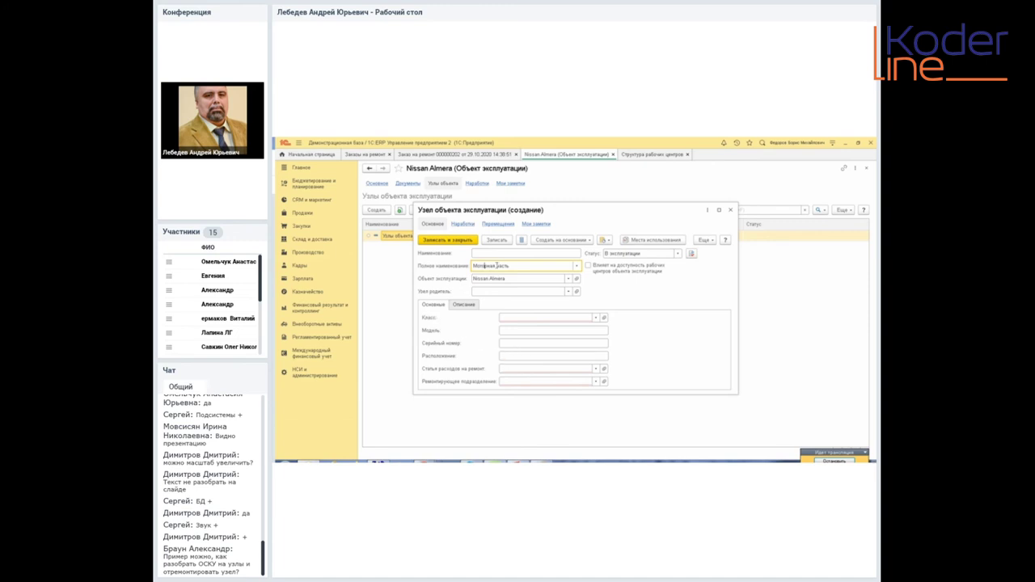
Open a form for creating the node's class, close it, and discard the unsaved node
click(593, 320)
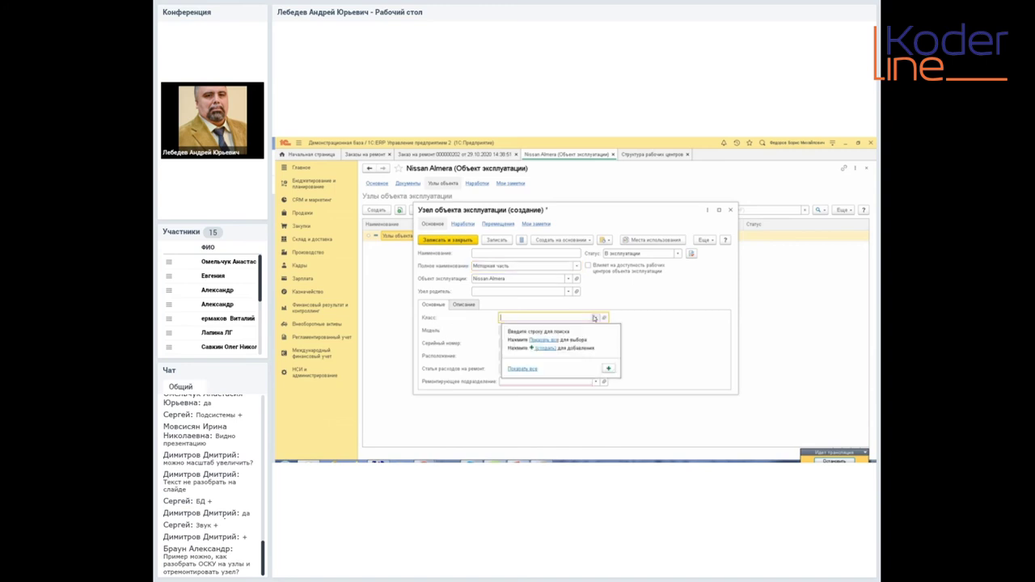
click(543, 350)
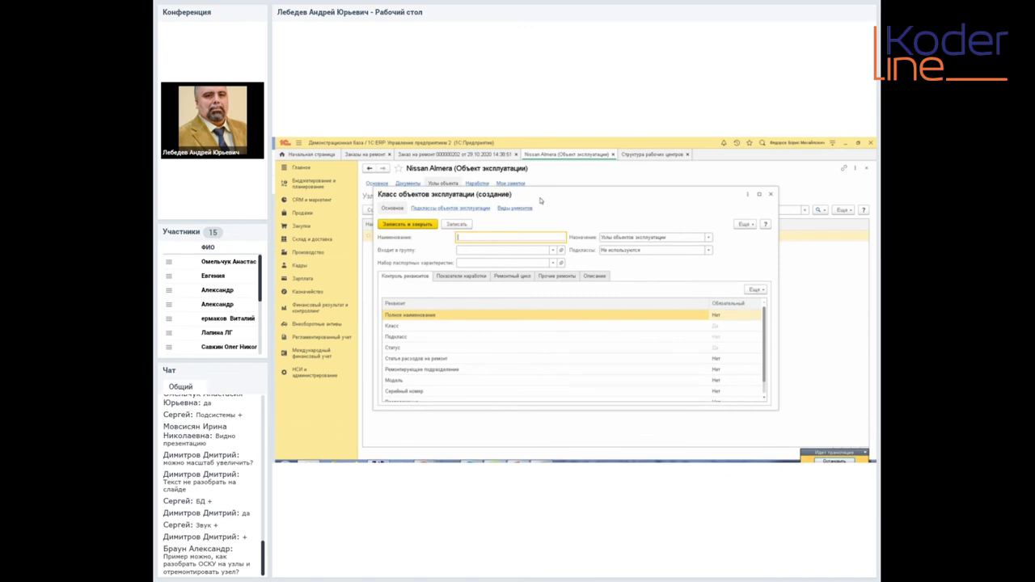
click(772, 197)
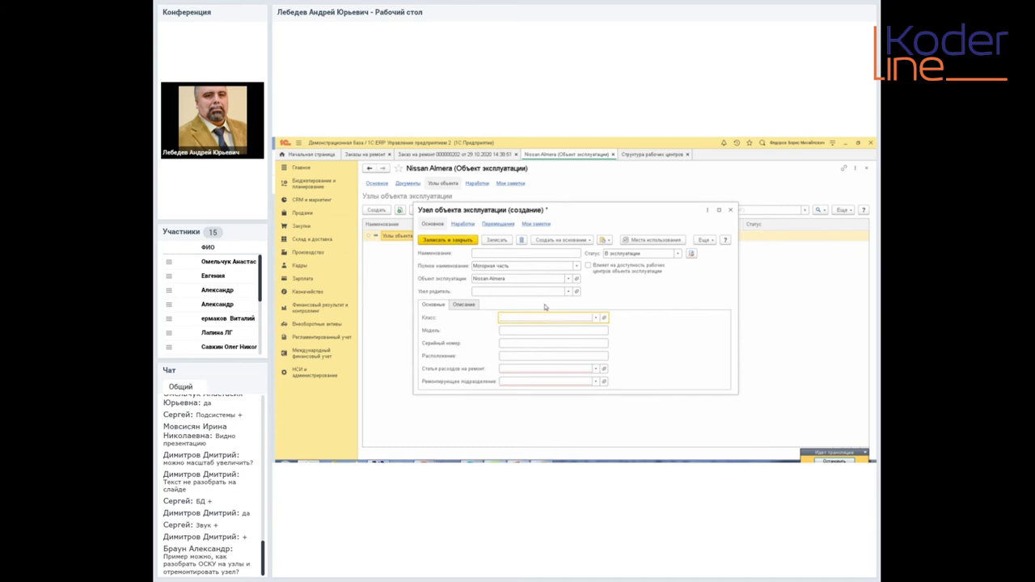
mouse_move(654, 270)
click(730, 211)
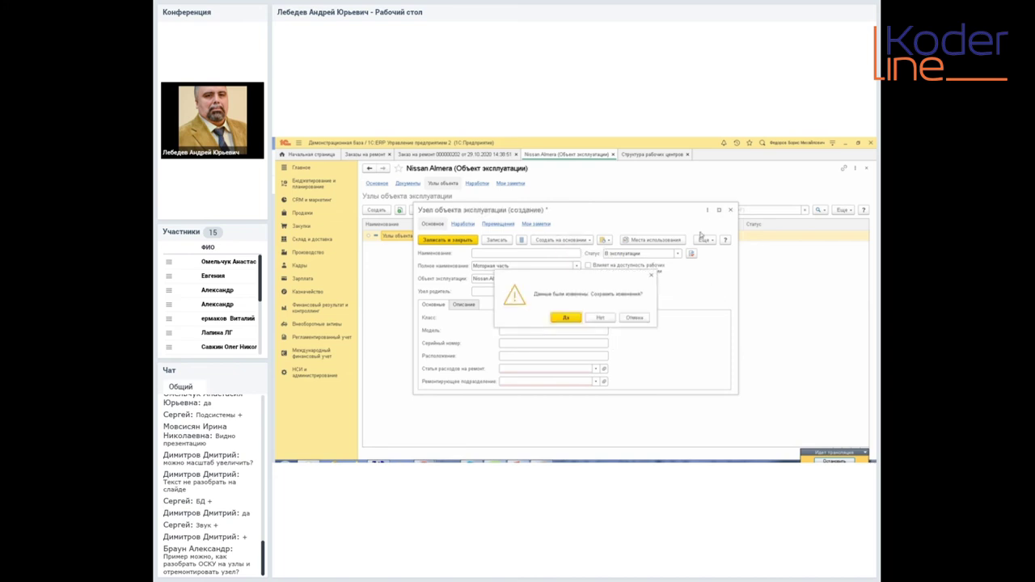
click(601, 318)
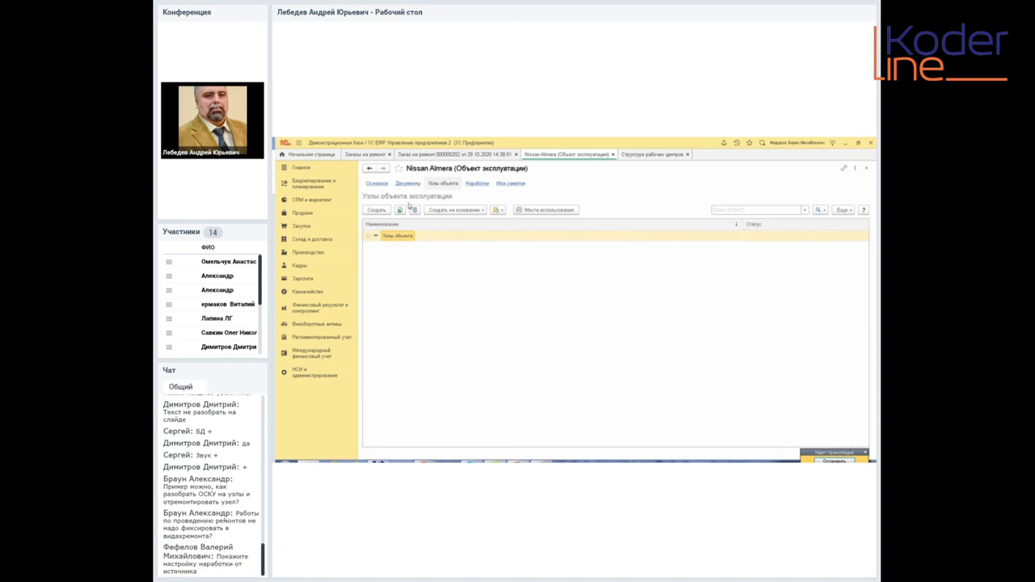
Start a new node for Nissan Almera and, from its class selection, begin a new object class named "Моторы"
click(372, 210)
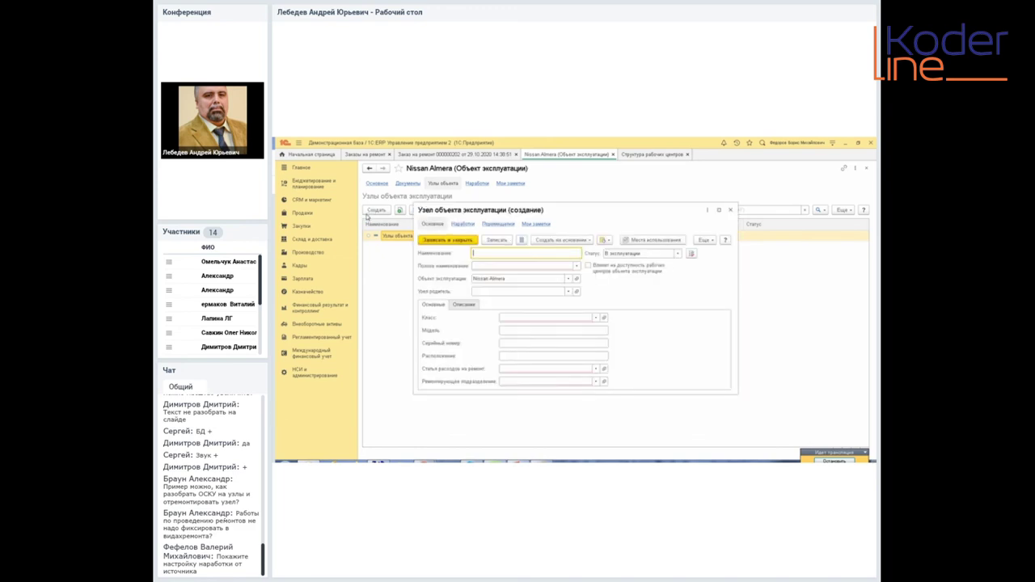
click(548, 267)
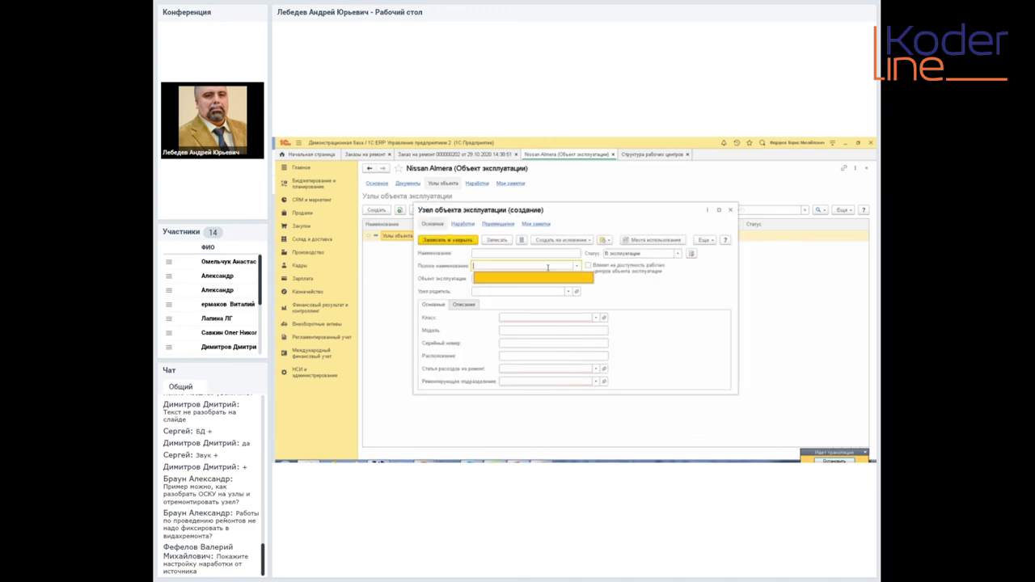
click(596, 317)
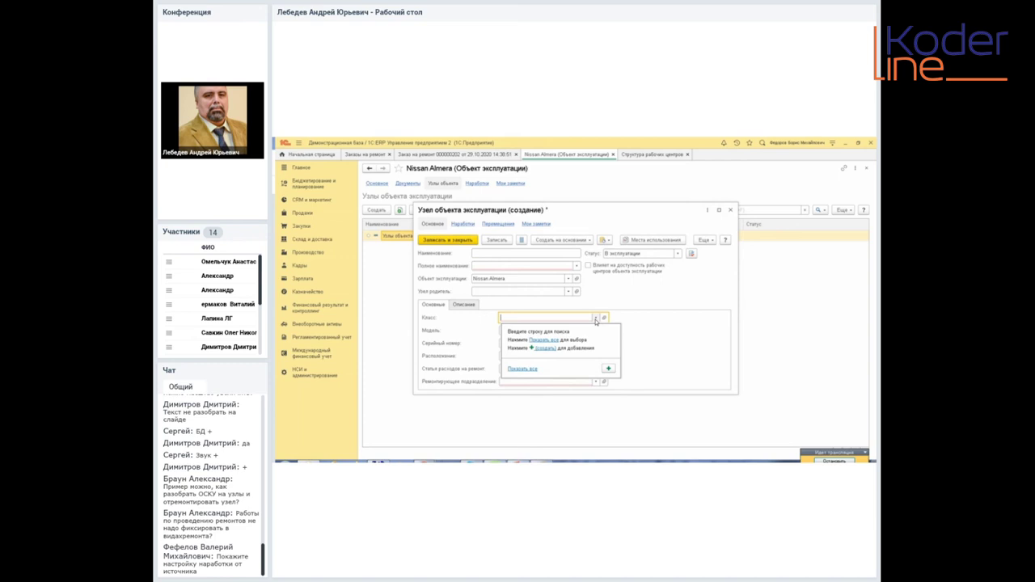
click(536, 338)
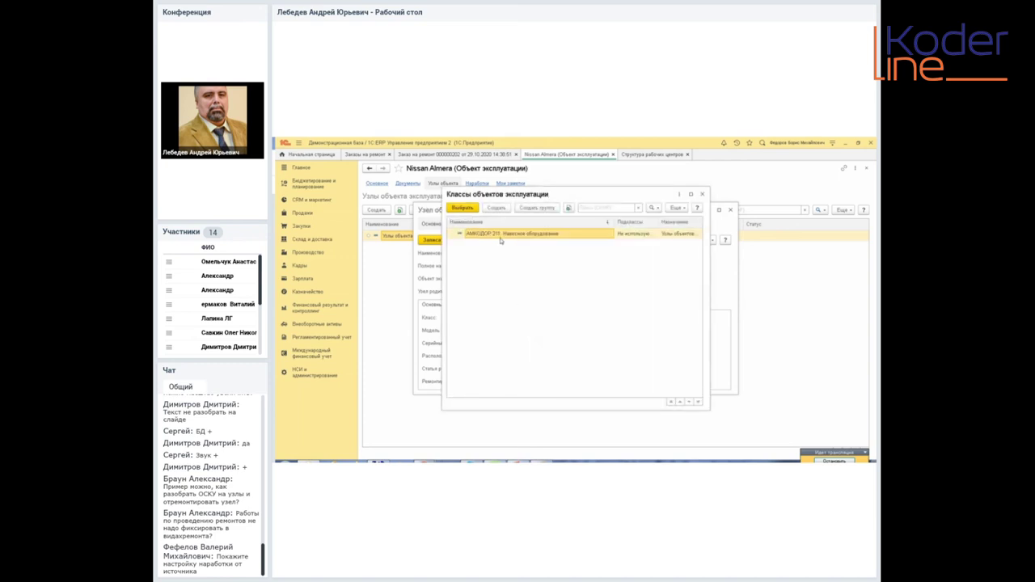
click(497, 210)
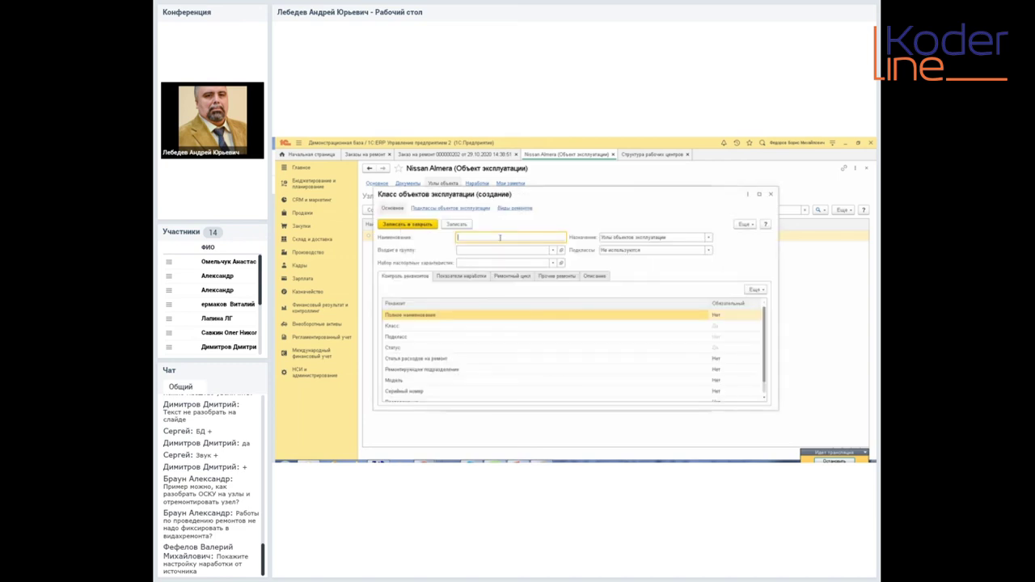
text(Mото)
text(ры)
Add the operating indicator "Пробег" to the class, set its registration to "От источника", and save the class
click(462, 276)
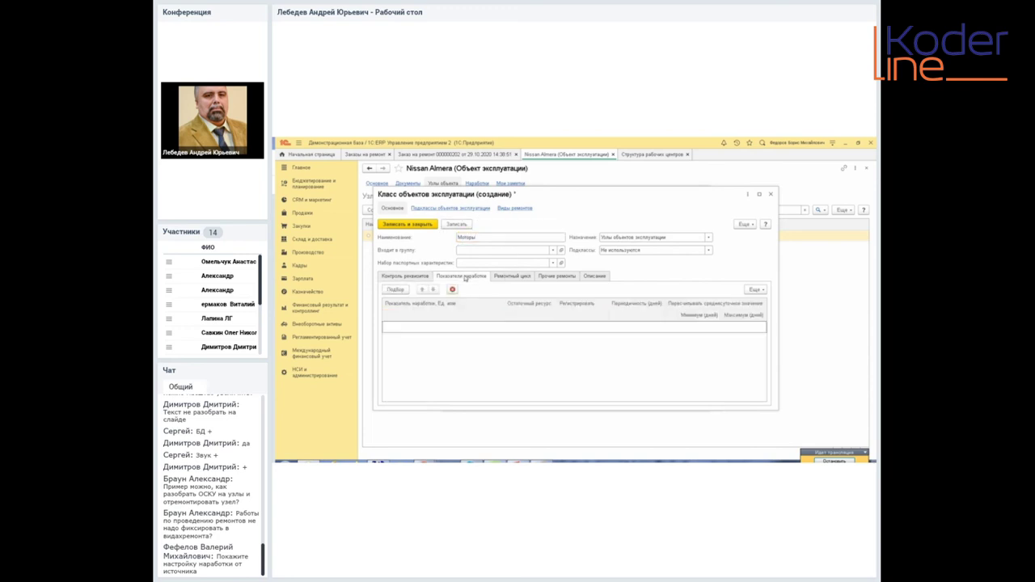
click(396, 290)
double_click(499, 247)
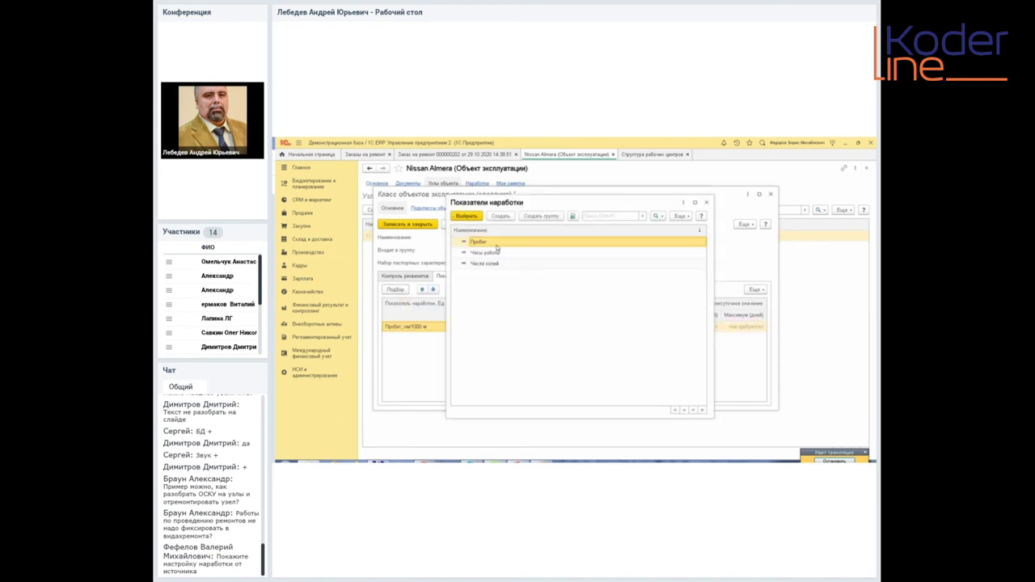
click(706, 203)
click(572, 326)
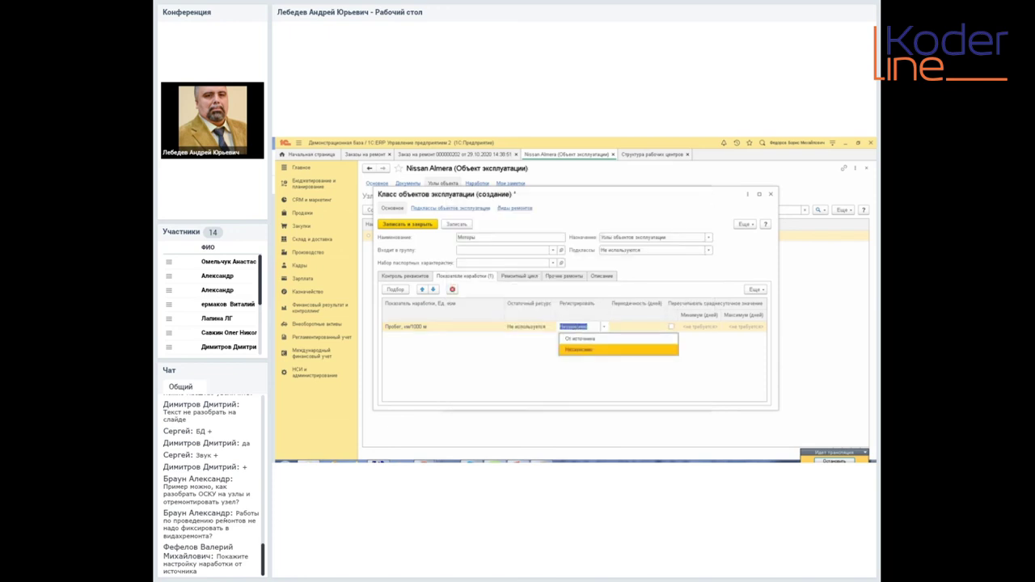
click(580, 341)
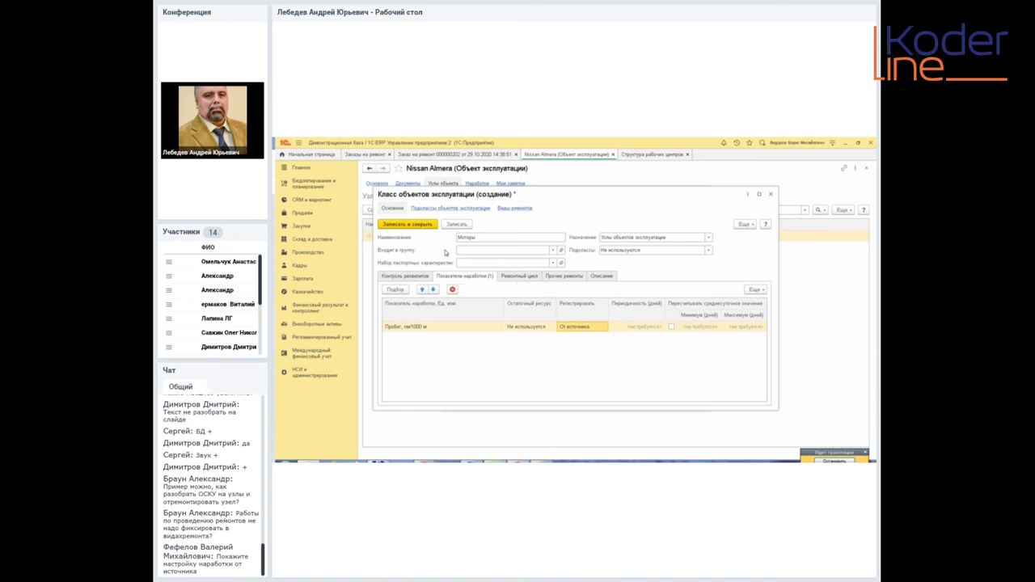
click(421, 229)
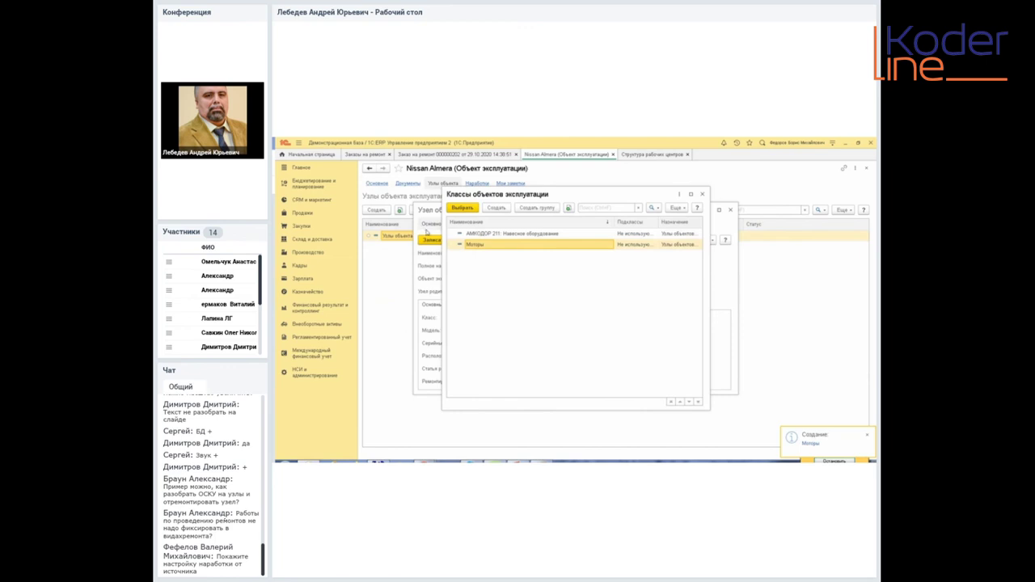
Assign the class "Моторы" to the node, enter "Моторная часть" as both its full name and name, and save it
double_click(486, 245)
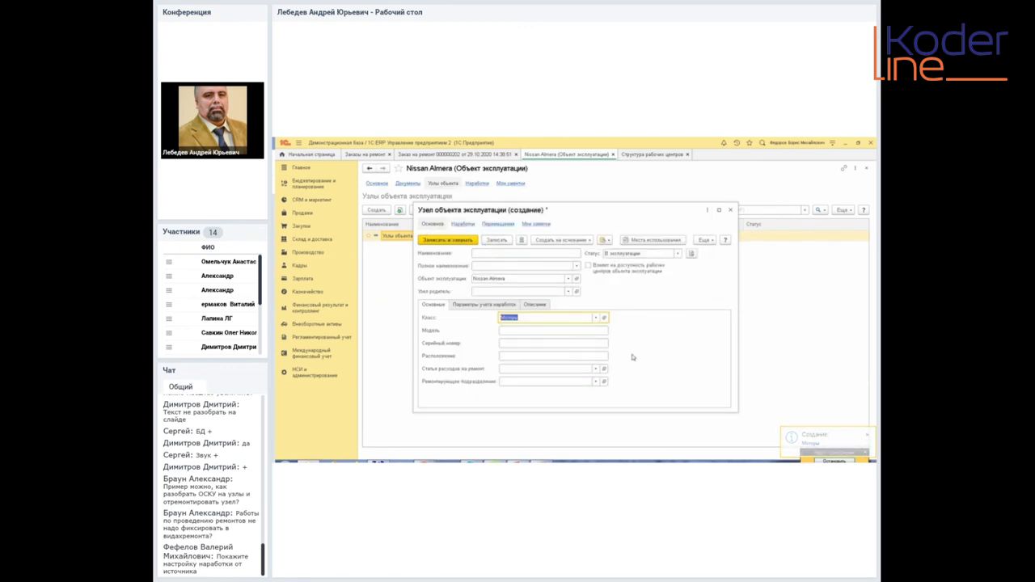
click(536, 266)
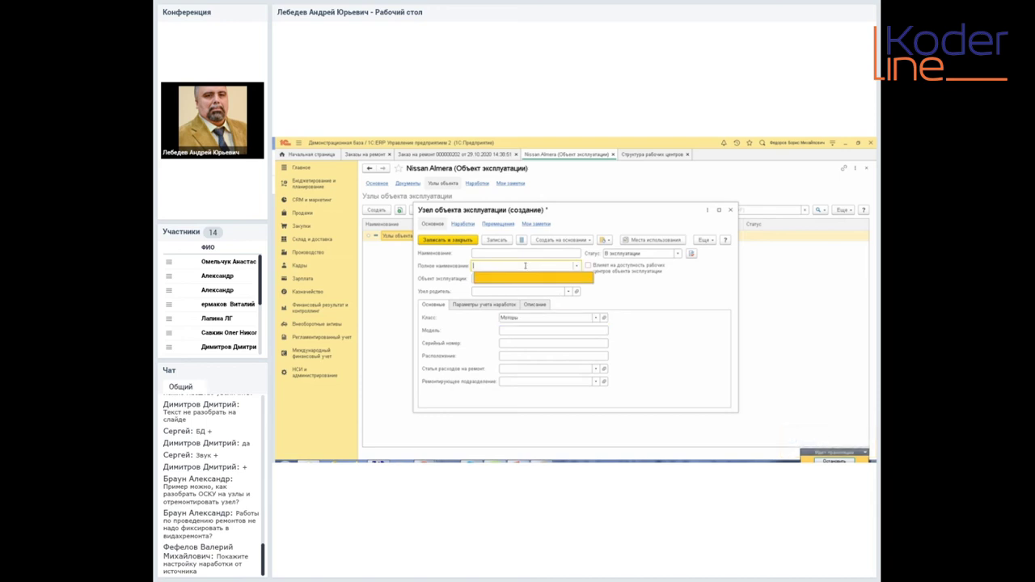
text(Маторы ча)
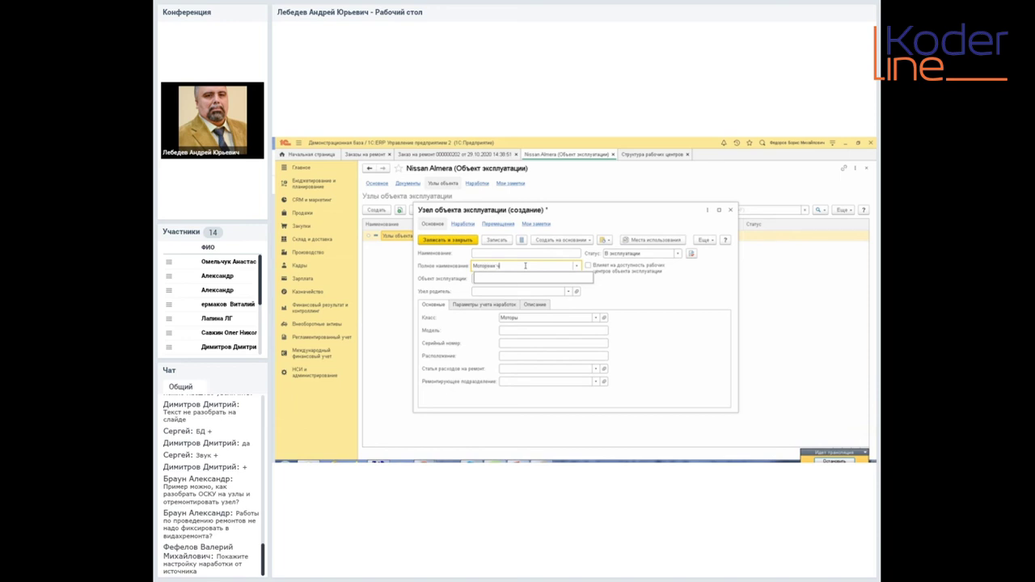
text(сть)
click(489, 265)
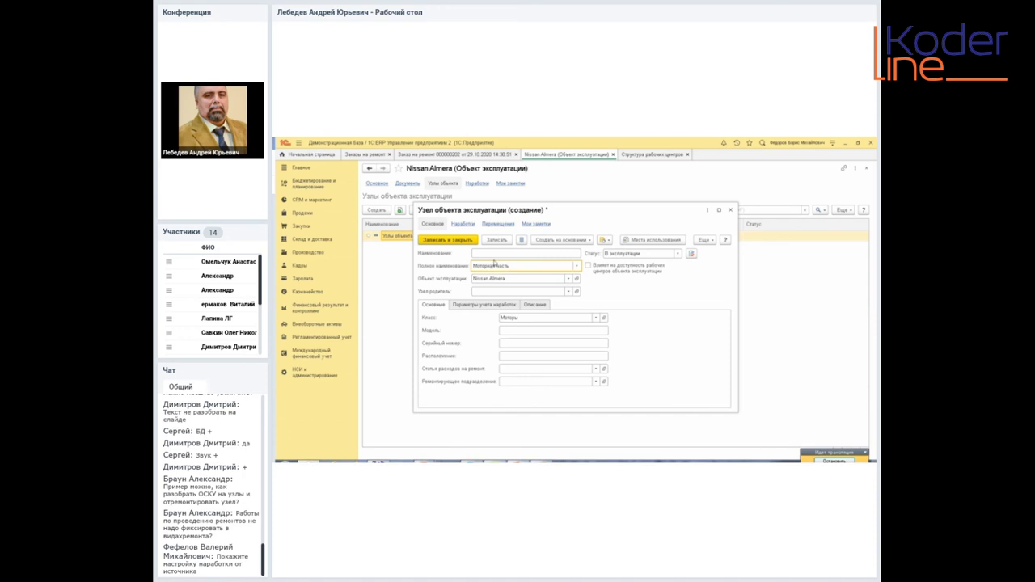
click(496, 241)
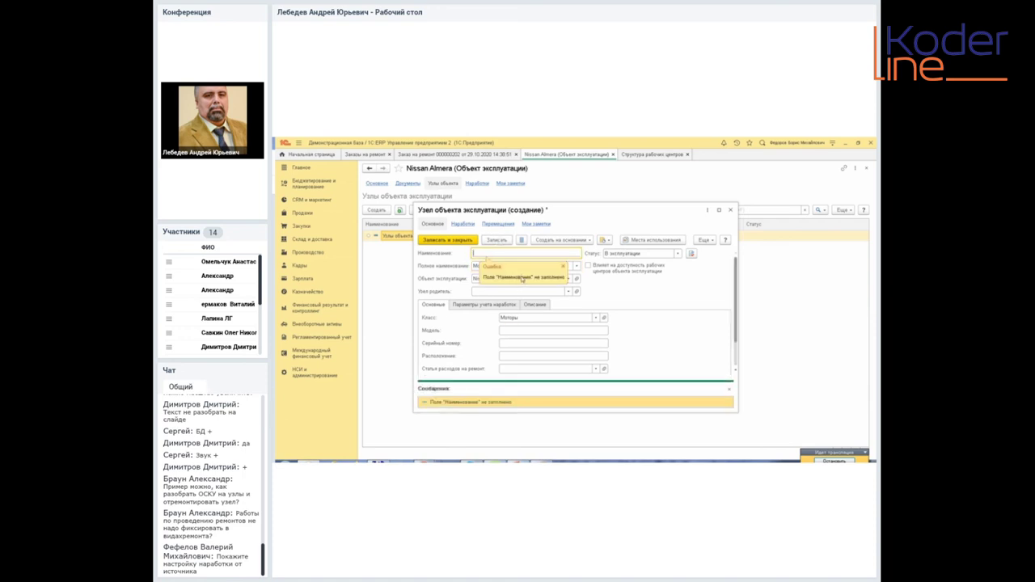
drag(511, 266, 477, 267)
key(ctrl+c)
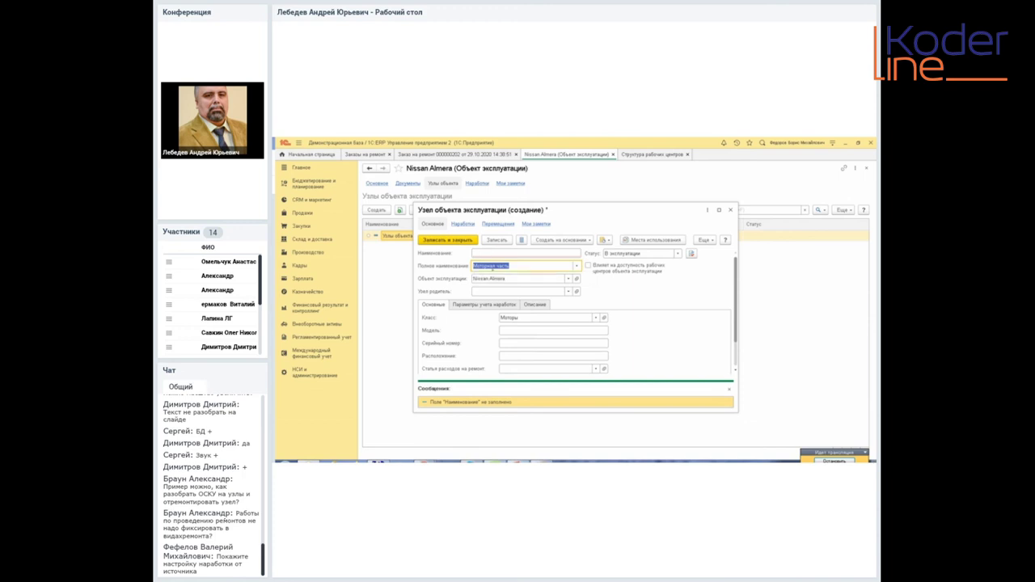
click(495, 254)
key(ctrl+v)
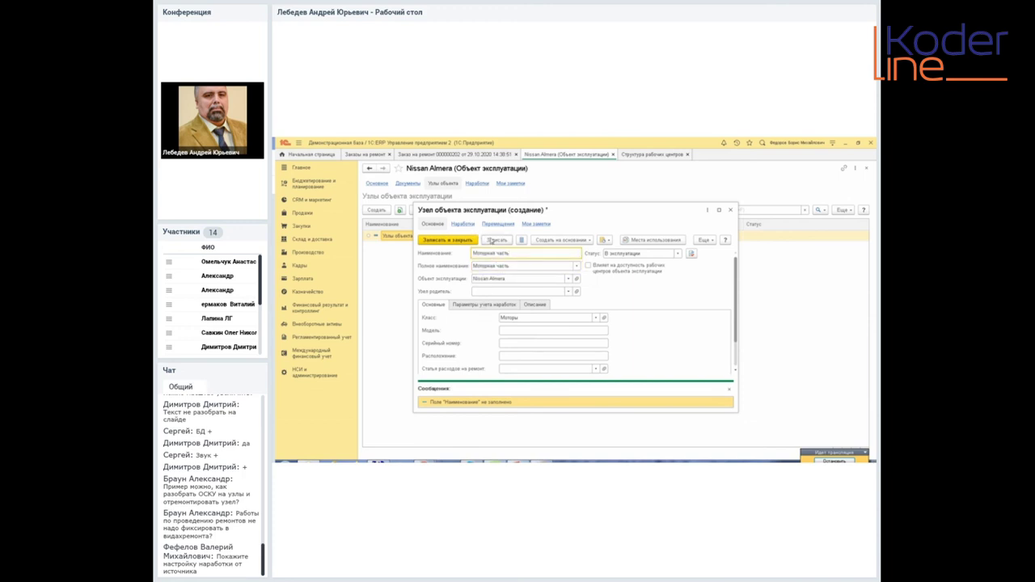
click(489, 240)
Choose Nissan Almera as the source object for the node's "Пробег" indicator, and close the node without saving the change
click(494, 306)
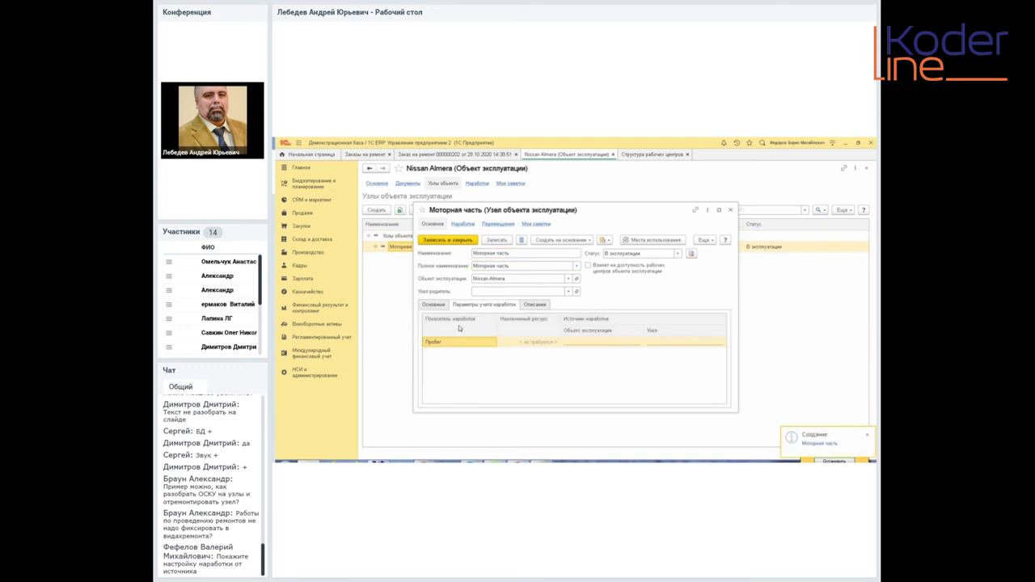
click(605, 343)
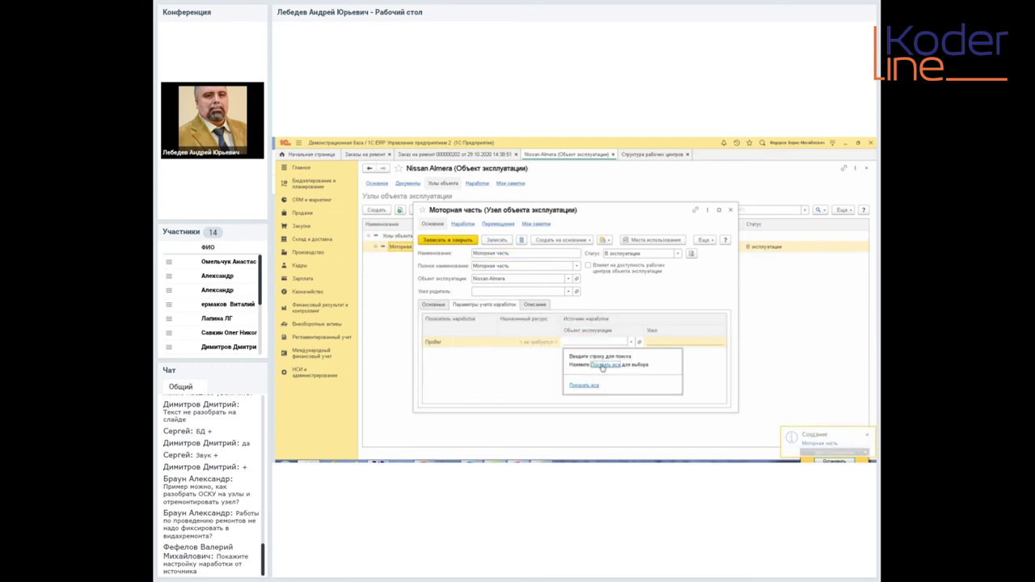
click(602, 367)
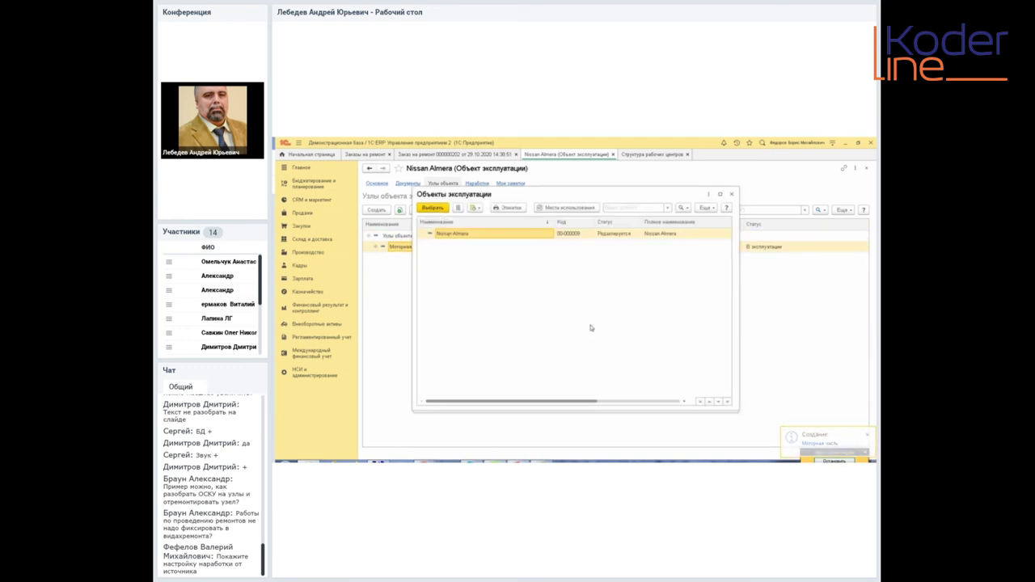
double_click(482, 235)
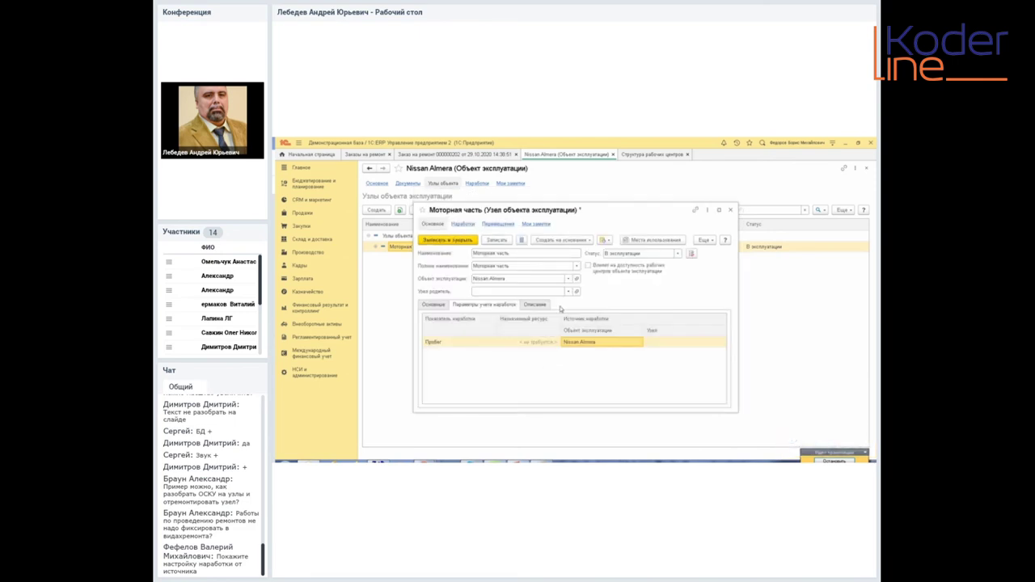
click(431, 305)
click(476, 307)
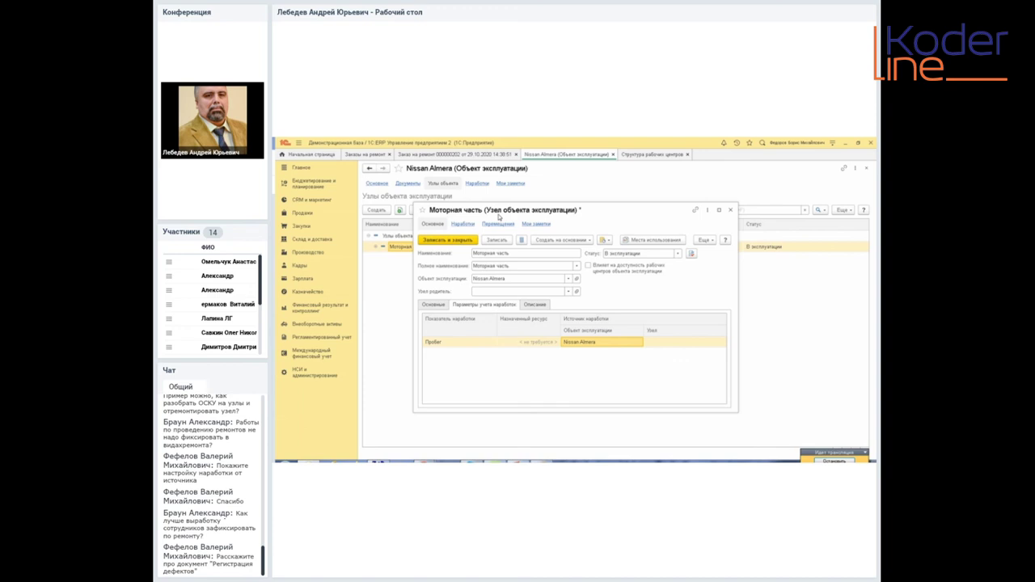
click(731, 211)
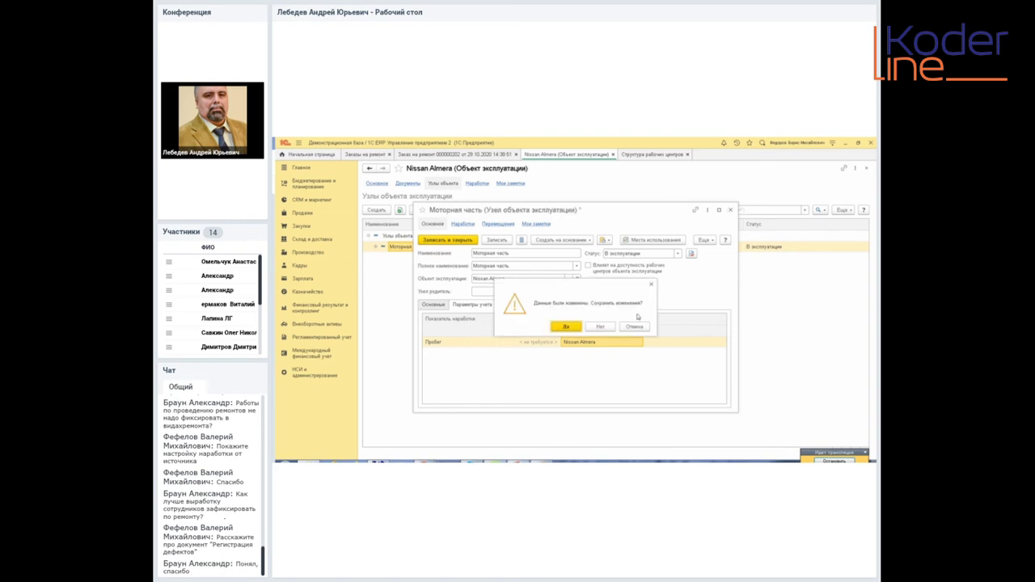
click(601, 328)
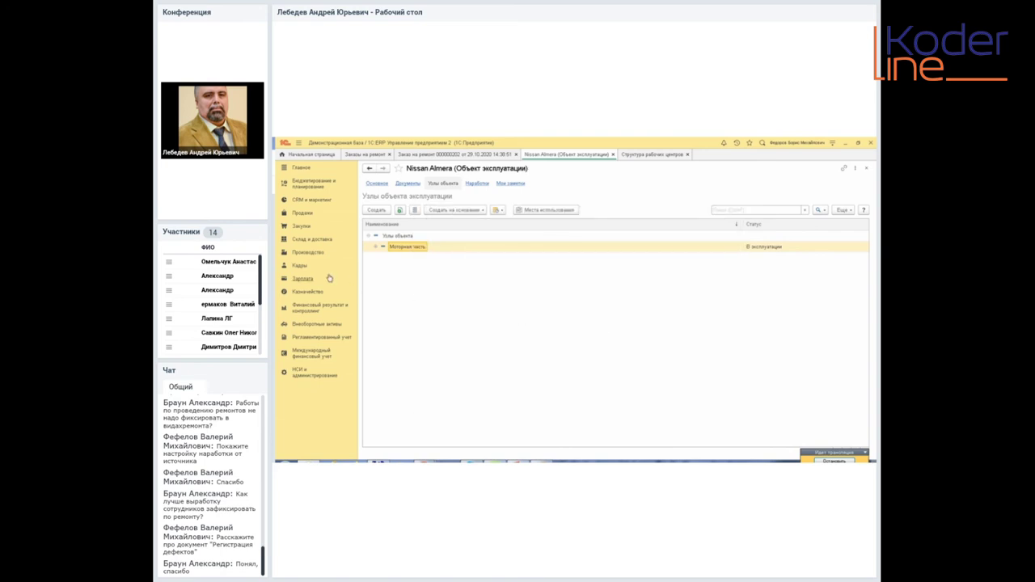
Open the defect journal in the production section and view the АМКОДОР 211 loader's defect registration with its defective node description
click(308, 252)
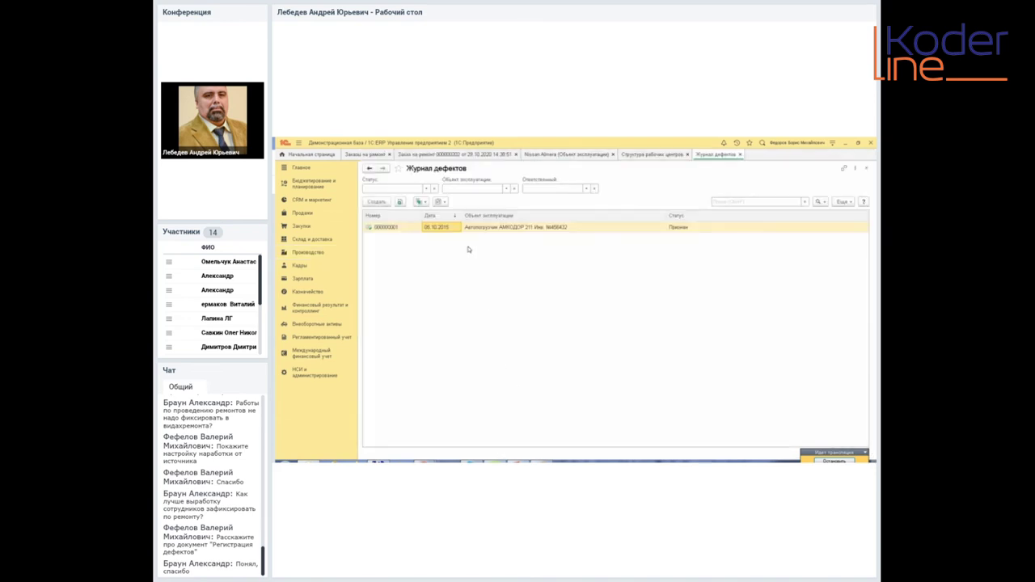
click(467, 228)
double_click(466, 229)
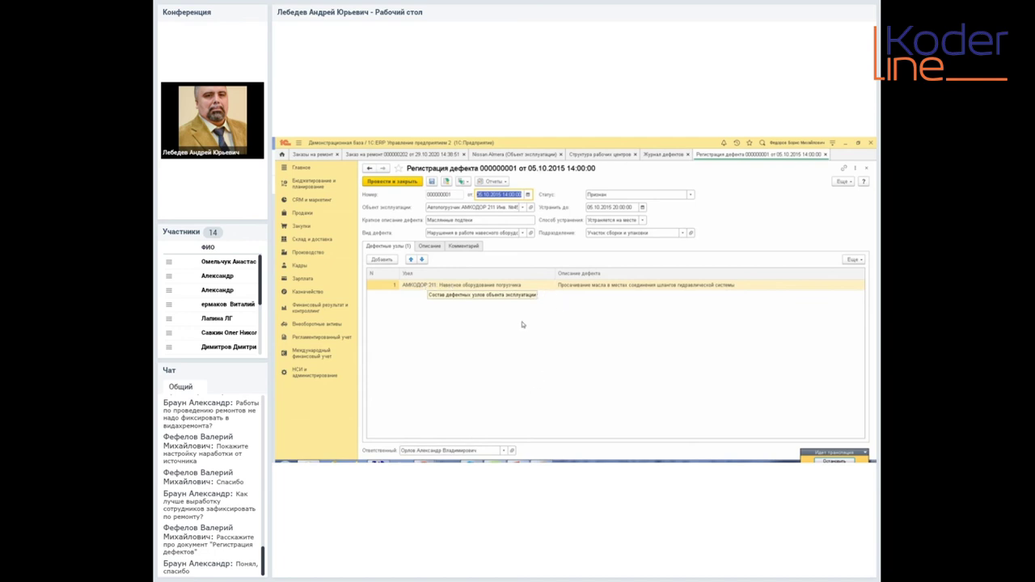
click(576, 288)
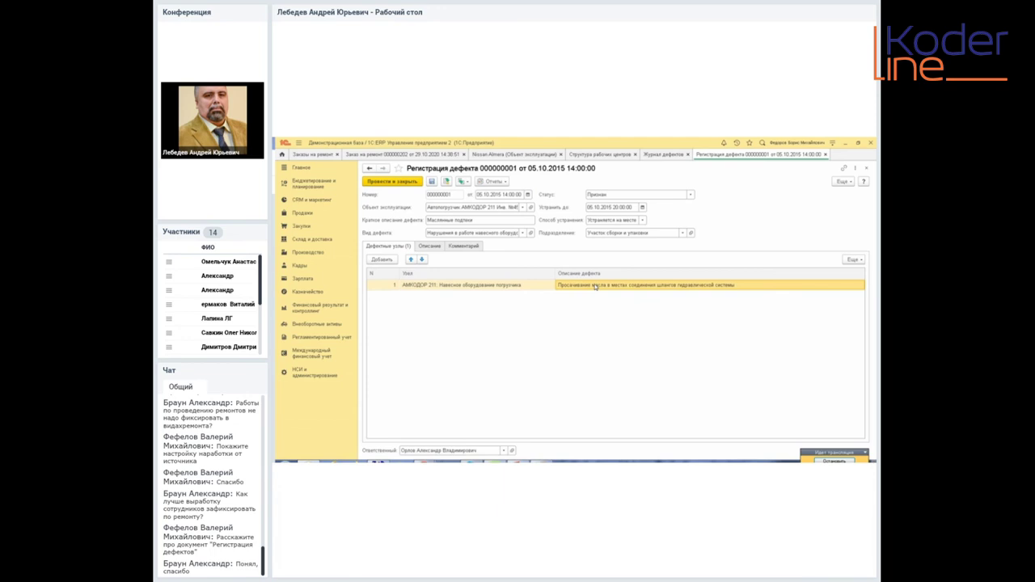
Review the defect registration's status and elimination method options, keeping the method "Устраняется на месте"
click(692, 195)
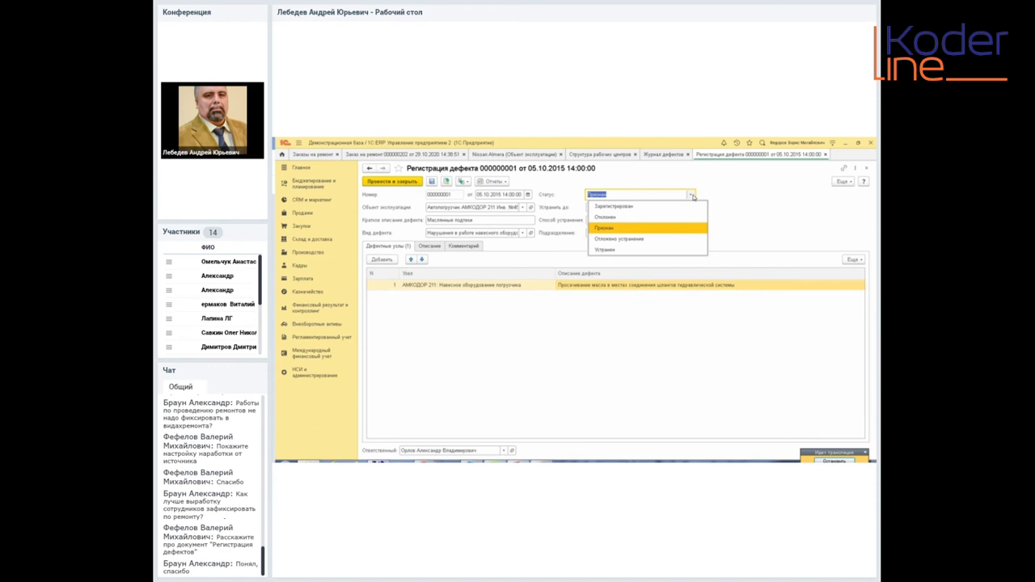
click(692, 196)
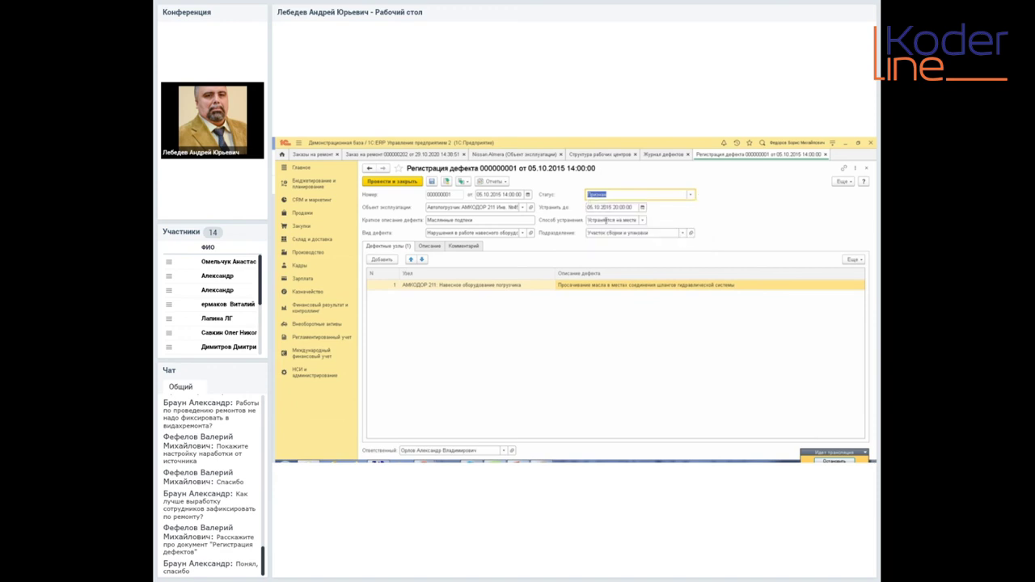
click(643, 221)
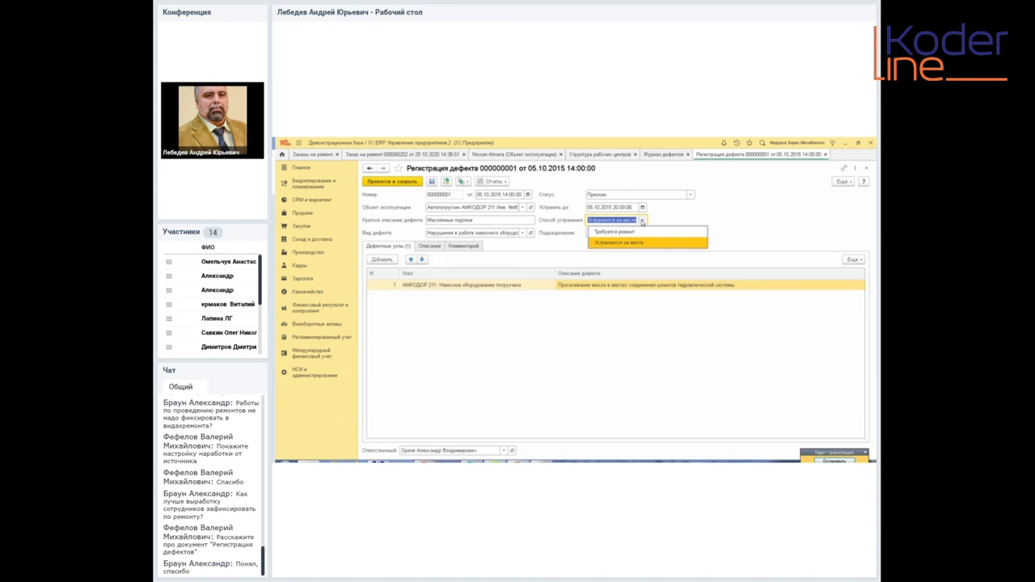
click(647, 242)
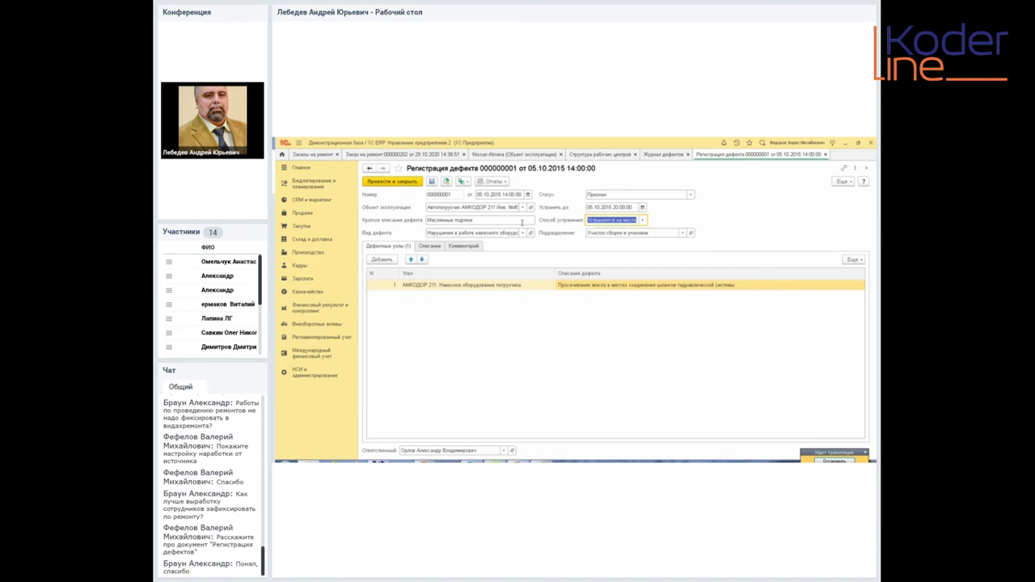
Try to create a repair order based on the defect registration, and check which based-on documents are offered
click(462, 182)
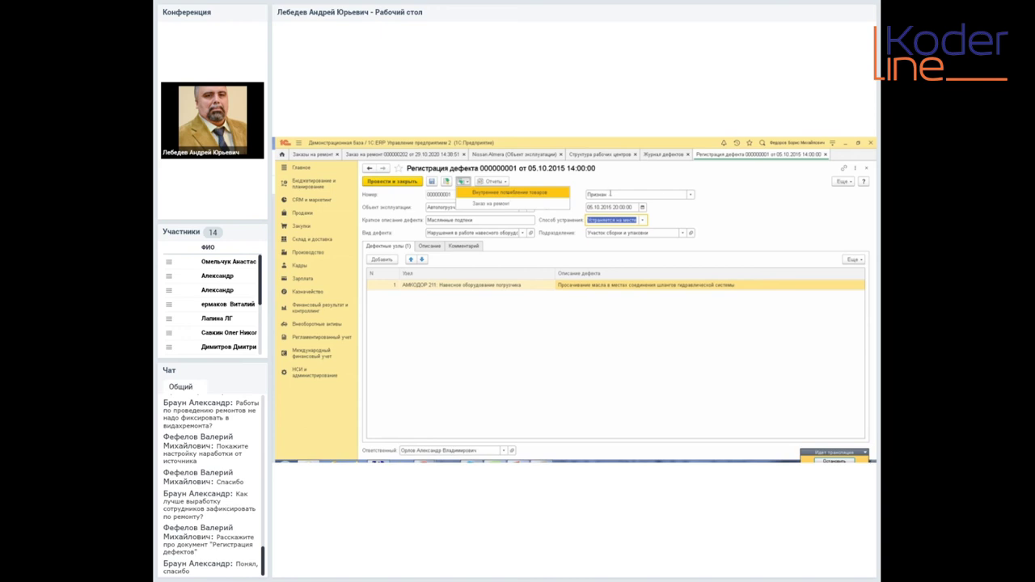
click(540, 205)
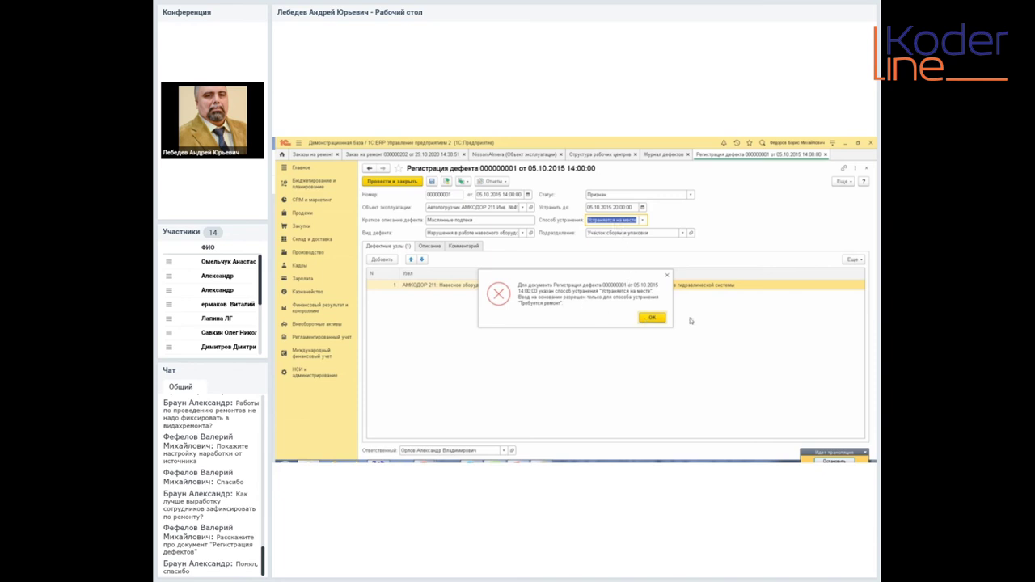
click(666, 278)
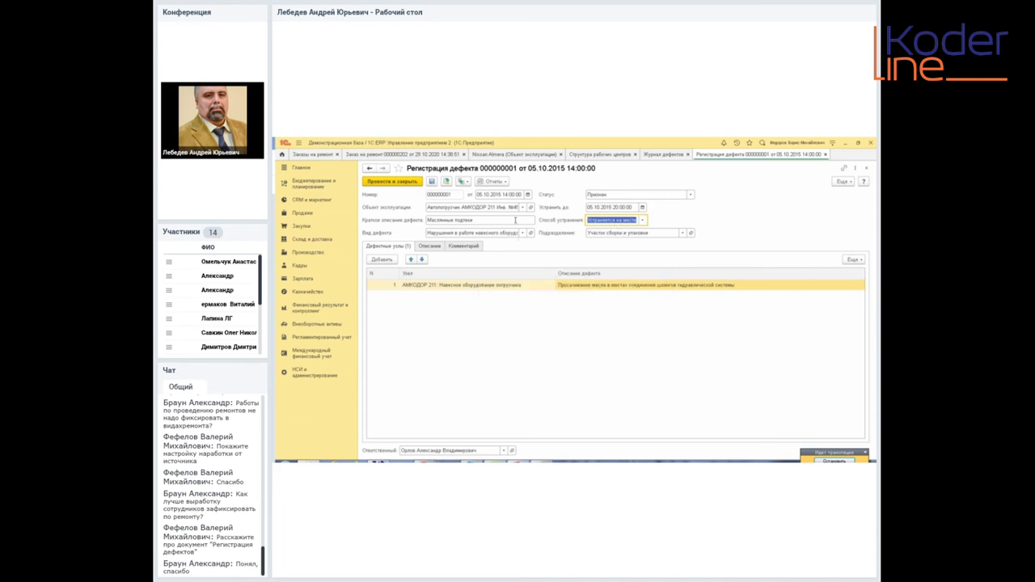
click(465, 182)
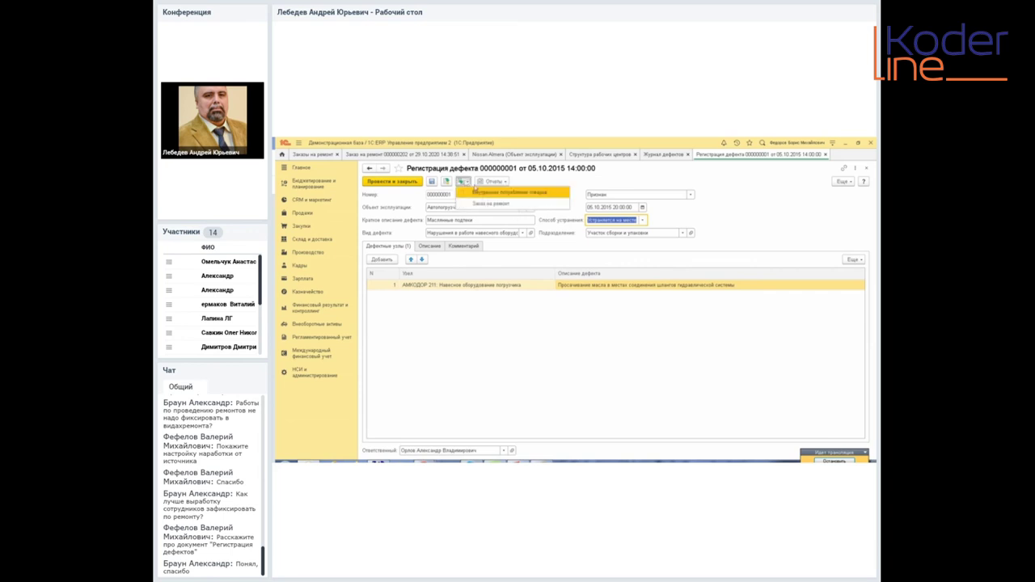
click(574, 303)
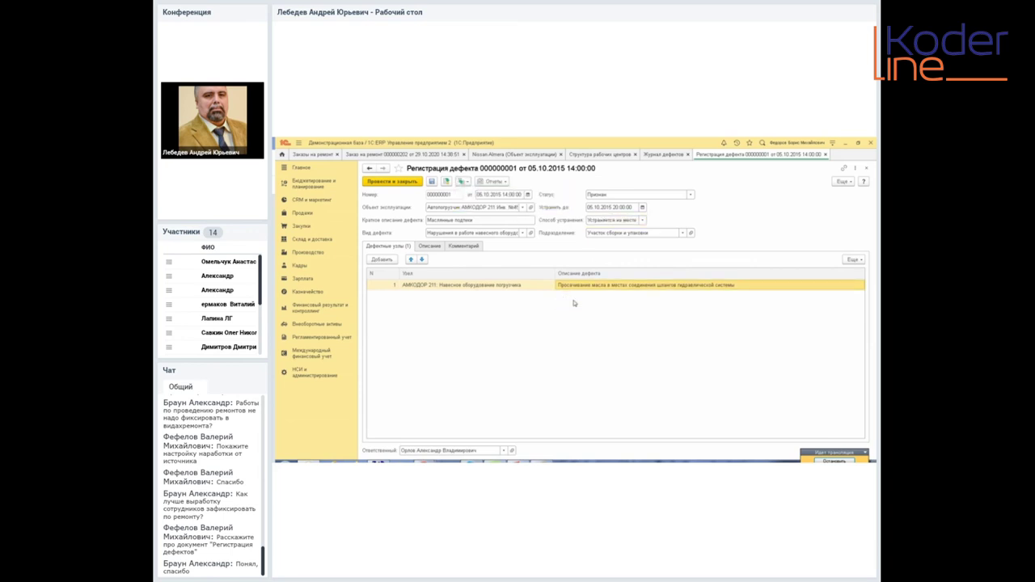